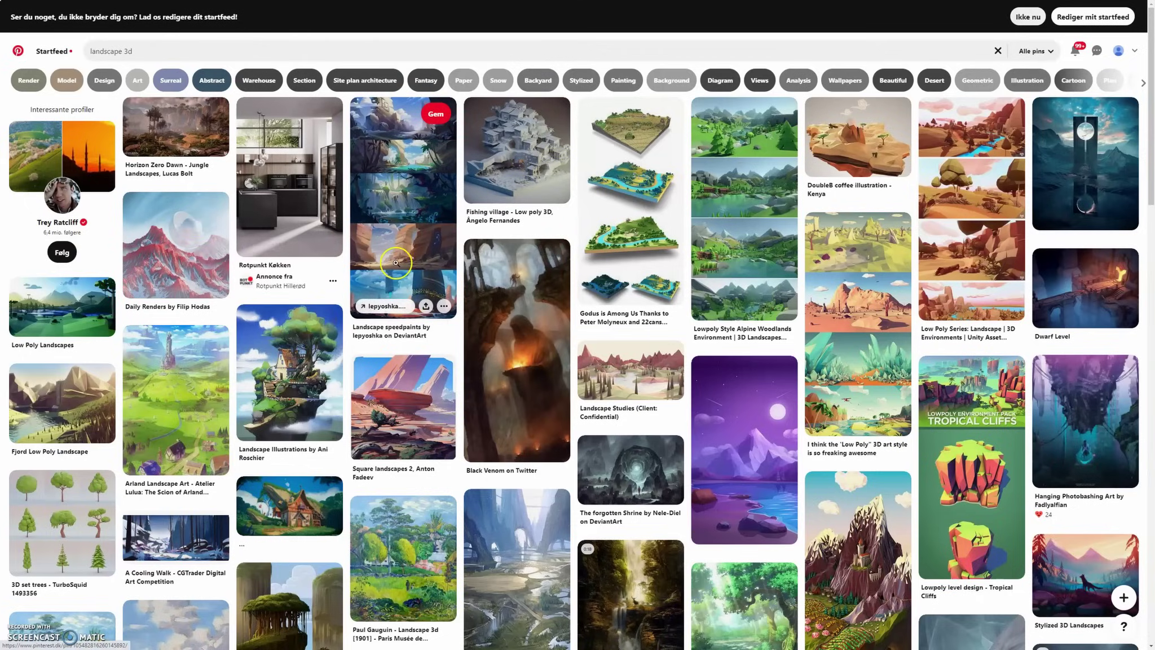
Open the snowy castle painting from the 'landscape 3d' results and browse similar-style artwork.
{"action": "scroll", "coordinate": [523, 302], "scroll_direction": "down", "scroll_amount": 1}
{"action": "left_click", "coordinate": [523, 302]}
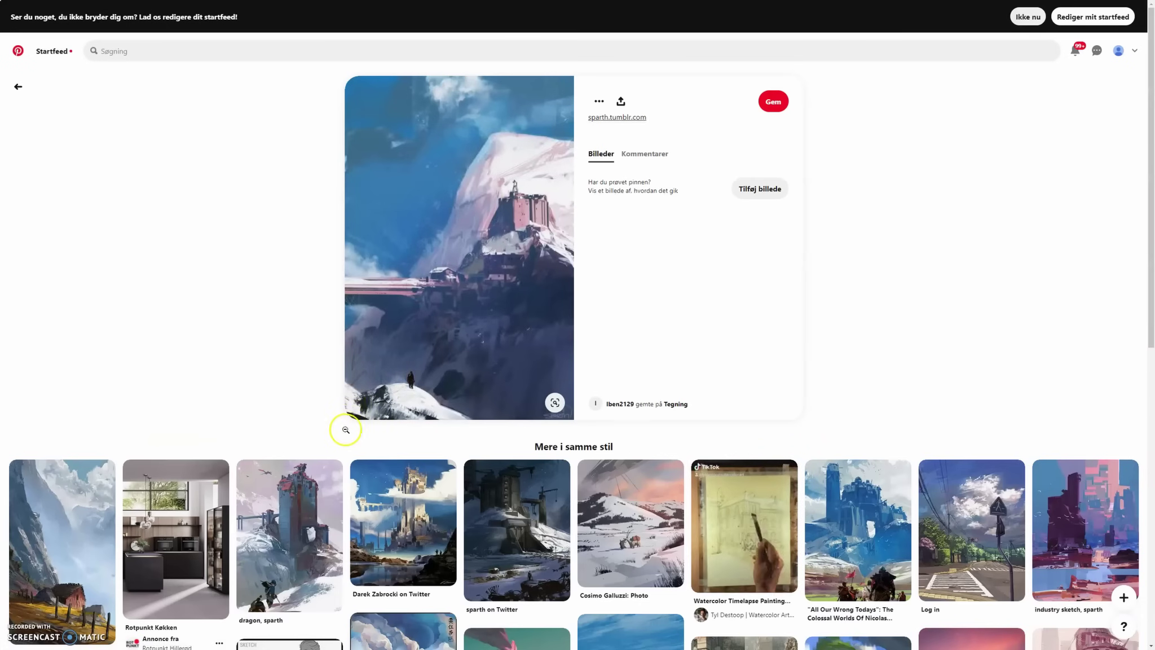
{"action": "scroll", "coordinate": [469, 519], "scroll_direction": "down", "scroll_amount": 3}
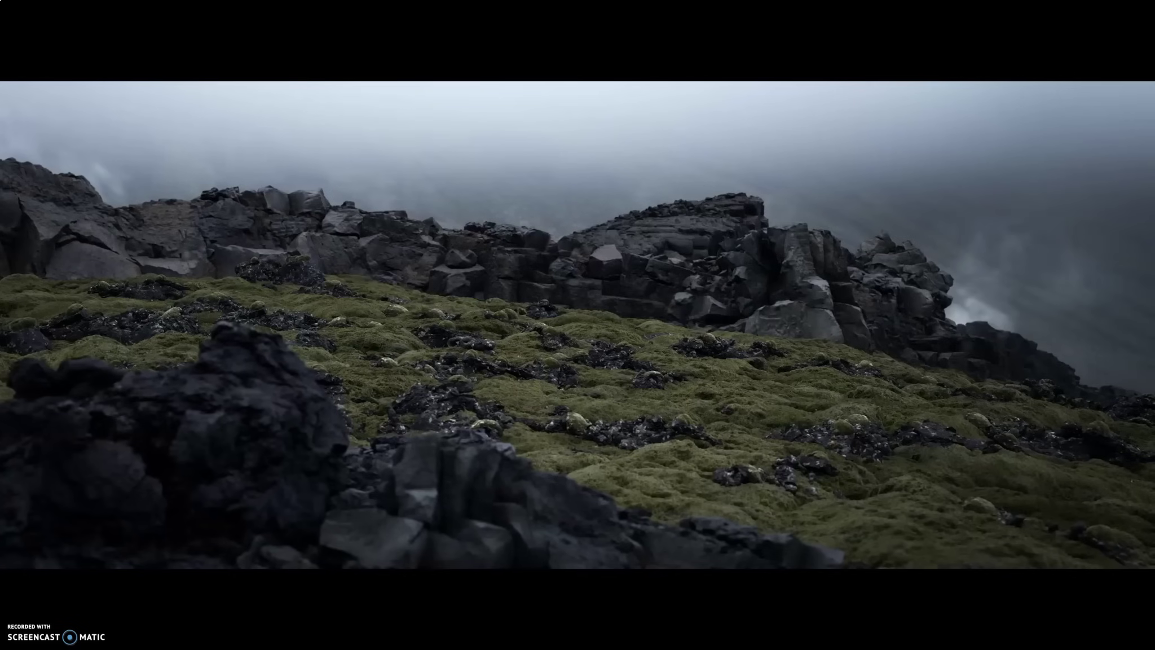
Pause the misty mossy-rock landscape reference video.
{"action": "left_click", "coordinate": [571, 514]}
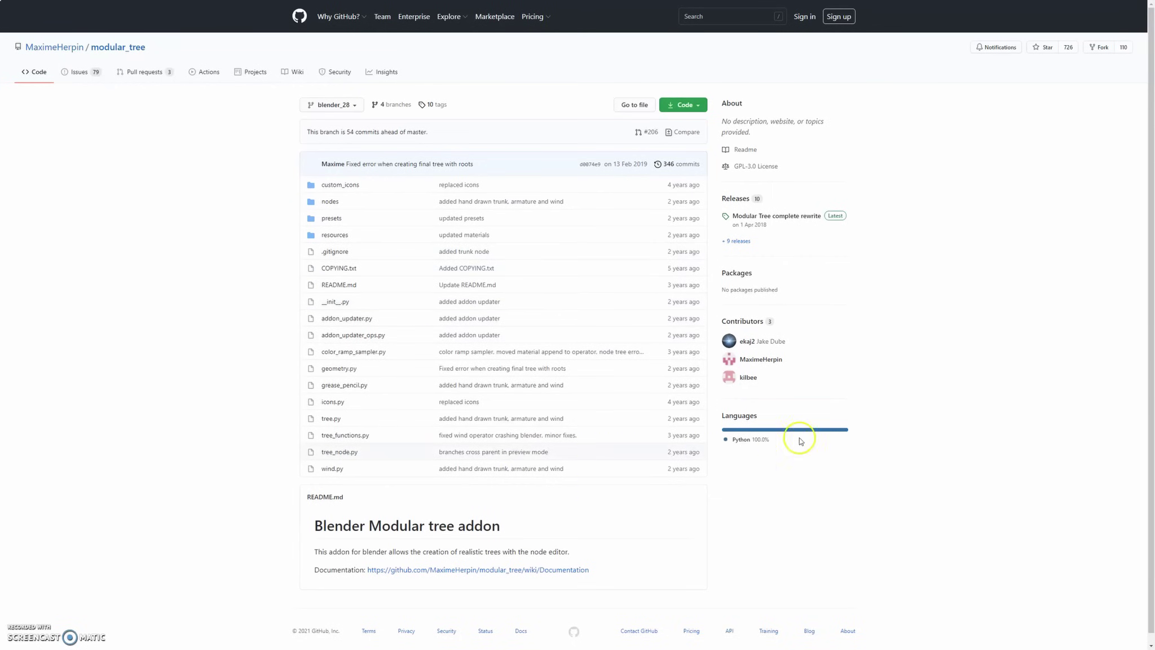
Download the modular_tree repository's blender_28 branch as a ZIP archive.
{"action": "left_click", "coordinate": [338, 105]}
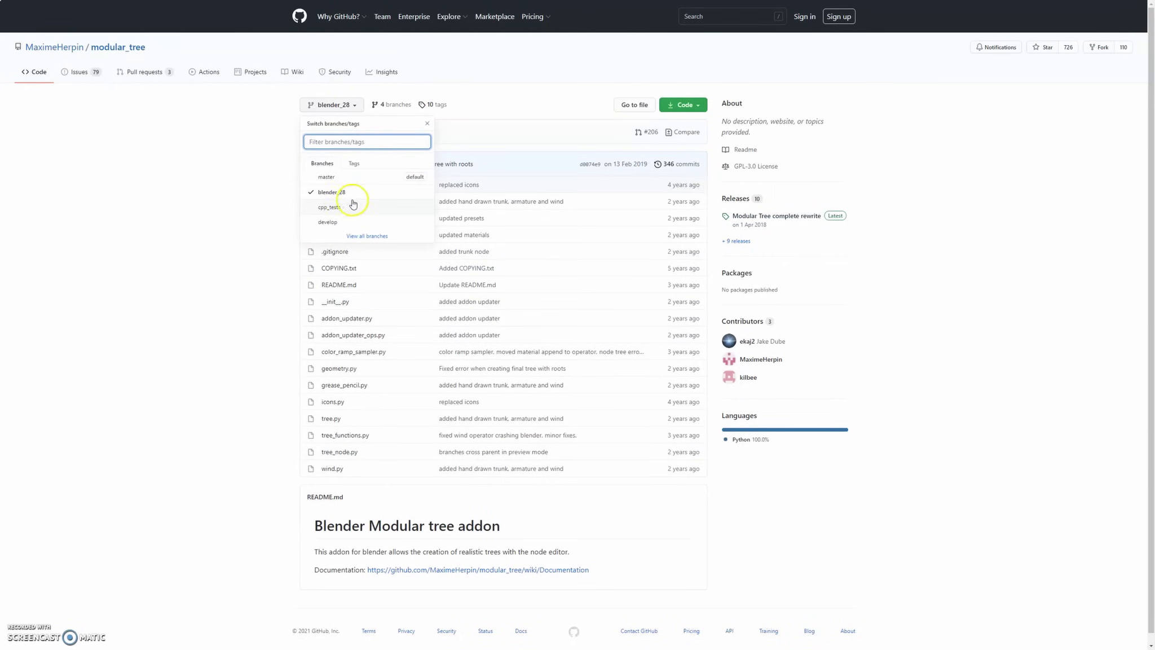
{"action": "left_click", "coordinate": [240, 186]}
{"action": "left_click", "coordinate": [683, 106]}
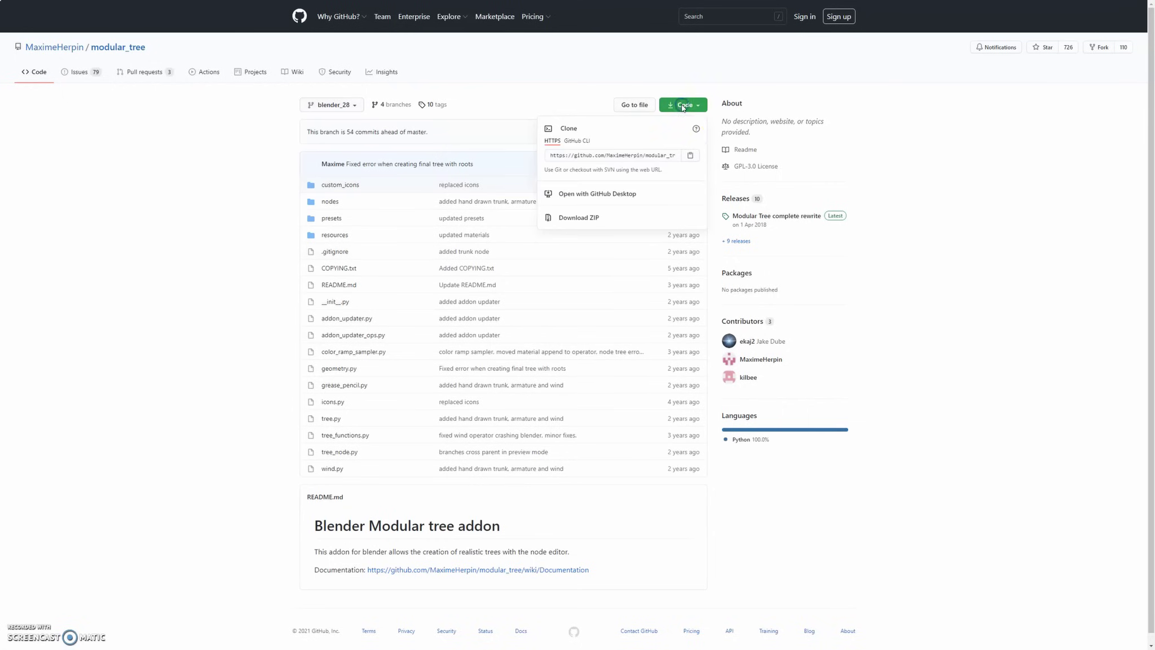
{"action": "left_click", "coordinate": [574, 218]}
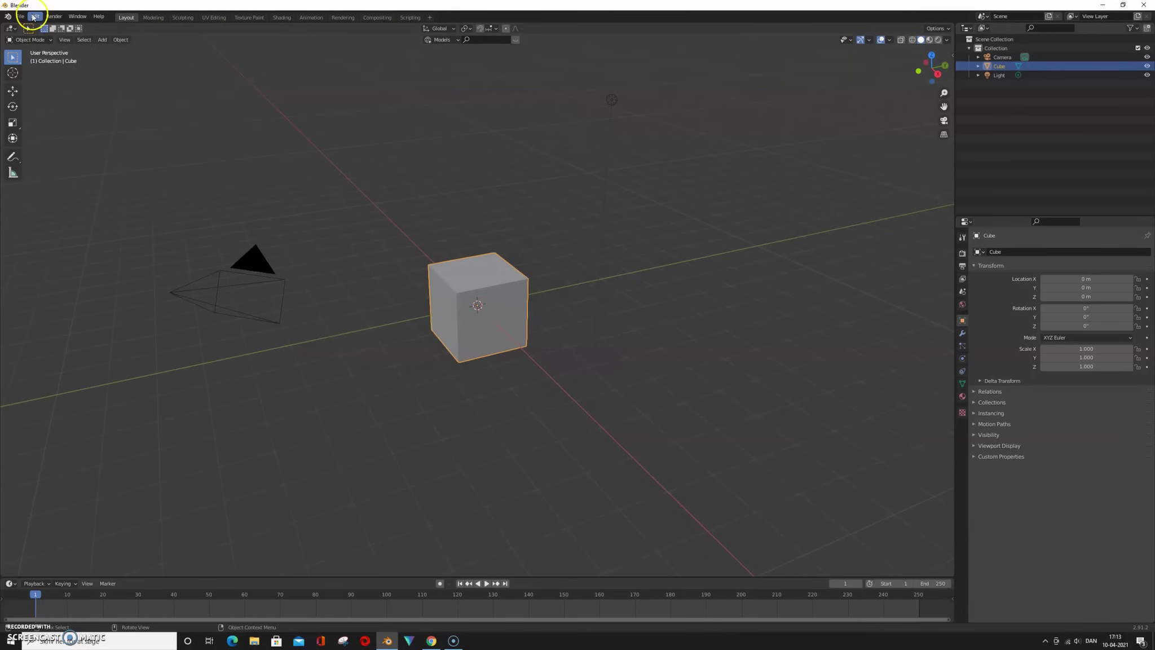
{"action": "left_click", "coordinate": [35, 16]}
Install the downloaded modular_tree ZIP in Preferences and enable the Mtree add-on.
{"action": "left_click", "coordinate": [42, 146]}
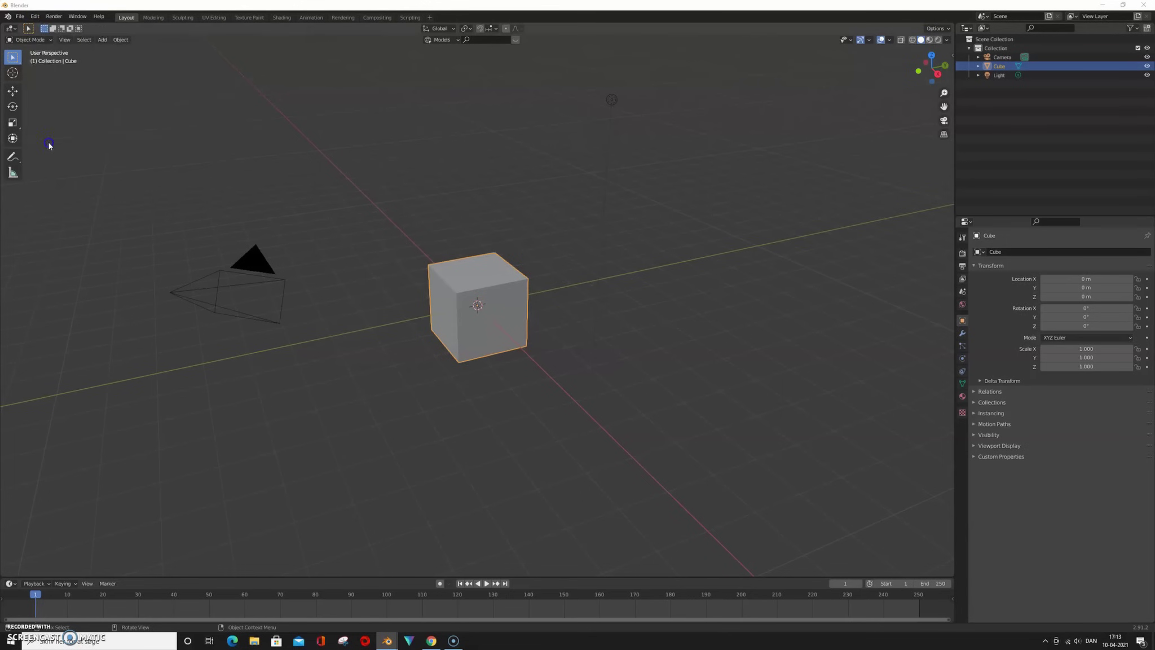
{"action": "left_click_drag", "start_coordinate": [176, 32], "coordinate": [386, 70]}
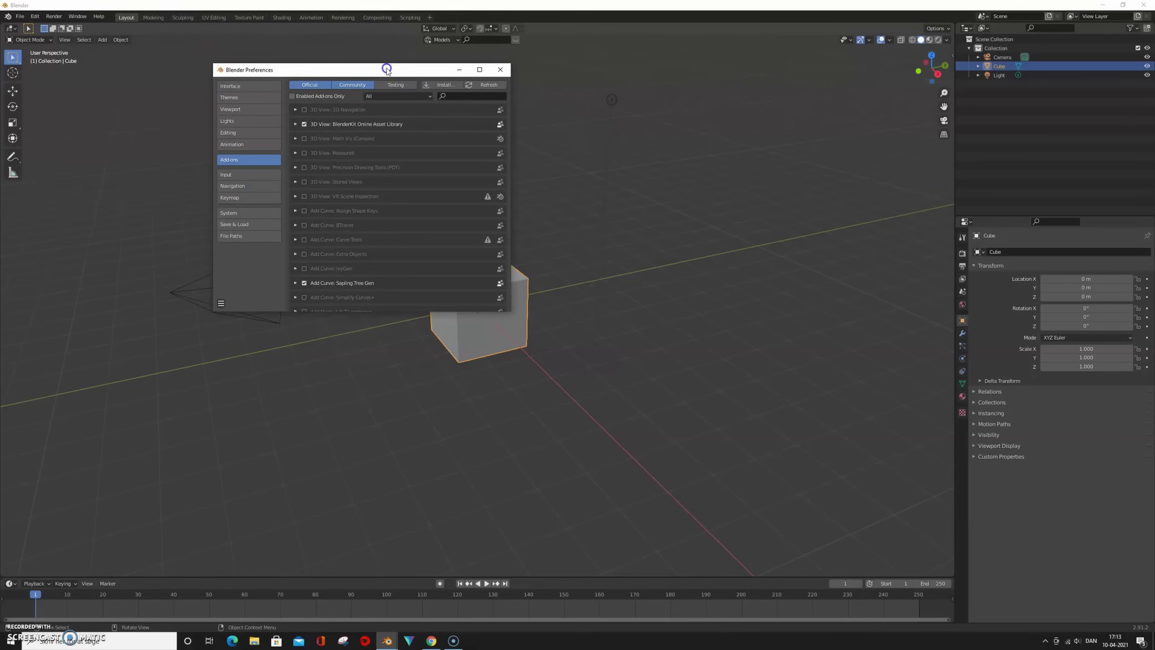
{"action": "left_click", "coordinate": [444, 85]}
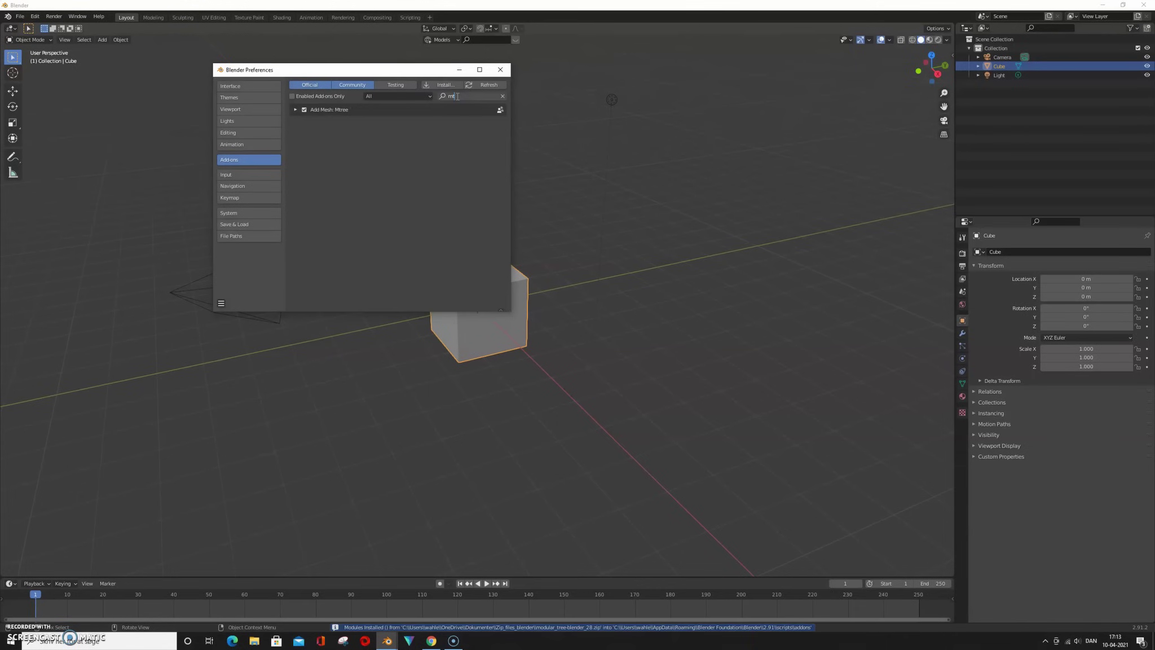
{"action": "left_click", "coordinate": [304, 110]}
Split the viewport vertically into two side-by-side areas.
{"action": "right_click", "coordinate": [935, 45]}
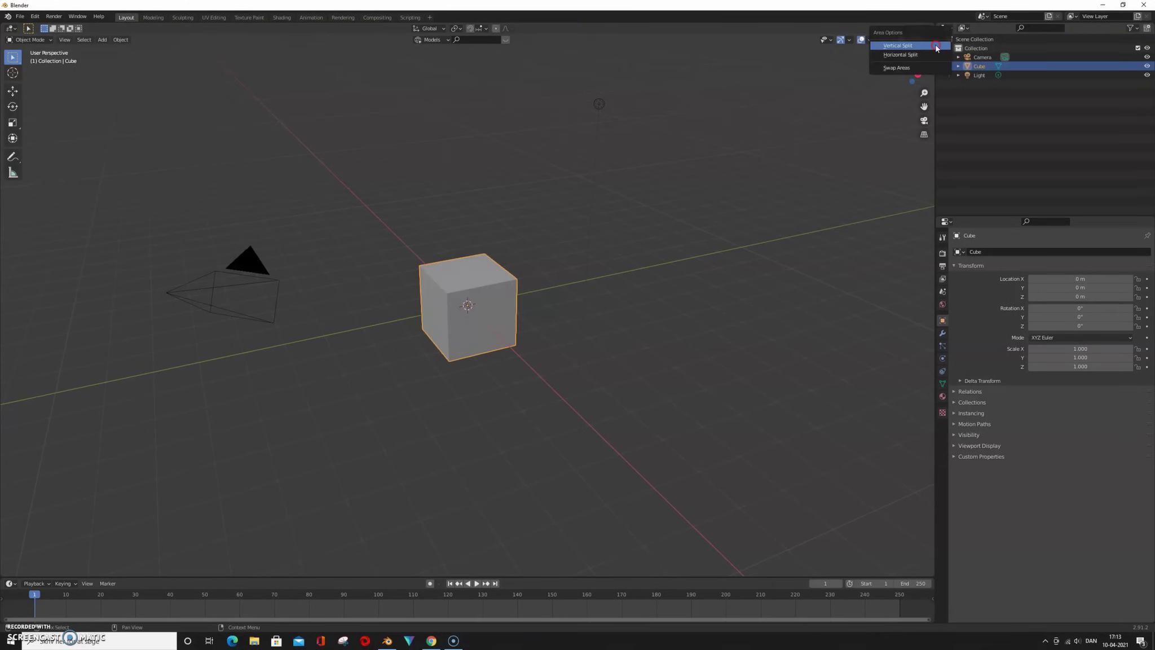
{"action": "left_click", "coordinate": [936, 46]}
{"action": "left_click", "coordinate": [547, 46]}
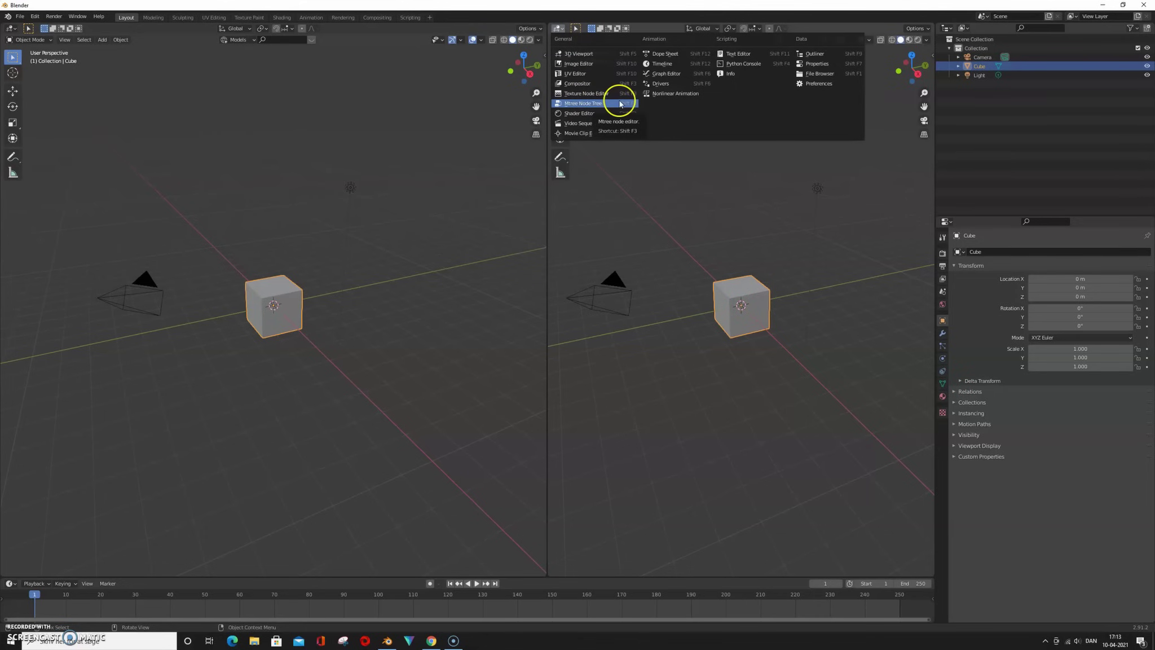
Turn the right area into an Mtree node editor with a new tree named 'tree_tutorial'.
{"action": "left_click", "coordinate": [601, 104]}
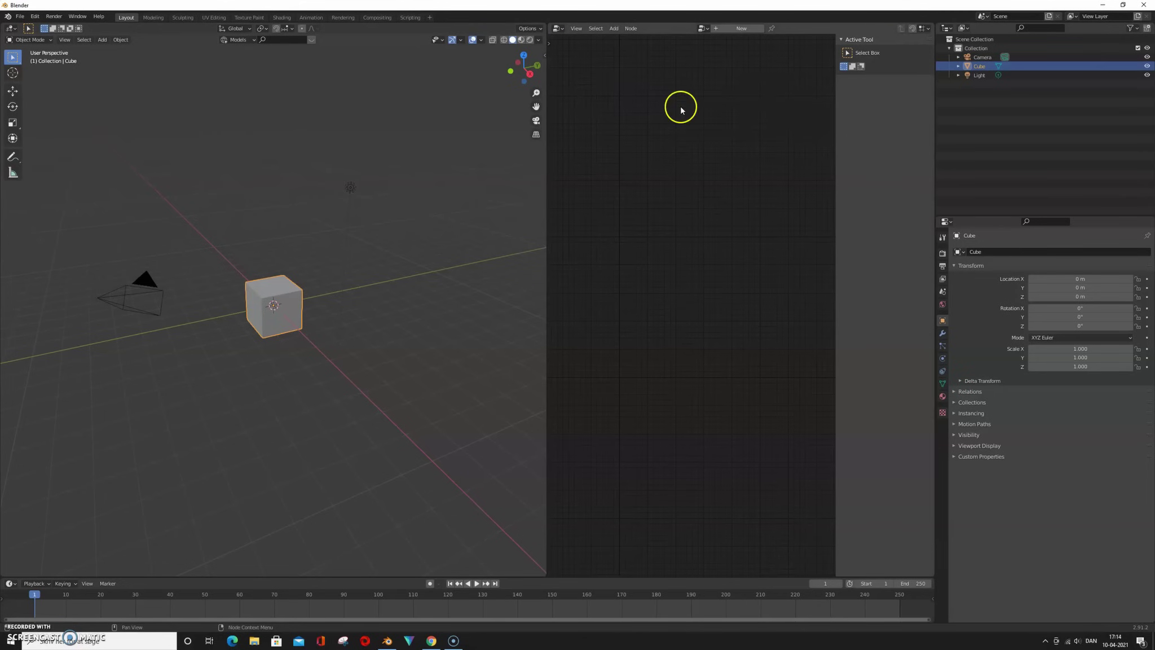
{"action": "left_click", "coordinate": [739, 29]}
{"action": "left_click", "coordinate": [722, 29]}
{"action": "type", "text": "tree_tutorial"}
{"action": "key", "text": "Return"}
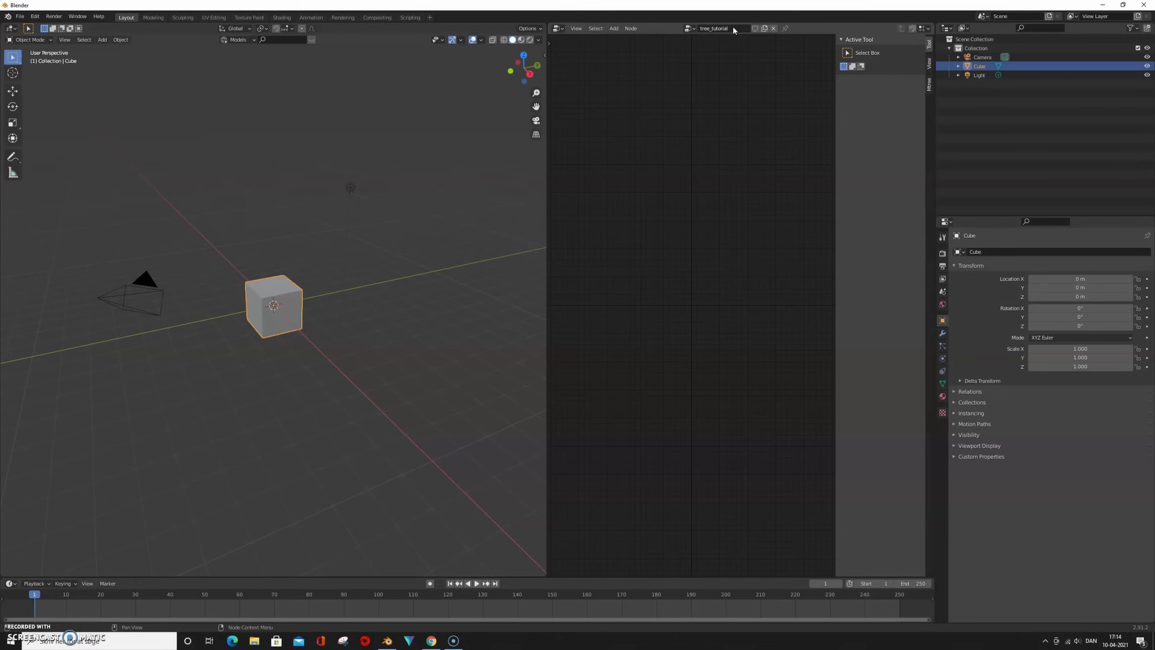
Add a Tree parameters node to the tree_tutorial node tree.
{"action": "key", "text": "shift+a"}
{"action": "left_click", "coordinate": [677, 231]}
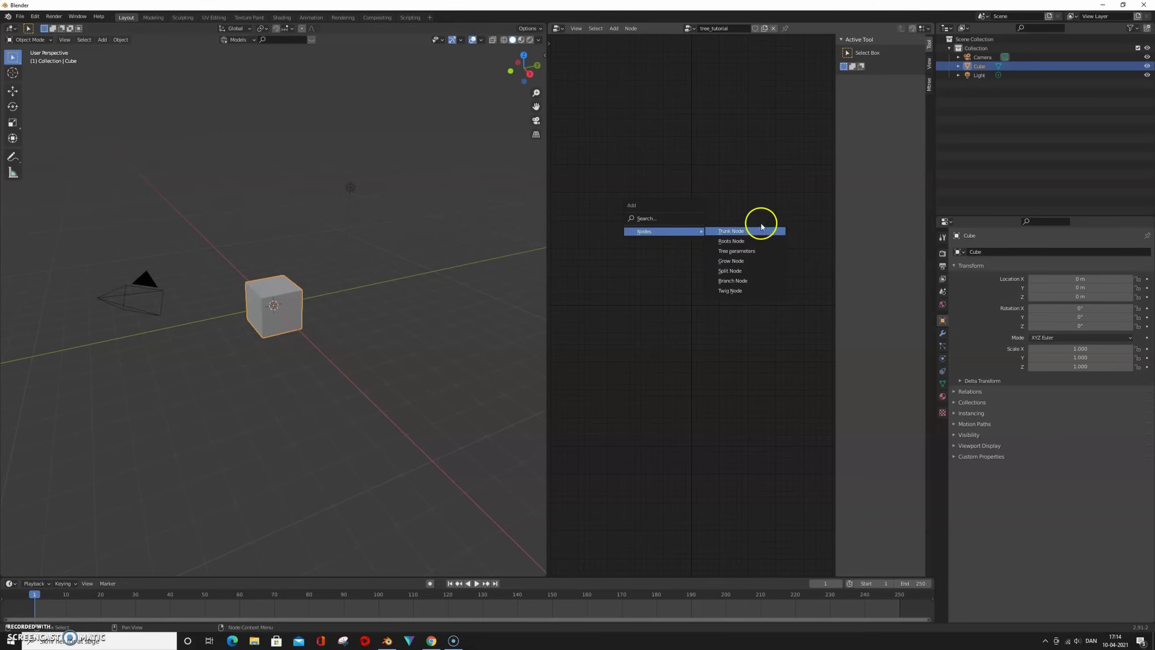
{"action": "left_click", "coordinate": [762, 250]}
{"action": "left_click", "coordinate": [737, 226]}
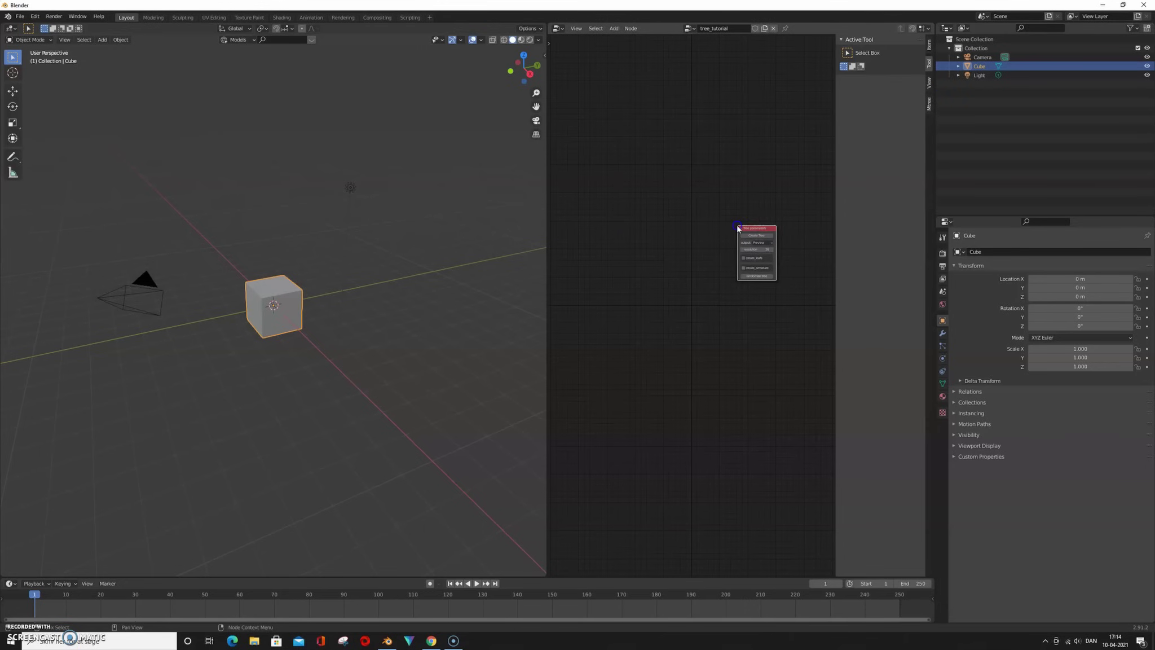
{"action": "scroll", "coordinate": [755, 253], "scroll_direction": "up", "scroll_amount": 2}
{"action": "scroll", "coordinate": [621, 293], "scroll_direction": "up", "scroll_amount": 1}
{"action": "scroll", "coordinate": [640, 266], "scroll_direction": "up", "scroll_amount": 1}
{"action": "scroll", "coordinate": [736, 254], "scroll_direction": "up", "scroll_amount": 1}
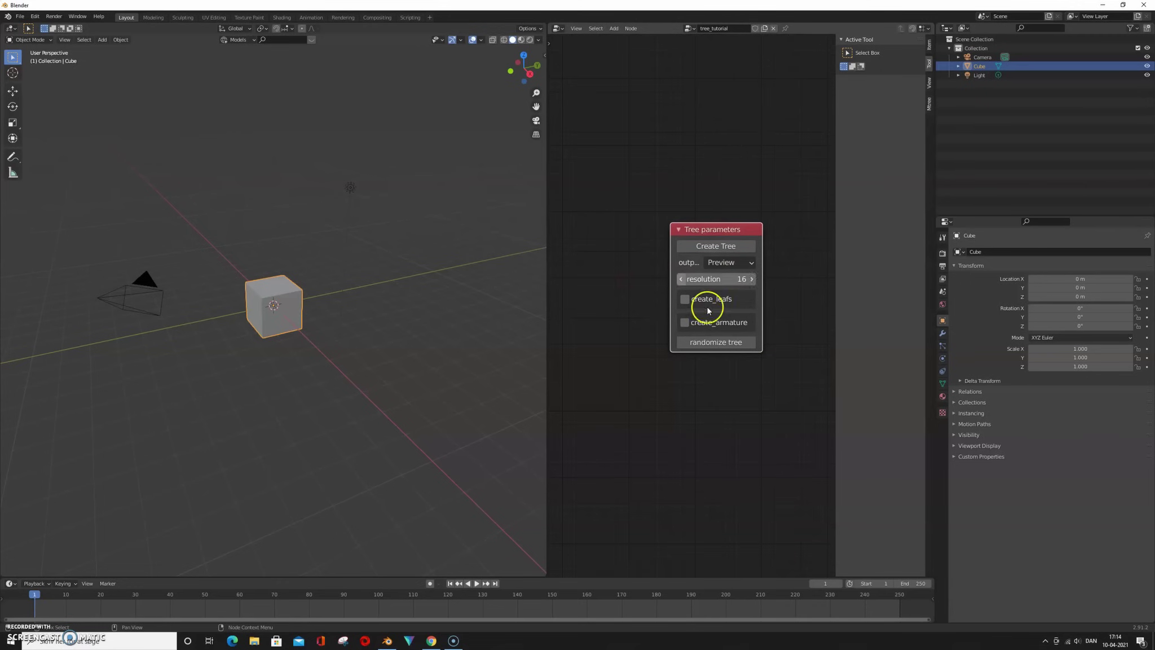
{"action": "scroll", "coordinate": [688, 299], "scroll_direction": "down", "scroll_amount": 1}
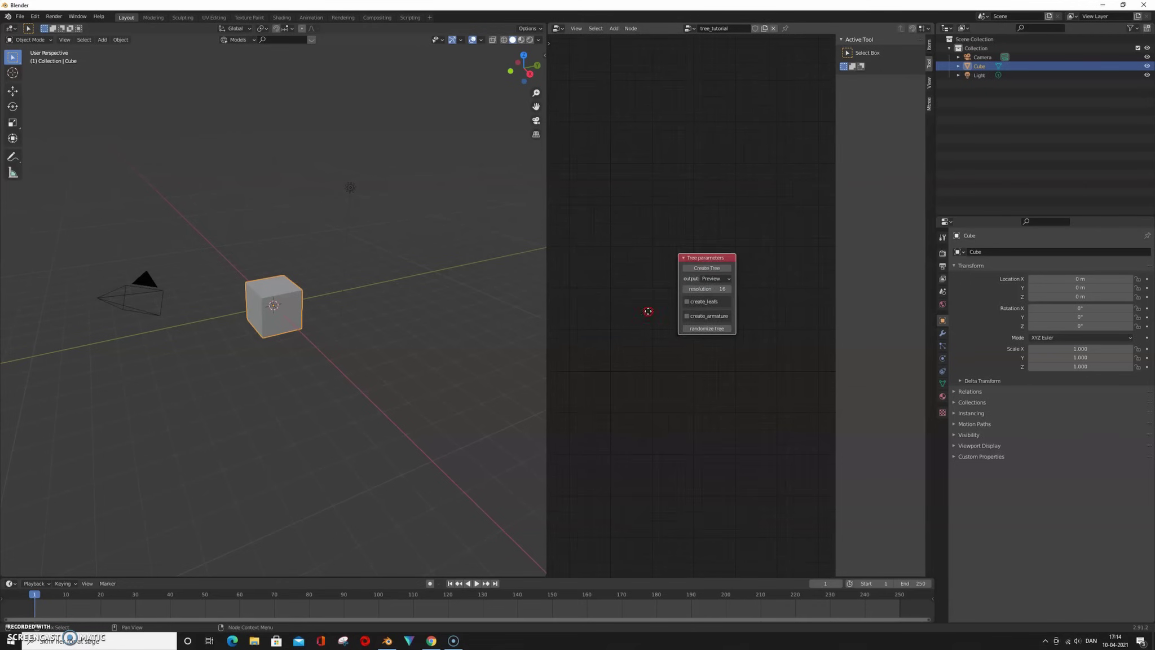
{"action": "scroll", "coordinate": [647, 312], "scroll_direction": "down", "scroll_amount": 1}
Add Trunk and Branch nodes, link Trunk into Branch, and delete the default cube.
{"action": "key", "text": "shift+a"}
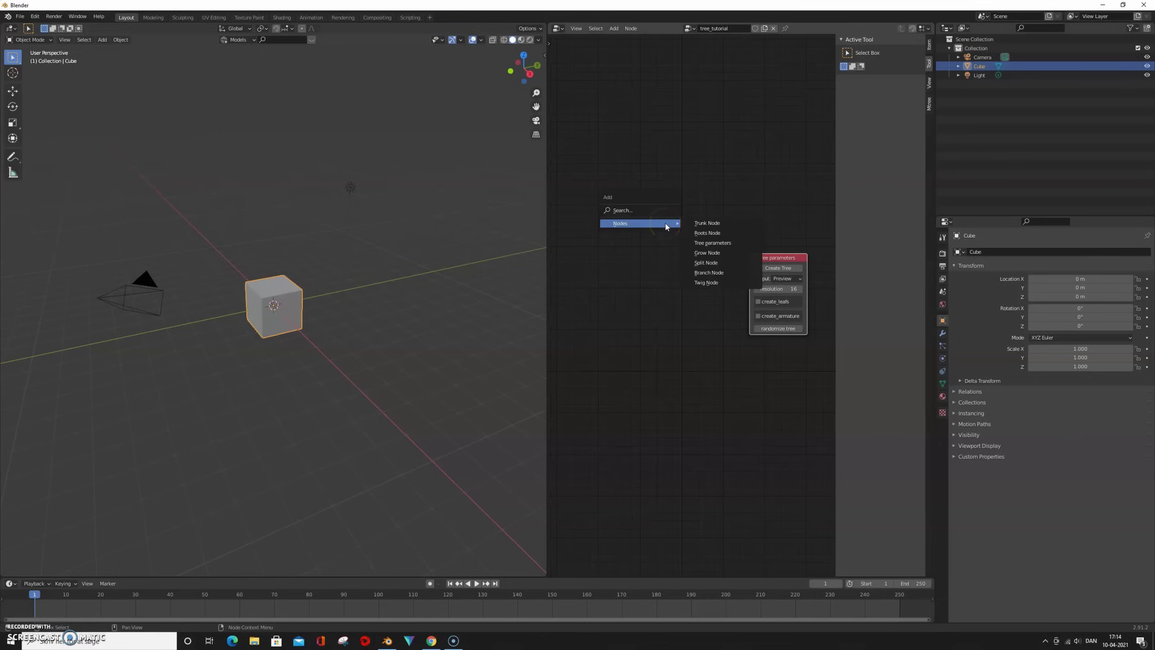
{"action": "mouse_move", "coordinate": [639, 223]}
{"action": "left_click", "coordinate": [707, 222]}
{"action": "left_click", "coordinate": [570, 237]}
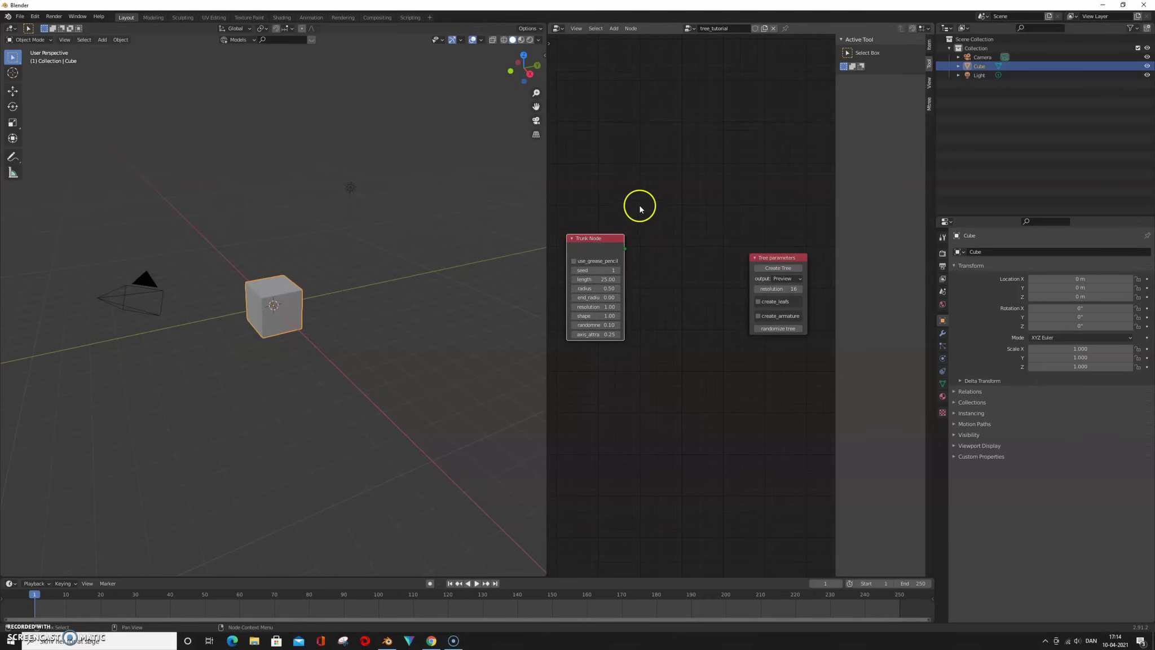
{"action": "key", "text": "shift+a"}
{"action": "left_click", "coordinate": [709, 261]}
{"action": "left_click", "coordinate": [644, 225]}
{"action": "left_click_drag", "start_coordinate": [625, 248], "coordinate": [644, 398]}
{"action": "left_click_drag", "start_coordinate": [608, 243], "coordinate": [590, 252]}
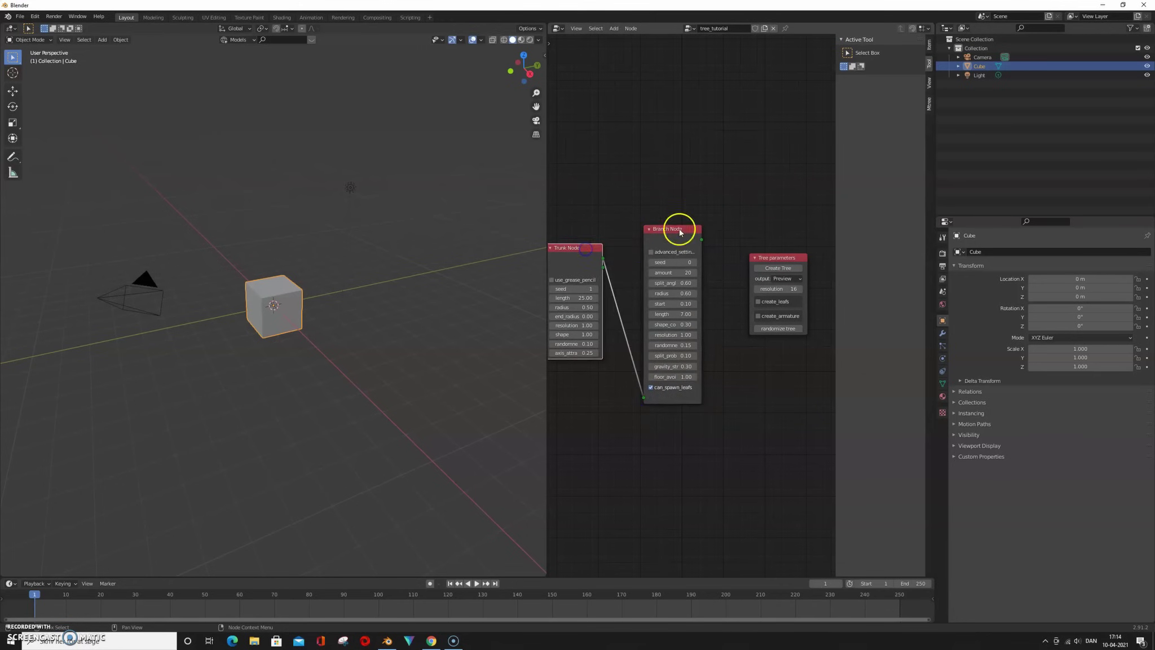
{"action": "left_click_drag", "start_coordinate": [678, 227], "coordinate": [667, 208]}
{"action": "key", "text": "x"}
{"action": "left_click", "coordinate": [358, 296]}
Generate the bare tree, then add a Twig node and generate its leaf object.
{"action": "left_click", "coordinate": [793, 268]}
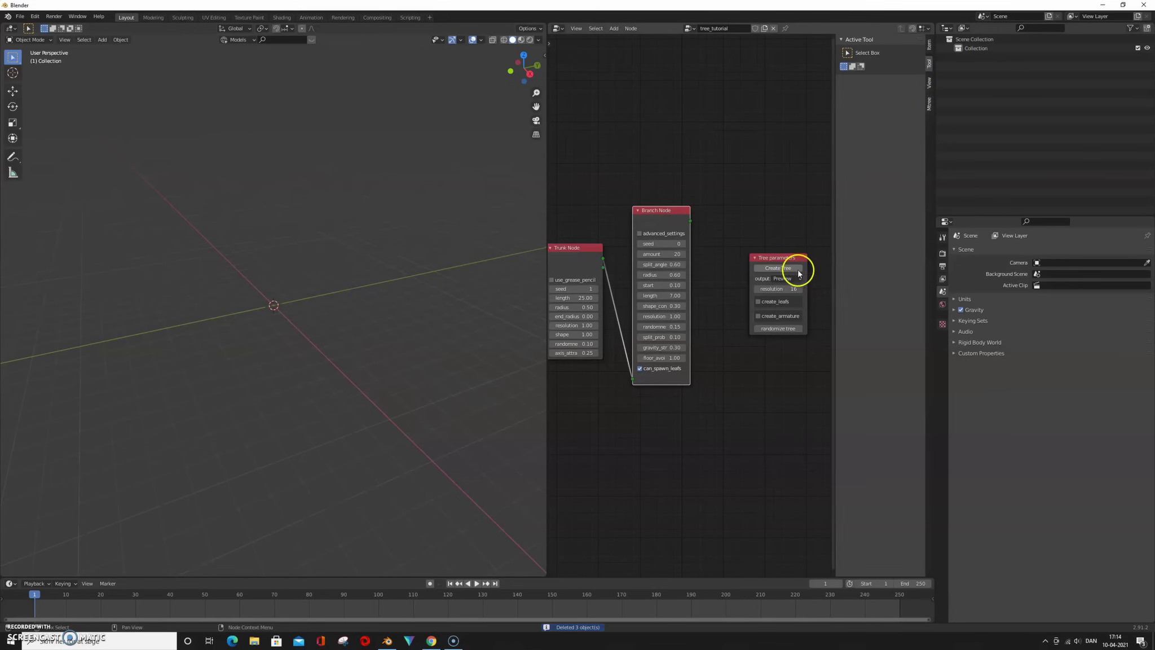
{"action": "mouse_move", "coordinate": [317, 188]}
{"action": "middle_mouse_down"}
{"action": "mouse_move", "coordinate": [379, 250]}
{"action": "mouse_move", "coordinate": [407, 312]}
{"action": "mouse_move", "coordinate": [272, 320]}
{"action": "mouse_move", "coordinate": [395, 310]}
{"action": "middle_mouse_up"}
{"action": "key", "text": "shift+a"}
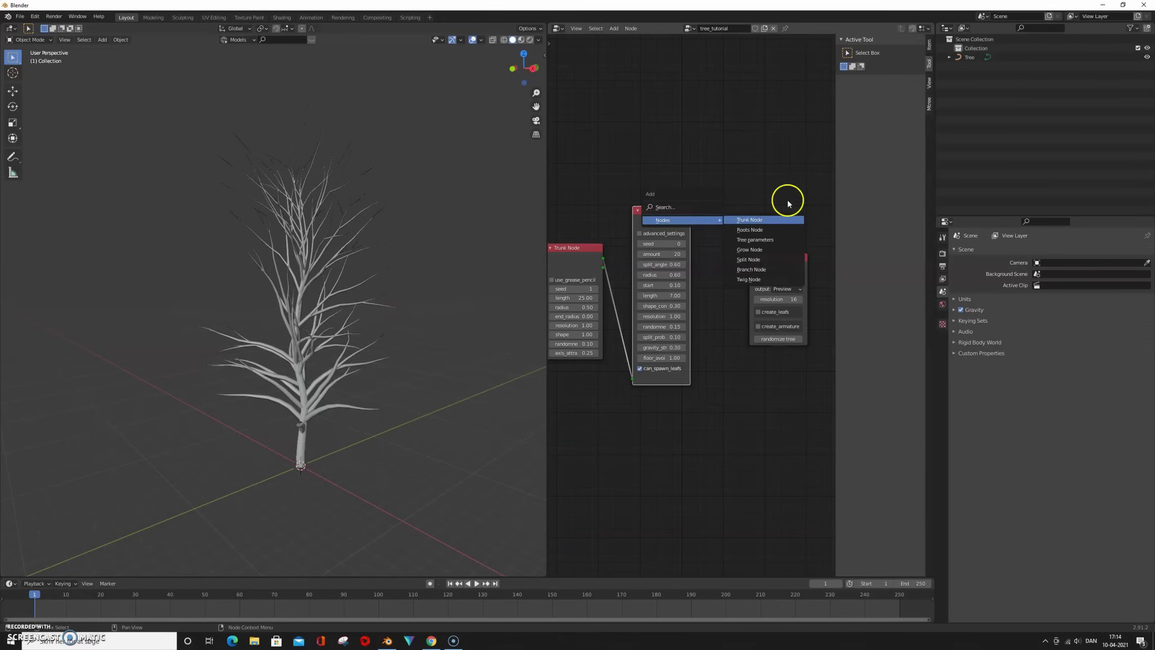
{"action": "left_click", "coordinate": [749, 279]}
{"action": "scroll", "coordinate": [671, 125], "scroll_direction": "down", "scroll_amount": 2}
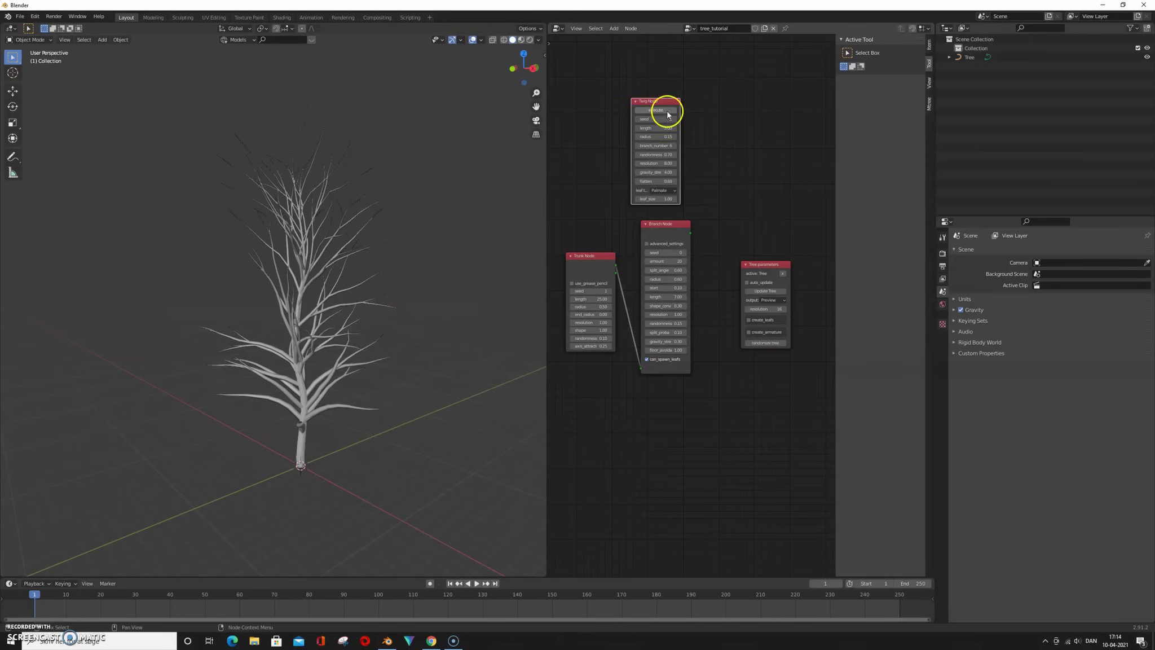
{"action": "left_click", "coordinate": [665, 110]}
{"action": "scroll", "coordinate": [425, 387], "scroll_direction": "up", "scroll_amount": 8}
{"action": "middle_click_drag", "start_coordinate": [240, 390], "coordinate": [395, 389]}
{"action": "scroll", "coordinate": [730, 330], "scroll_direction": "up", "scroll_amount": 3}
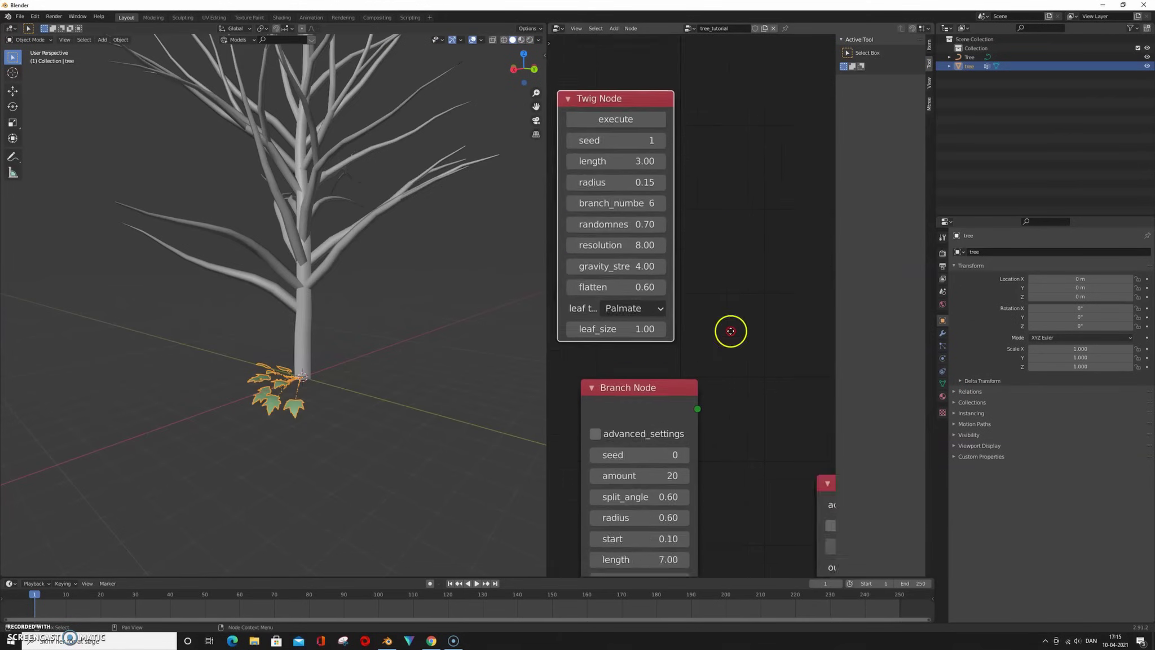
Set the twig's leaf type to Serrate.
{"action": "left_click", "coordinate": [665, 373]}
{"action": "left_click", "coordinate": [654, 406]}
{"action": "scroll", "coordinate": [317, 359], "scroll_direction": "down", "scroll_amount": 5}
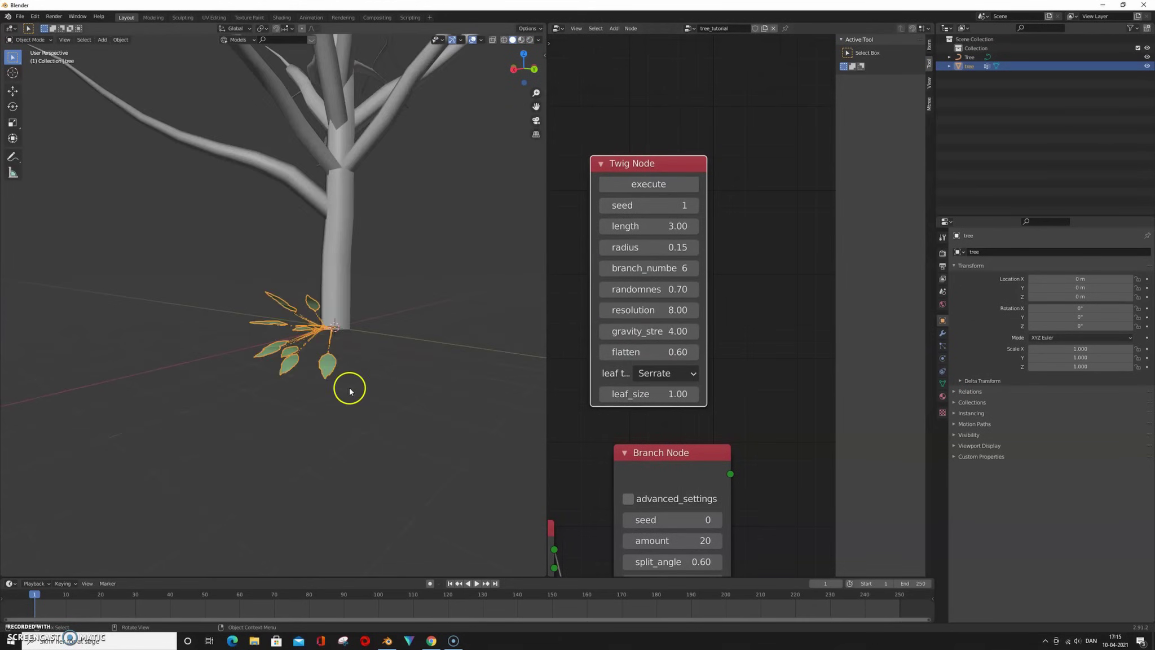
{"action": "scroll", "coordinate": [348, 387], "scroll_direction": "down", "scroll_amount": 3}
{"action": "scroll", "coordinate": [734, 435], "scroll_direction": "down", "scroll_amount": 3}
{"action": "scroll", "coordinate": [675, 433], "scroll_direction": "up", "scroll_amount": 1}
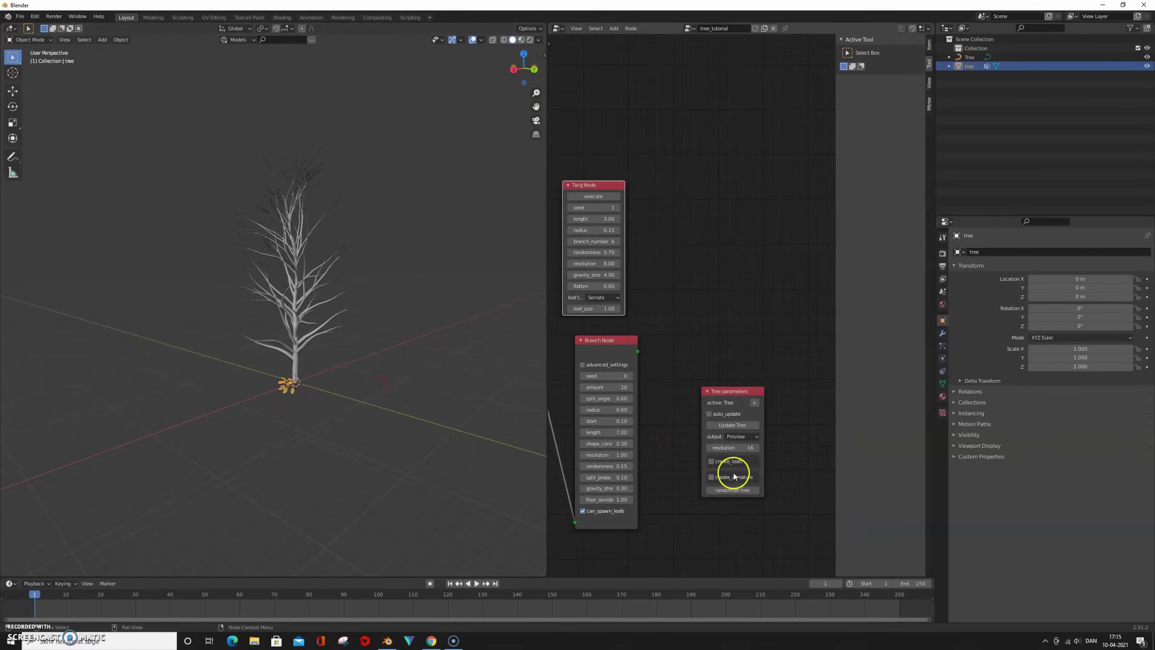
Enable leaves with 'tree' as the leaf object and regenerate the leafy tree.
{"action": "left_click", "coordinate": [711, 460]}
{"action": "left_click", "coordinate": [754, 499]}
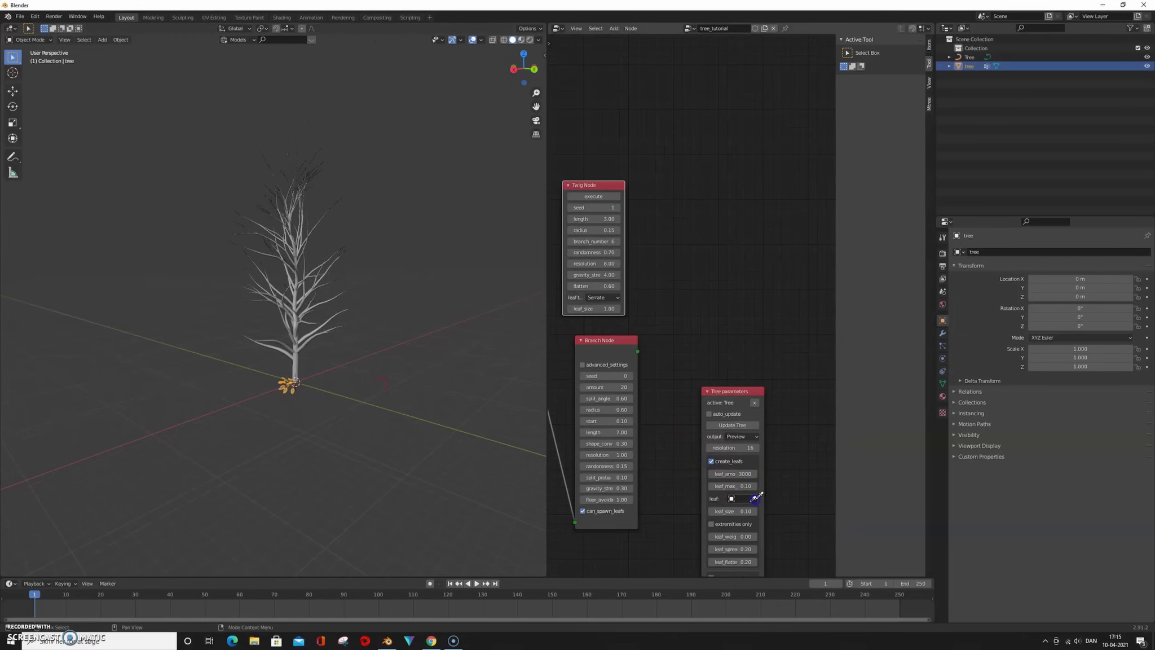
{"action": "left_click", "coordinate": [282, 389]}
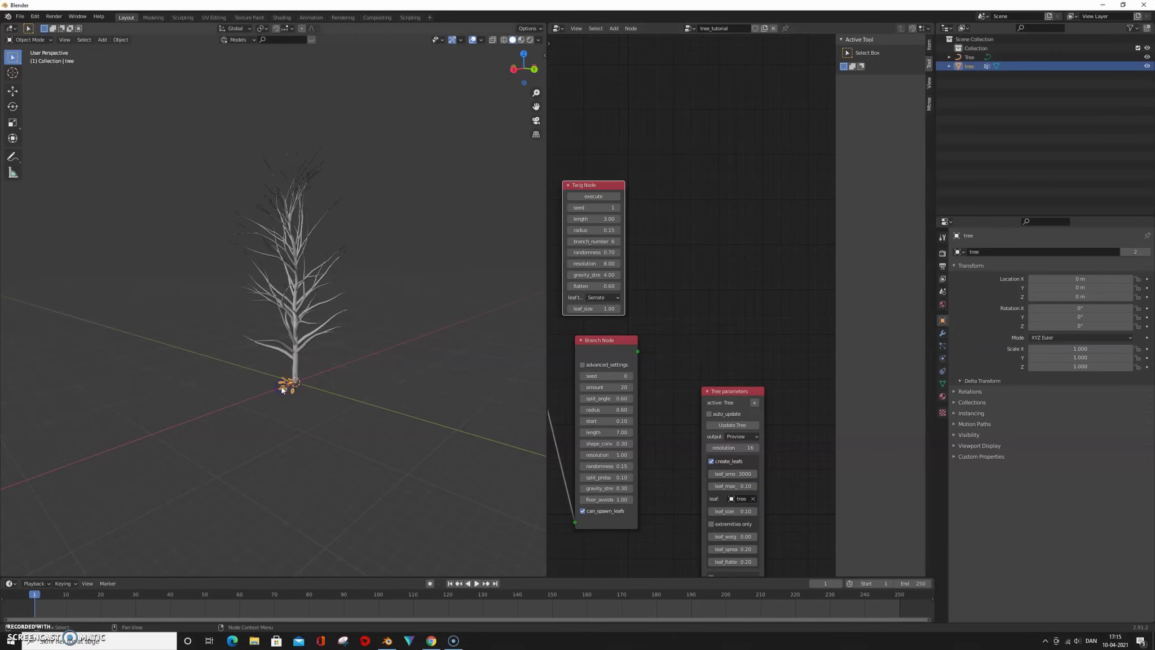
{"action": "left_click", "coordinate": [748, 425]}
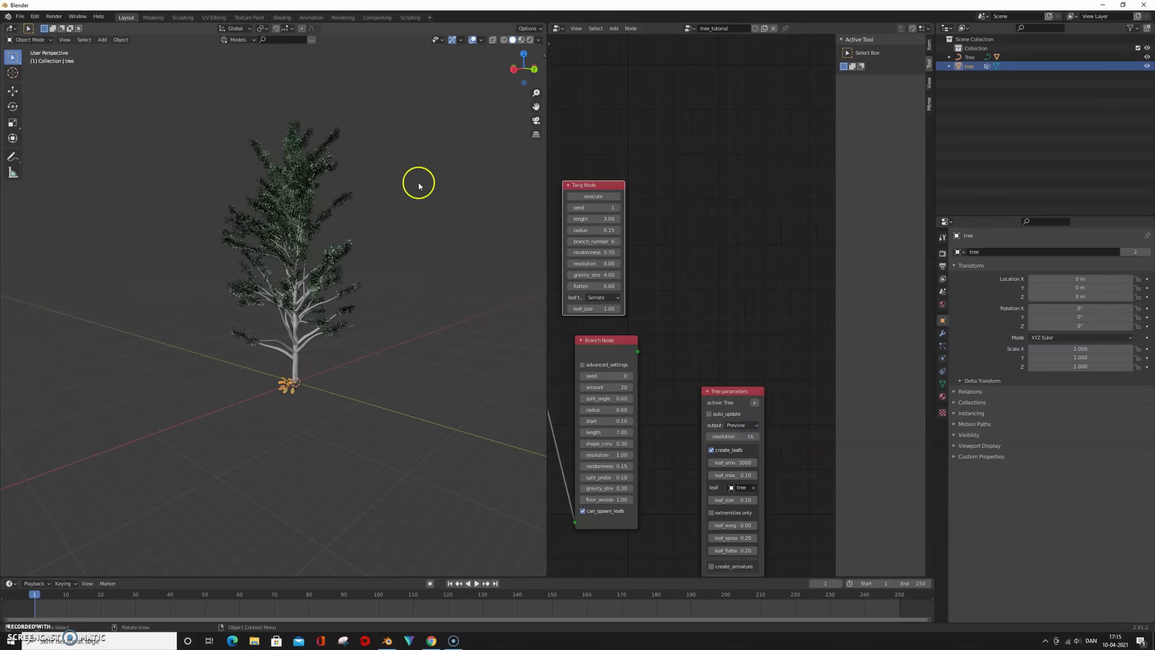
{"action": "scroll", "coordinate": [320, 239], "scroll_direction": "up", "scroll_amount": 3}
{"action": "mouse_move", "coordinate": [319, 239]}
{"action": "middle_mouse_down"}
{"action": "mouse_move", "coordinate": [251, 232]}
{"action": "mouse_move", "coordinate": [263, 253]}
{"action": "mouse_move", "coordinate": [322, 276]}
{"action": "mouse_move", "coordinate": [325, 314]}
{"action": "mouse_move", "coordinate": [428, 316]}
{"action": "mouse_move", "coordinate": [400, 320]}
{"action": "middle_mouse_up"}
{"action": "scroll", "coordinate": [374, 312], "scroll_direction": "up", "scroll_amount": 2}
{"action": "scroll", "coordinate": [372, 312], "scroll_direction": "up", "scroll_amount": 3}
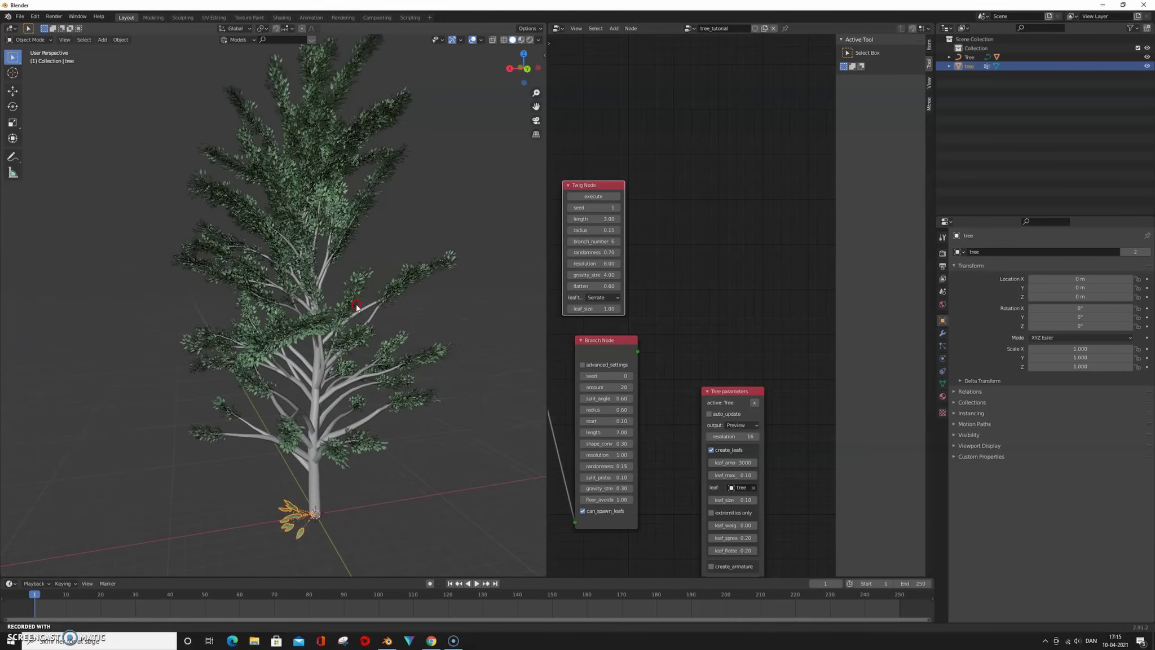
{"action": "scroll", "coordinate": [765, 446], "scroll_direction": "down", "scroll_amount": 2}
{"action": "scroll", "coordinate": [766, 435], "scroll_direction": "down", "scroll_amount": 1}
{"action": "left_click_drag", "start_coordinate": [717, 368], "coordinate": [737, 318]}
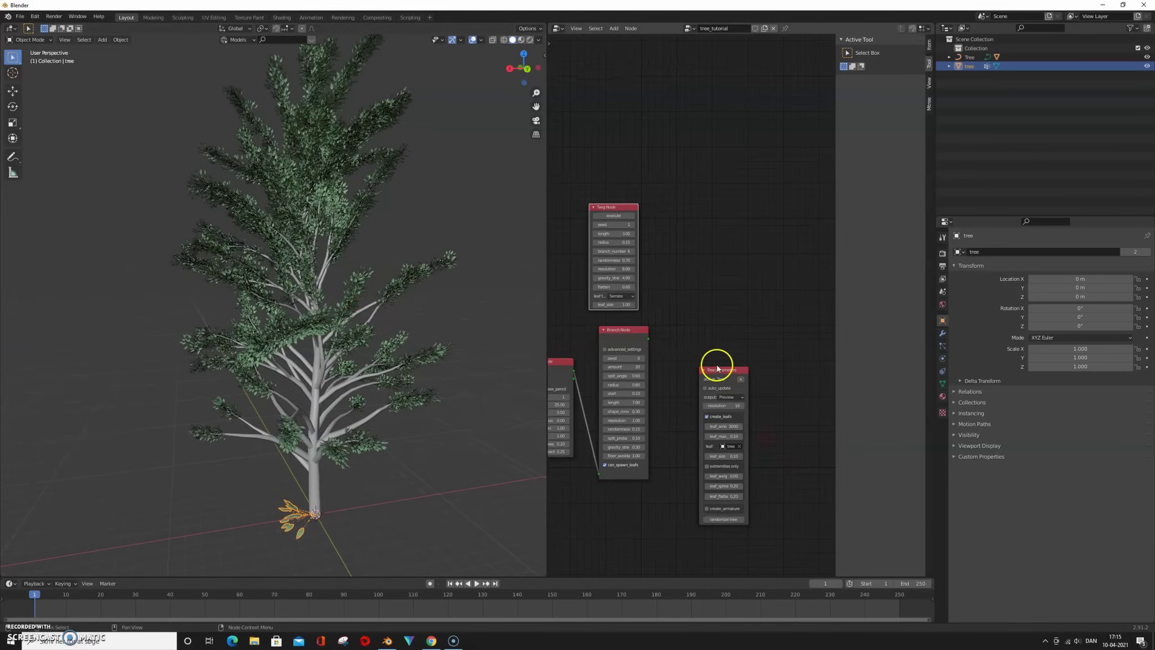
{"action": "scroll", "coordinate": [692, 327], "scroll_direction": "down", "scroll_amount": 1}
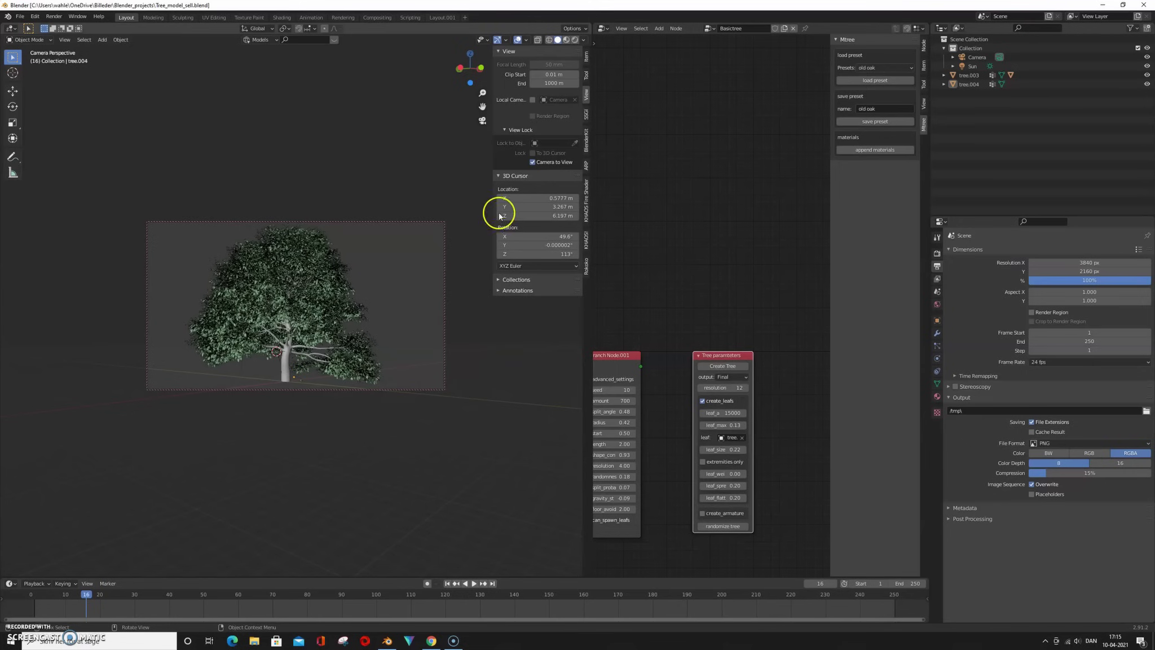
Nudge the node graph view while the tree scene renders.
{"action": "middle_click_drag", "start_coordinate": [678, 335], "coordinate": [697, 310]}
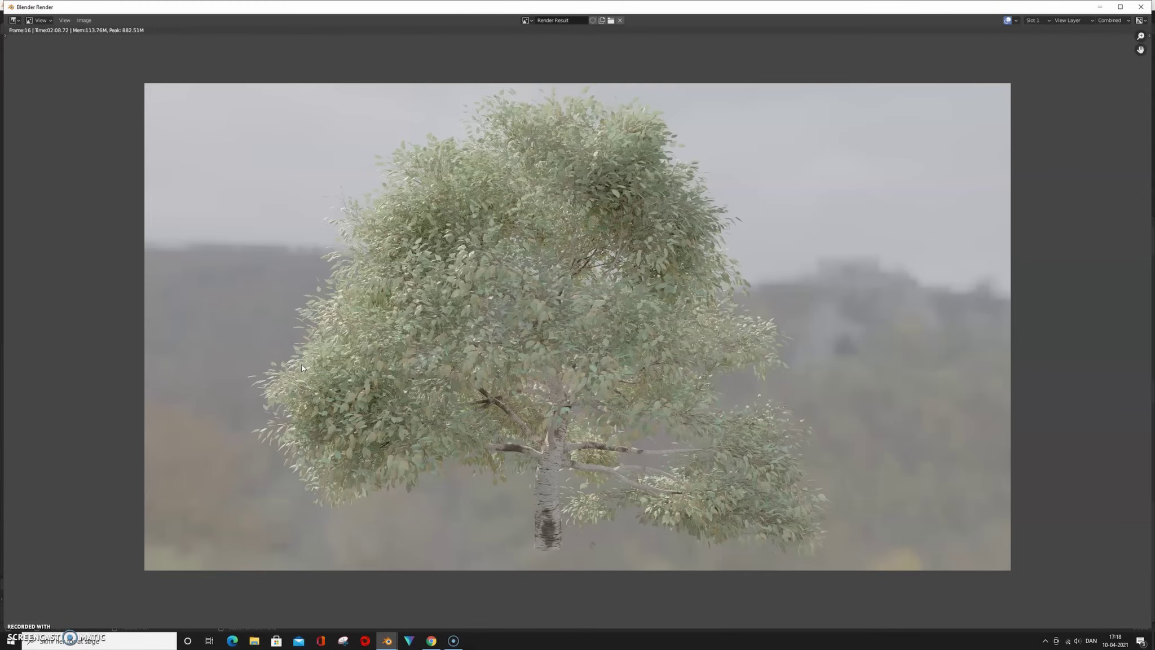
Open the Desert Planet Bunker Garage scene and orbit the view around the bunker.
{"action": "left_click", "coordinate": [260, 368]}
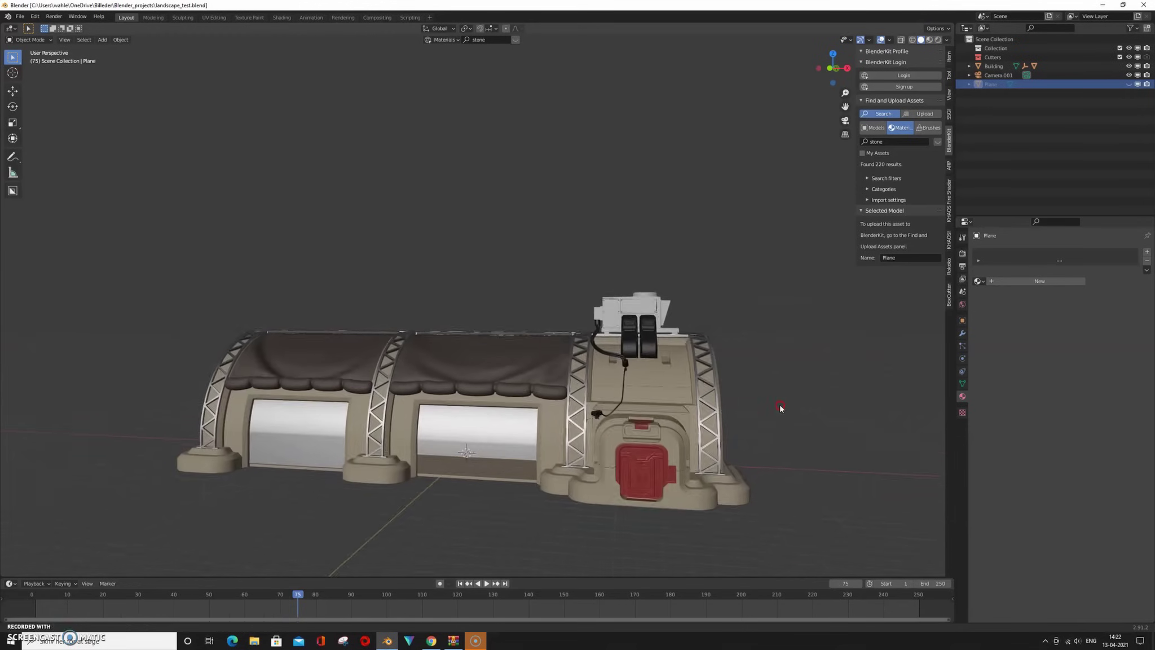
{"action": "mouse_move", "coordinate": [779, 404]}
{"action": "middle_mouse_down"}
{"action": "mouse_move", "coordinate": [482, 381]}
{"action": "mouse_move", "coordinate": [492, 395]}
{"action": "middle_mouse_up"}
{"action": "right_click", "coordinate": [492, 395]}
Scale the ground plane to 300 on X, Y and Z.
{"action": "left_click", "coordinate": [534, 385]}
{"action": "key", "text": "s"}
{"action": "left_click", "coordinate": [387, 536]}
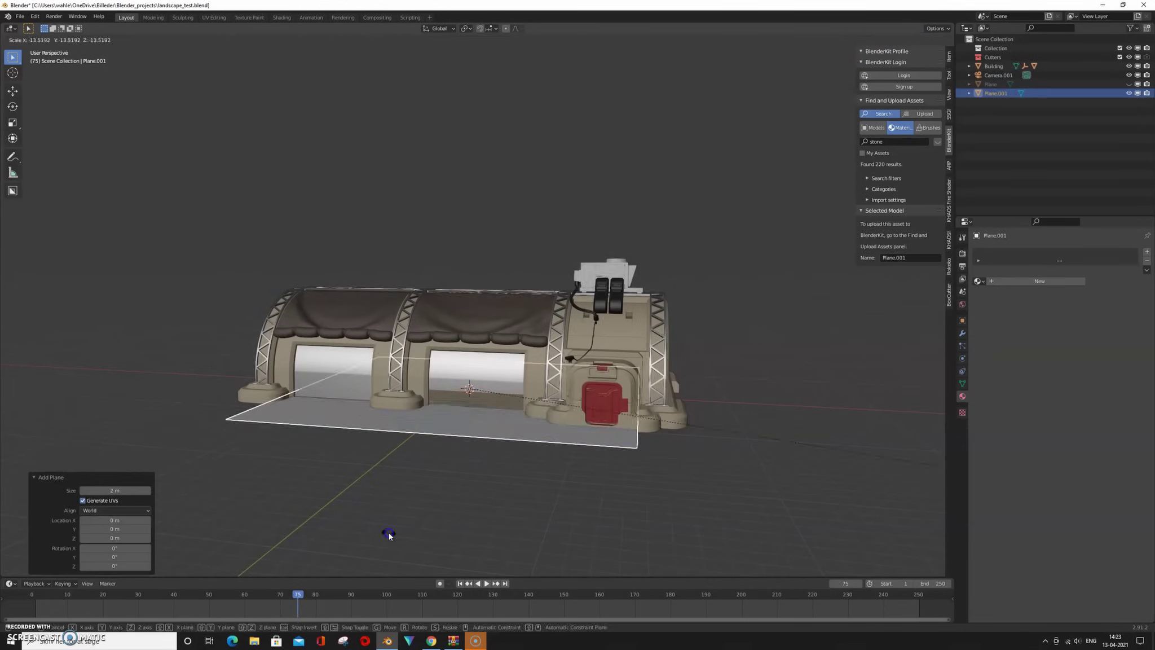
{"action": "scroll", "coordinate": [387, 536], "scroll_direction": "down", "scroll_amount": 3}
{"action": "left_click", "coordinate": [949, 57]}
{"action": "left_click_drag", "start_coordinate": [908, 158], "coordinate": [908, 175]}
{"action": "type", "text": "300"}
{"action": "key", "text": "Return"}
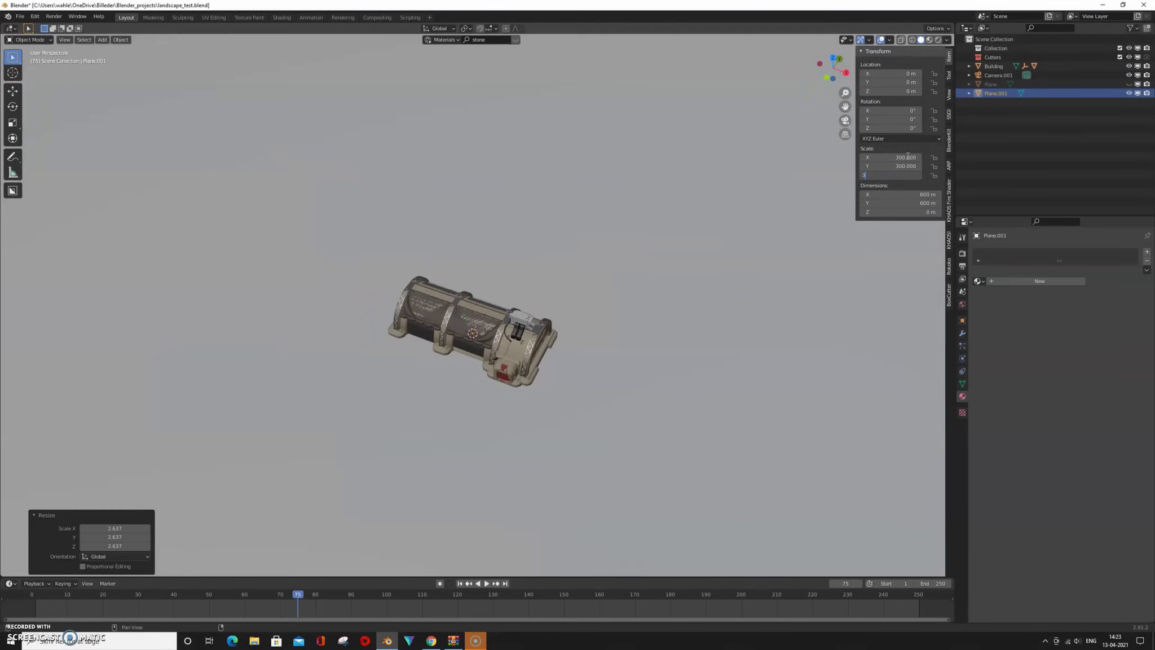
{"action": "scroll", "coordinate": [739, 345], "scroll_direction": "down", "scroll_amount": 5}
{"action": "scroll", "coordinate": [740, 345], "scroll_direction": "down", "scroll_amount": 3}
Subdivide the plane in Edit Mode, enable smooth proportional editing, and select an edge loop.
{"action": "key", "text": "Tab"}
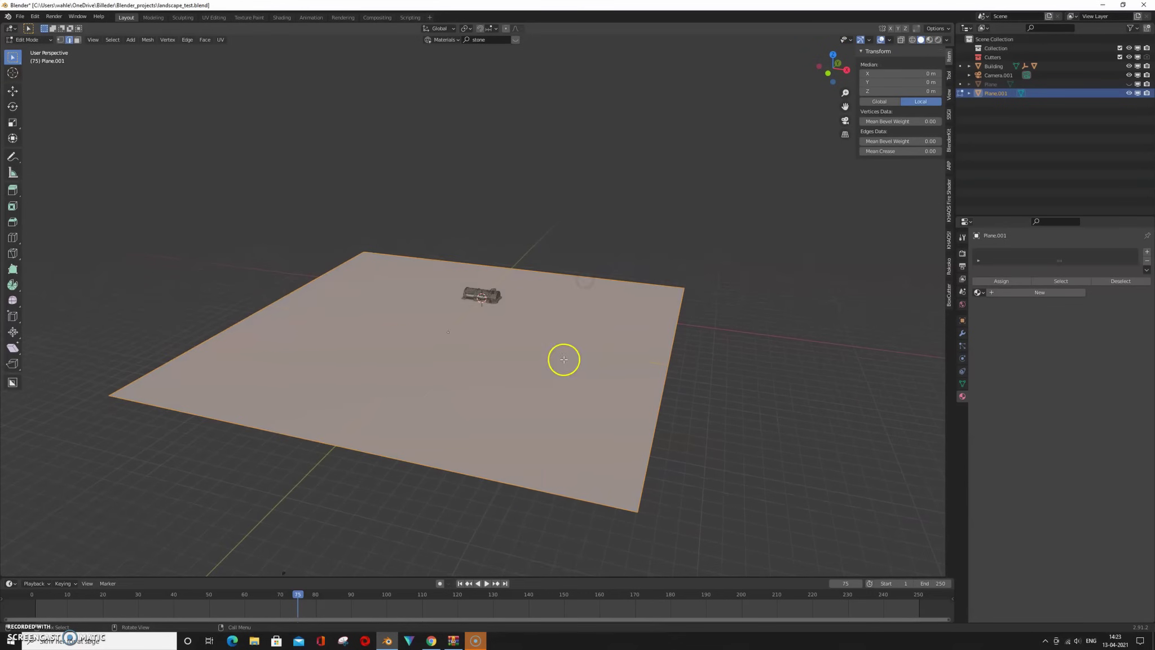
{"action": "right_click", "coordinate": [562, 358]}
{"action": "left_click", "coordinate": [559, 356]}
{"action": "left_click", "coordinate": [440, 479]}
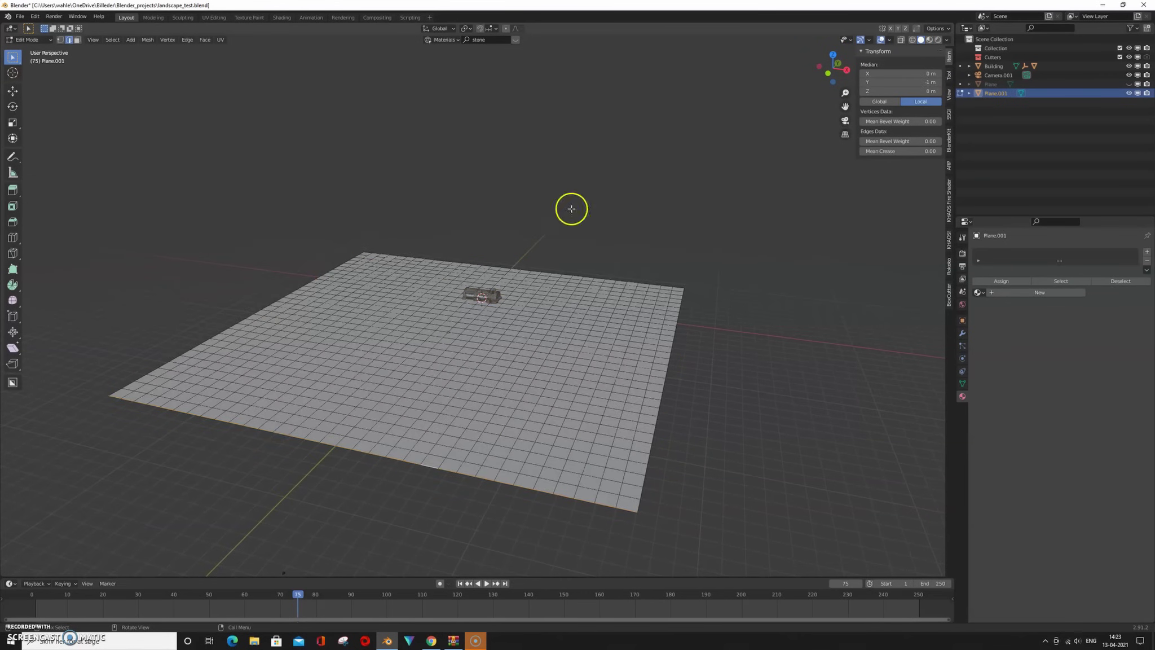
{"action": "key", "text": "o"}
{"action": "left_click", "coordinate": [461, 482], "text": "alt"}
Raise the edge loop along Z, then enable the camera's Thirds and Center composition guides.
{"action": "key", "text": "g"}
{"action": "key", "text": "z"}
{"action": "scroll", "coordinate": [523, 368], "scroll_direction": "up", "scroll_amount": 3}
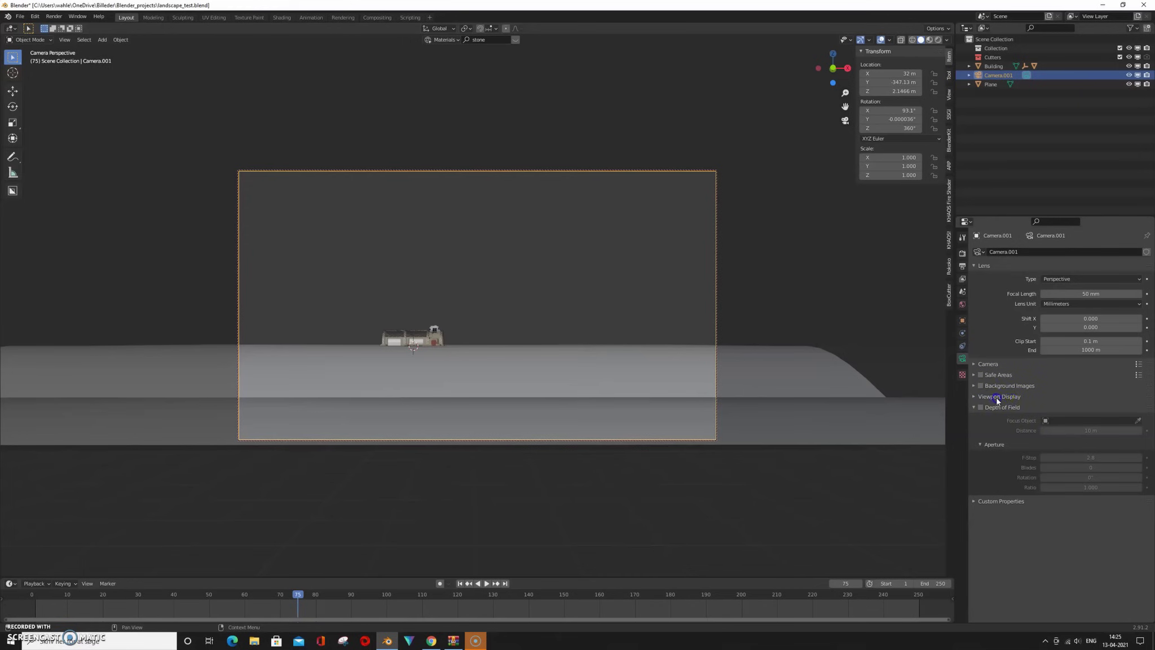
{"action": "left_click", "coordinate": [970, 398]}
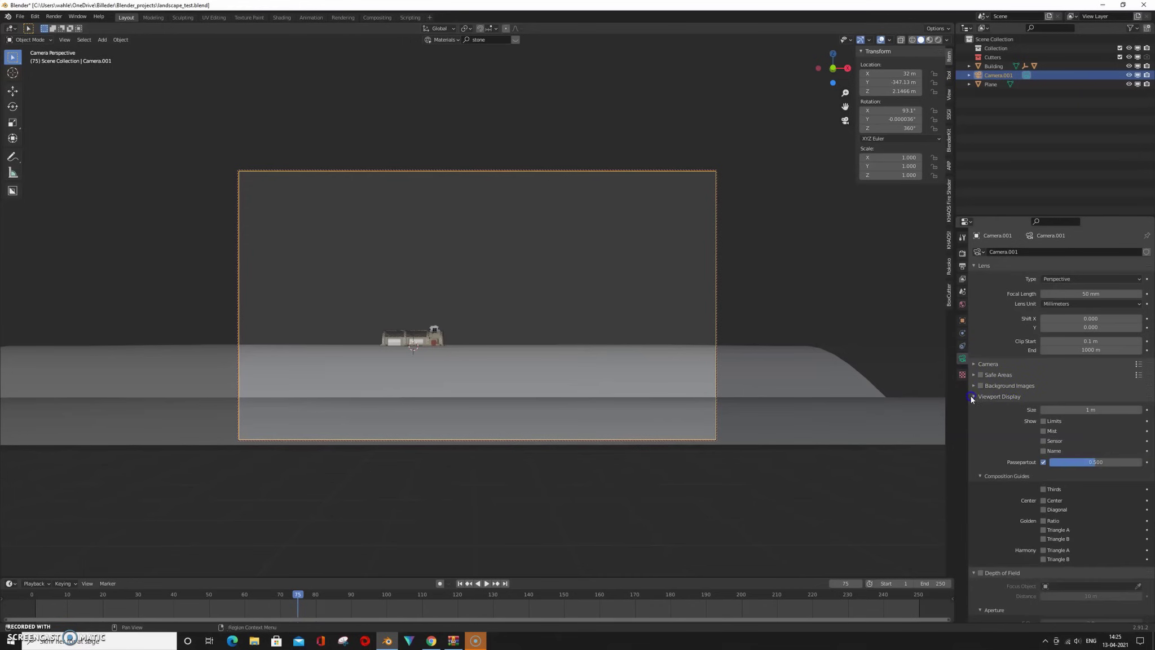
{"action": "left_click", "coordinate": [990, 477]}
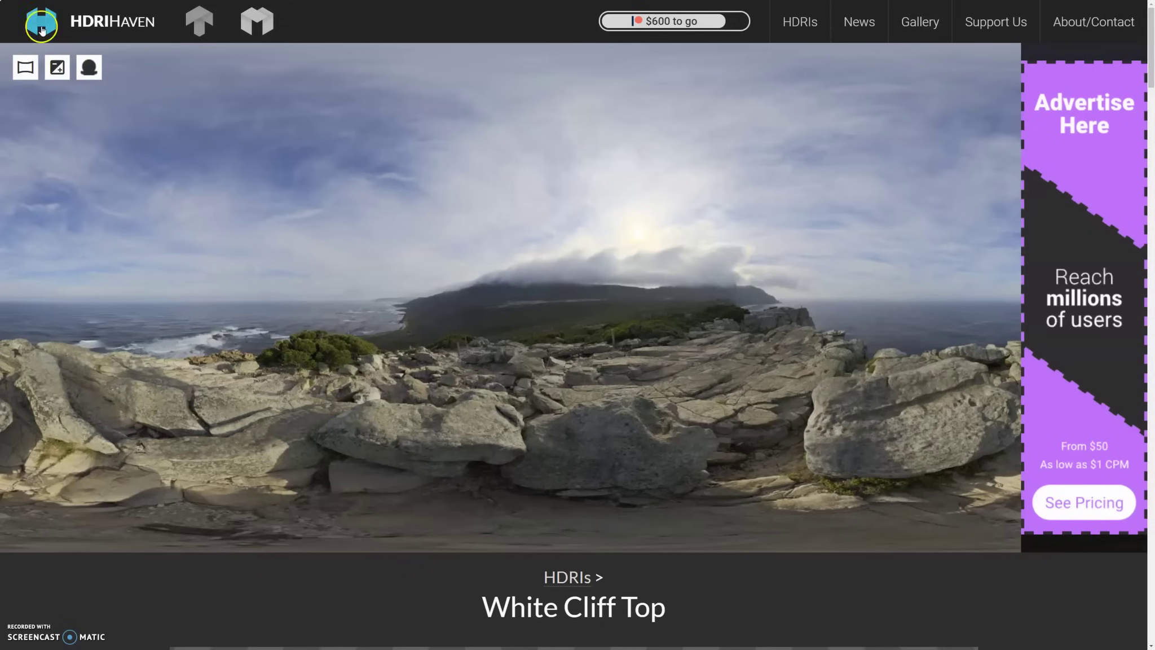
Scroll the White Cliff Top page down to its Download section.
{"action": "scroll", "coordinate": [508, 337], "scroll_direction": "down", "scroll_amount": 2}
{"action": "scroll", "coordinate": [511, 340], "scroll_direction": "down", "scroll_amount": 5}
{"action": "scroll", "coordinate": [508, 367], "scroll_direction": "down", "scroll_amount": 3}
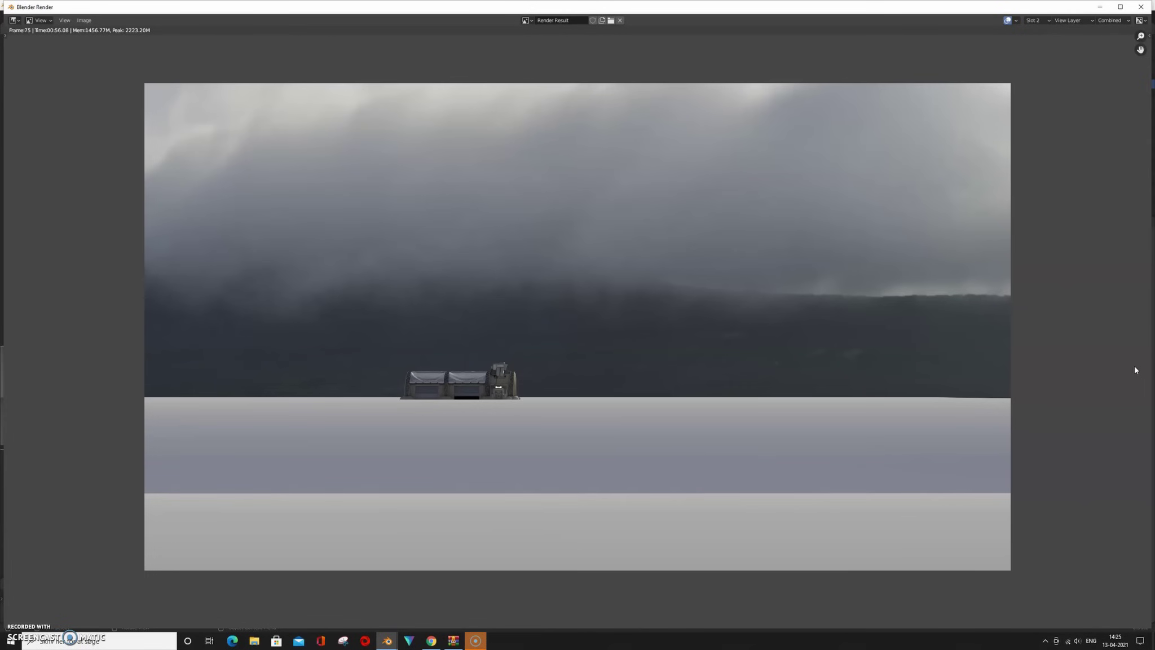
{"action": "scroll", "coordinate": [616, 312], "scroll_direction": "up", "scroll_amount": 1}
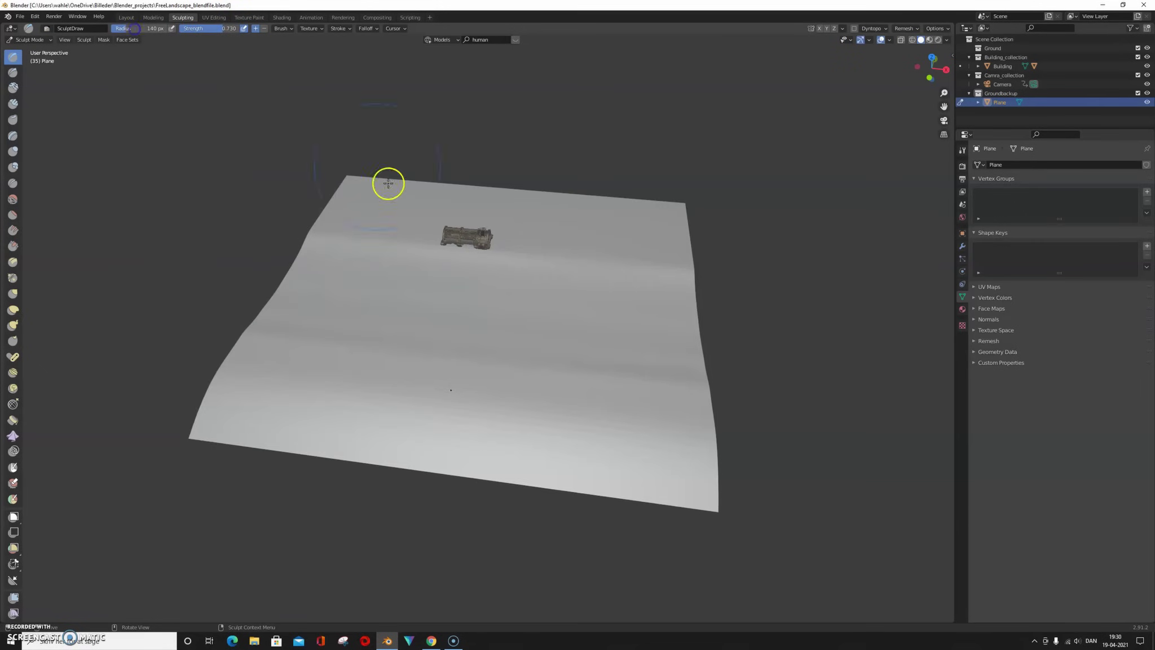
Sculpt three raised mounds into the snow plane and check them through the camera.
{"action": "left_click_drag", "start_coordinate": [569, 282], "coordinate": [559, 292]}
{"action": "left_click_drag", "start_coordinate": [525, 403], "coordinate": [531, 379]}
{"action": "left_click_drag", "start_coordinate": [395, 395], "coordinate": [382, 338]}
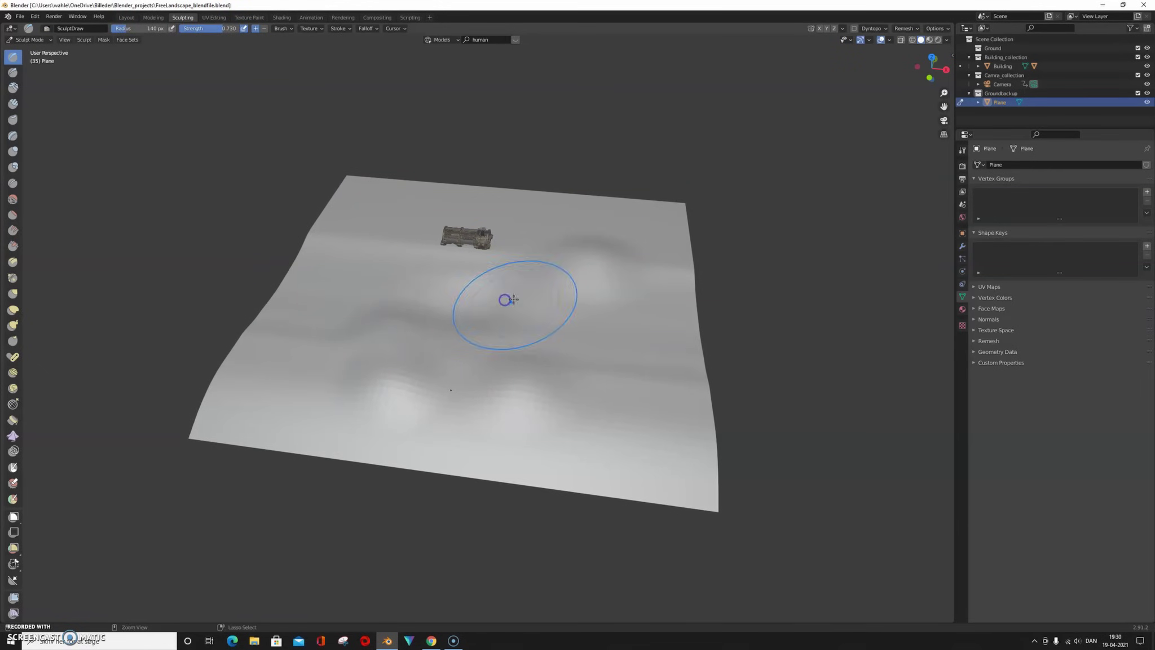
{"action": "key", "text": "KP_0"}
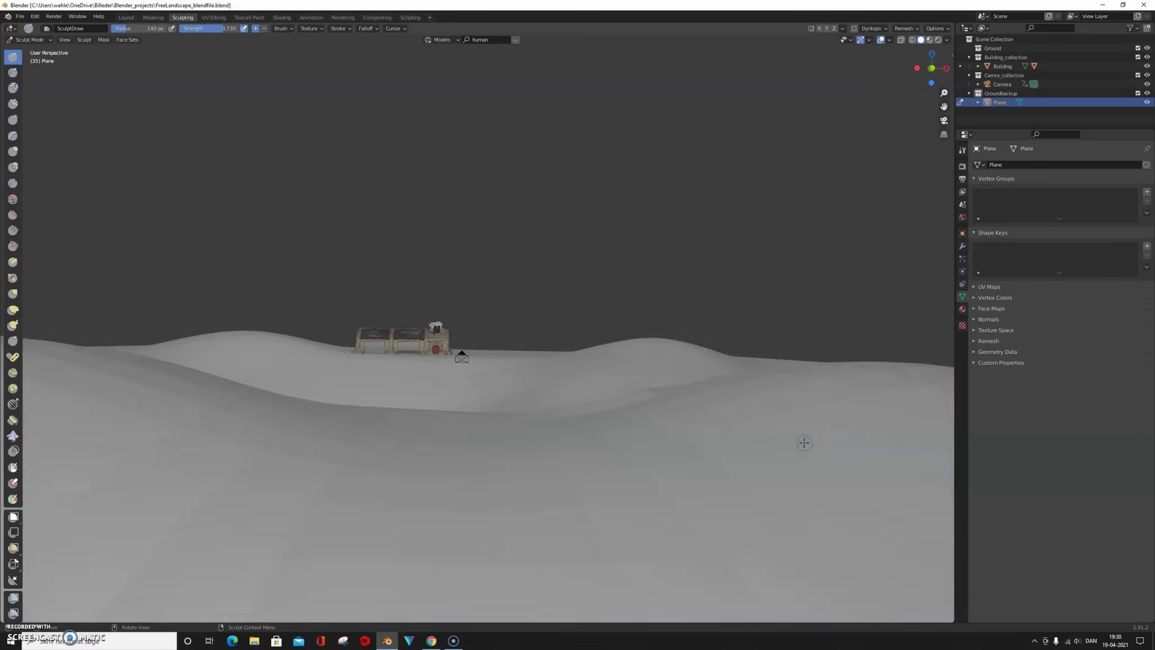
{"action": "middle_click_drag", "start_coordinate": [685, 482], "coordinate": [399, 374]}
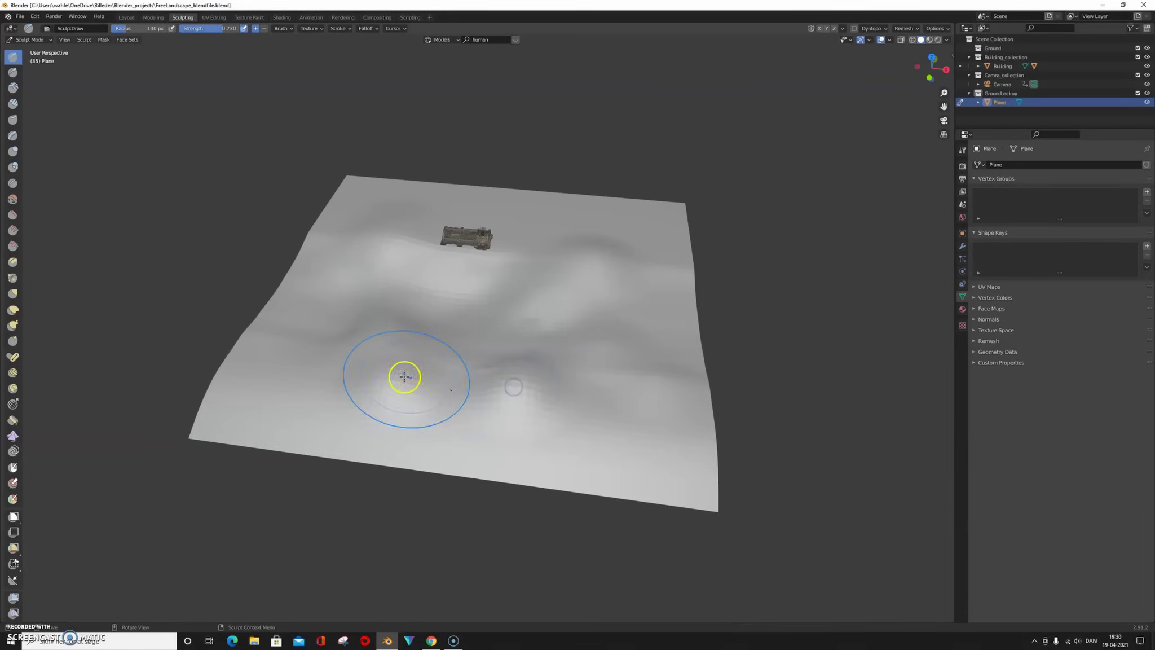
Return to Object Mode, select the ground plane, and view it through the scene camera.
{"action": "left_click", "coordinate": [29, 40]}
{"action": "left_click", "coordinate": [34, 52]}
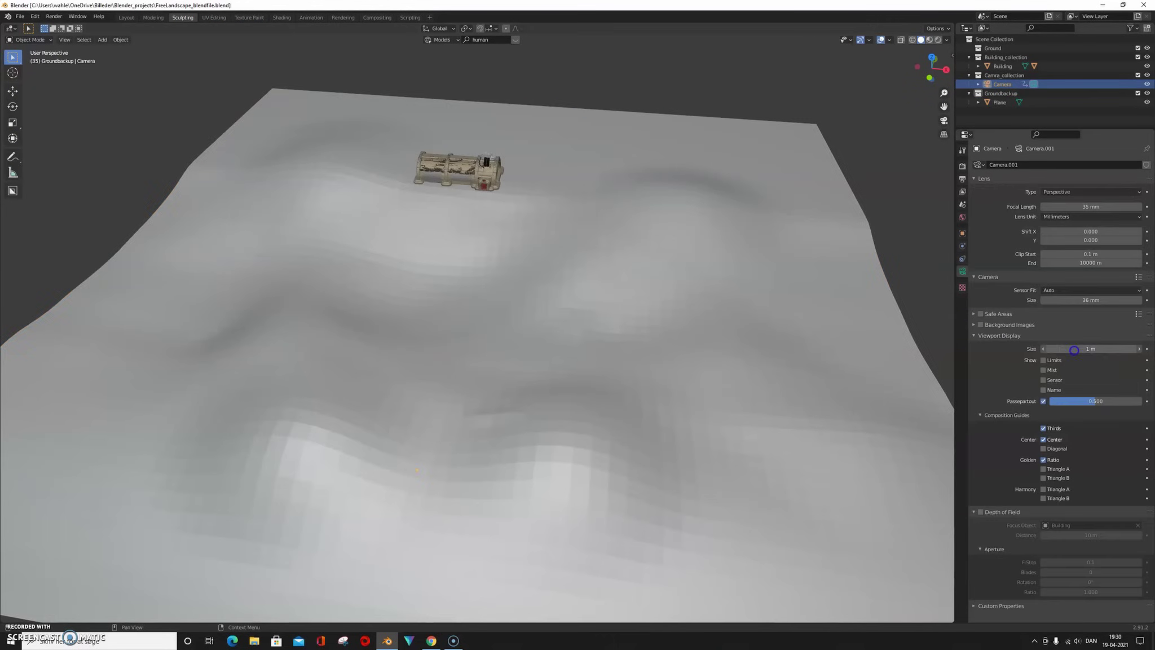
{"action": "left_click", "coordinate": [737, 381]}
{"action": "right_click", "coordinate": [734, 380]}
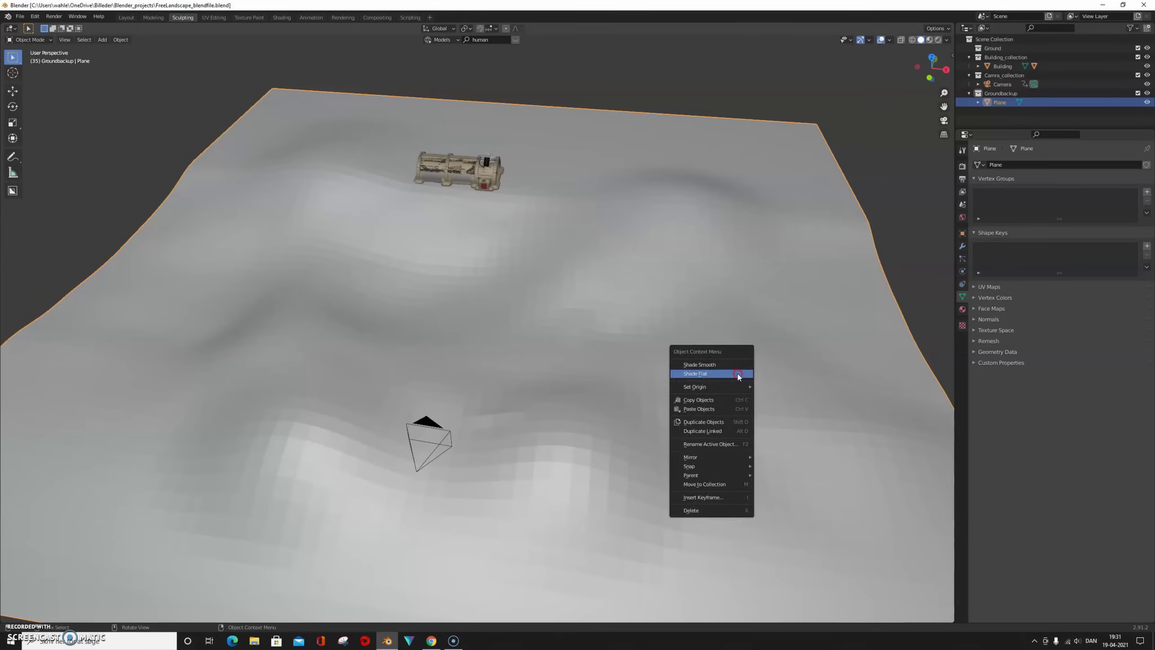
{"action": "key", "text": "KP_0"}
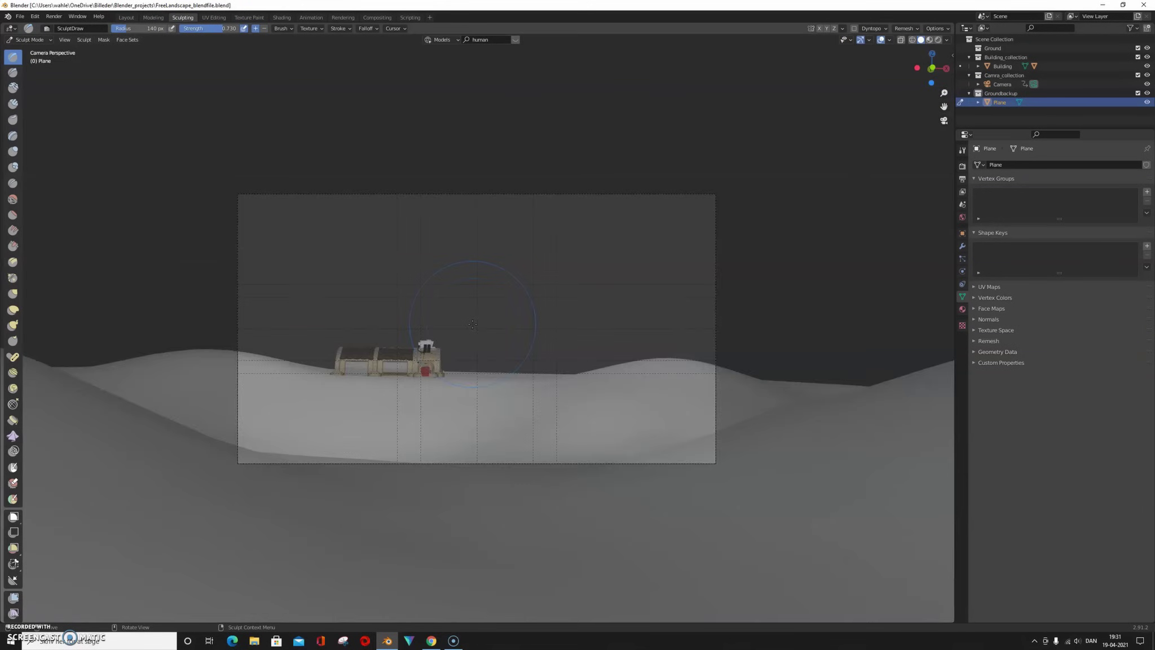
{"action": "key", "text": "KP_0"}
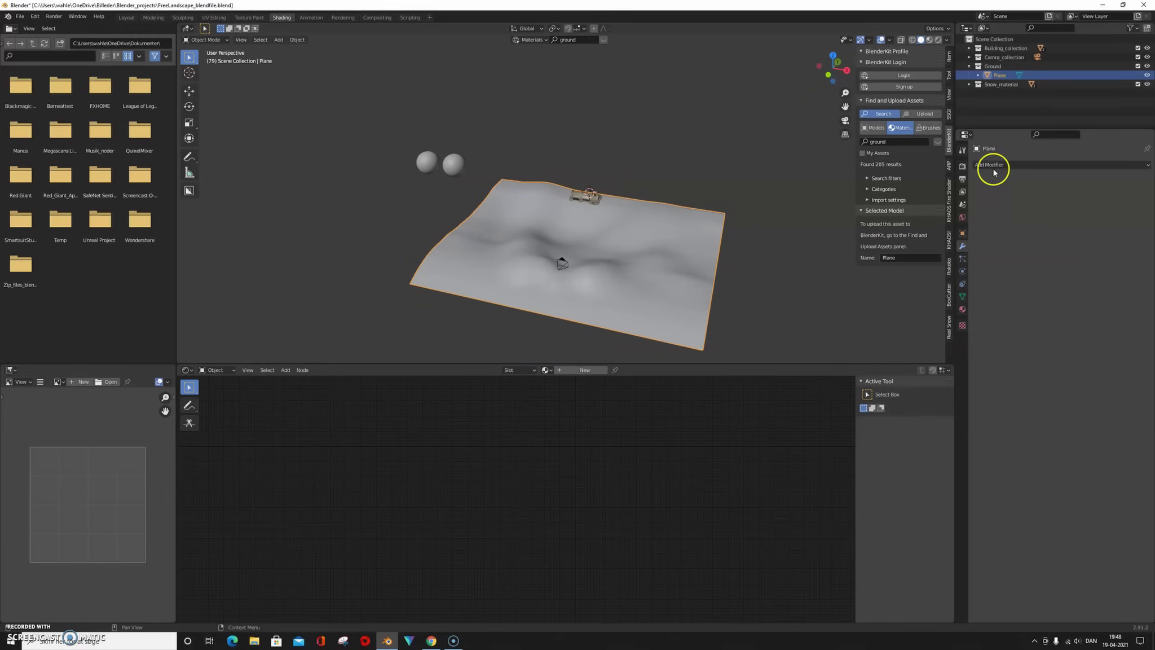
Add a Subdivision Surface modifier to the plane with render level 4 and viewport level 3.
{"action": "left_click", "coordinate": [994, 165]}
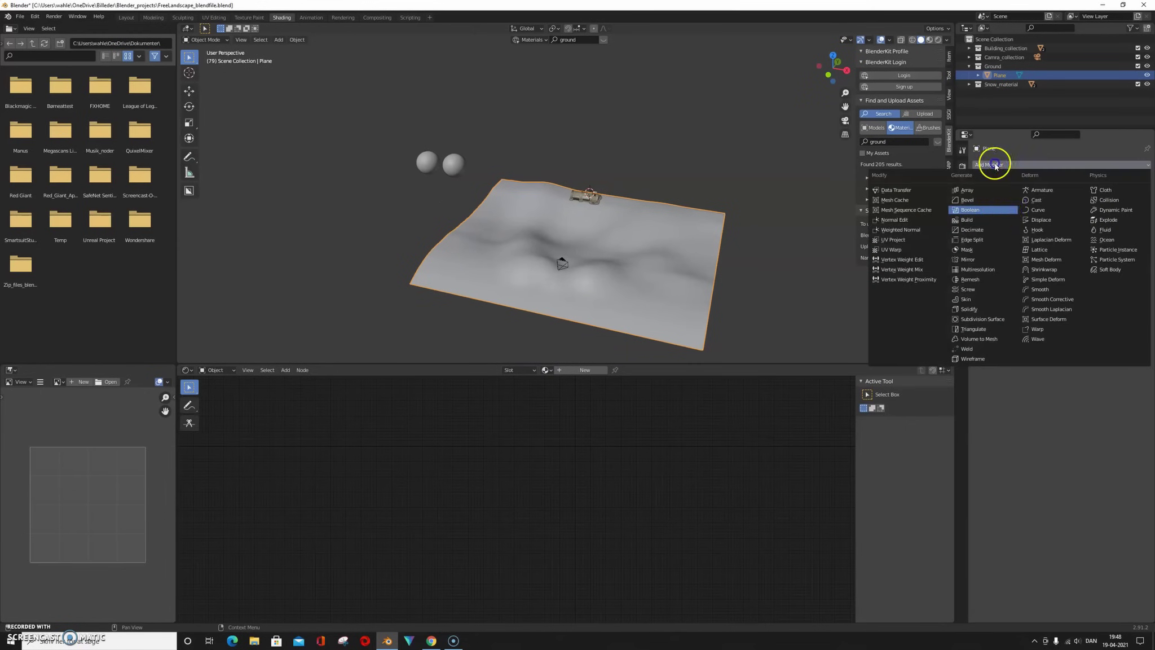
{"action": "left_click", "coordinate": [979, 318]}
{"action": "left_click", "coordinate": [1145, 213]}
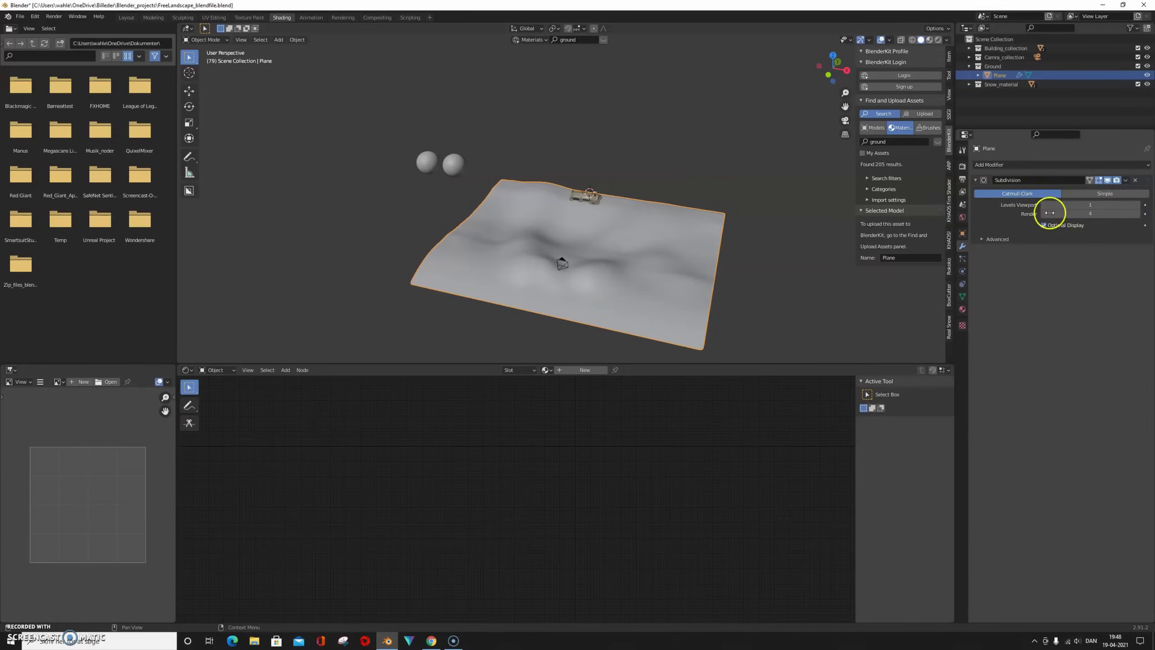
{"action": "left_click", "coordinate": [799, 270]}
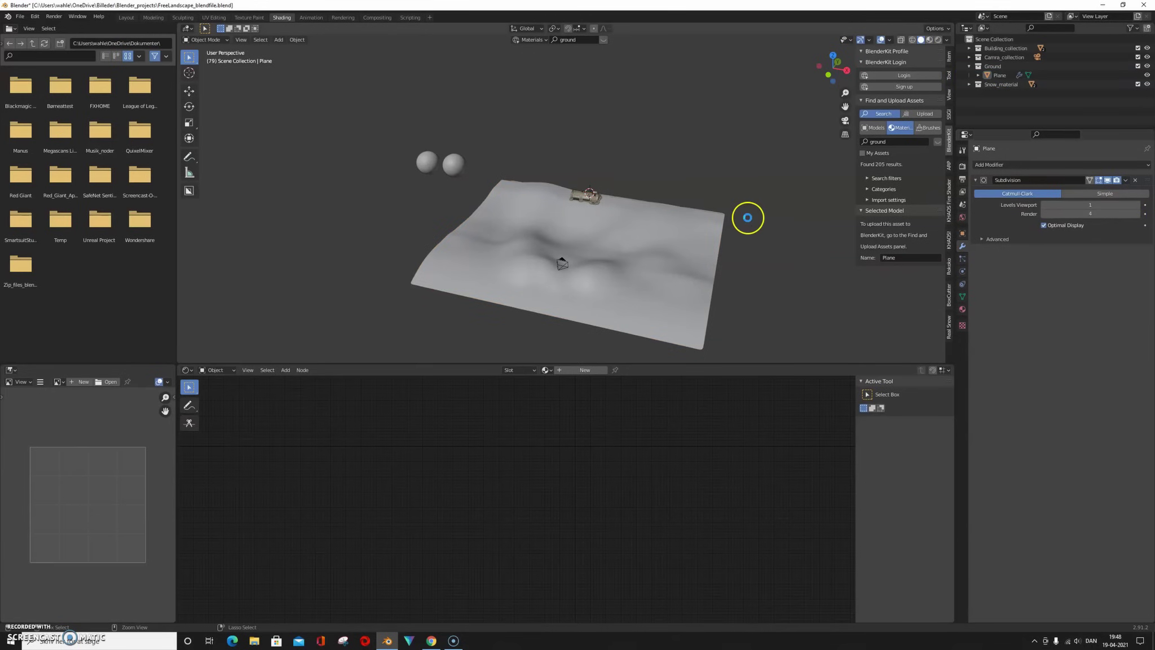
{"action": "left_click", "coordinate": [1144, 205]}
Save the landscape blend file and reselect the ground plane.
{"action": "key", "text": "ctrl+s"}
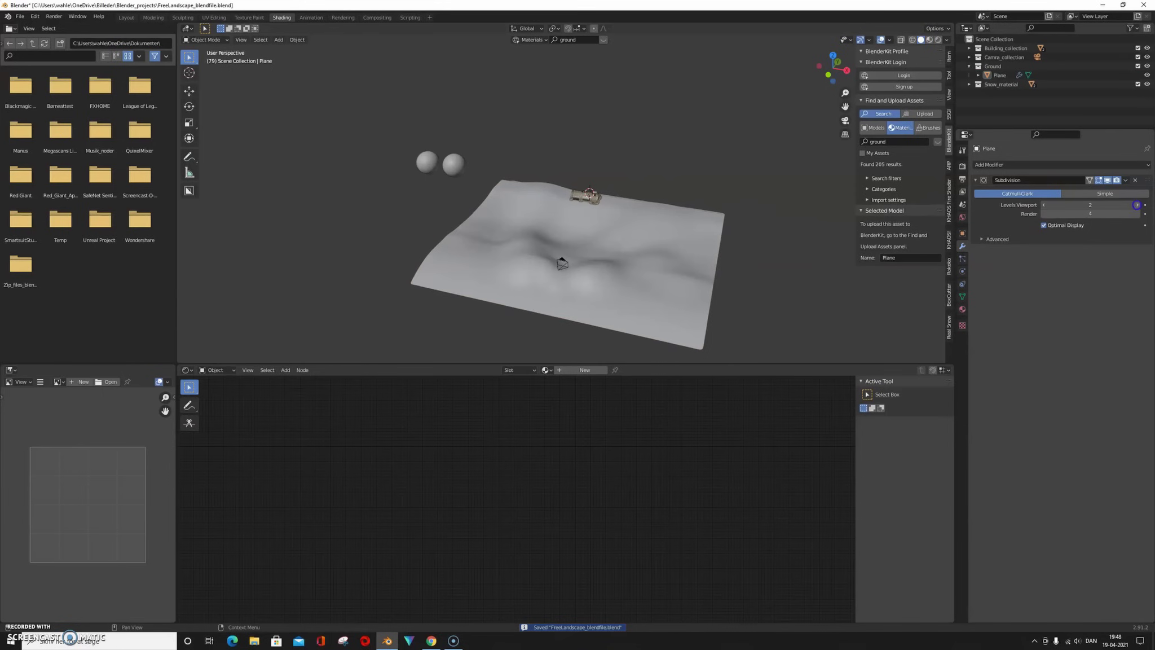
{"action": "middle_click_drag", "start_coordinate": [780, 299], "coordinate": [724, 279]}
{"action": "left_click", "coordinate": [725, 278]}
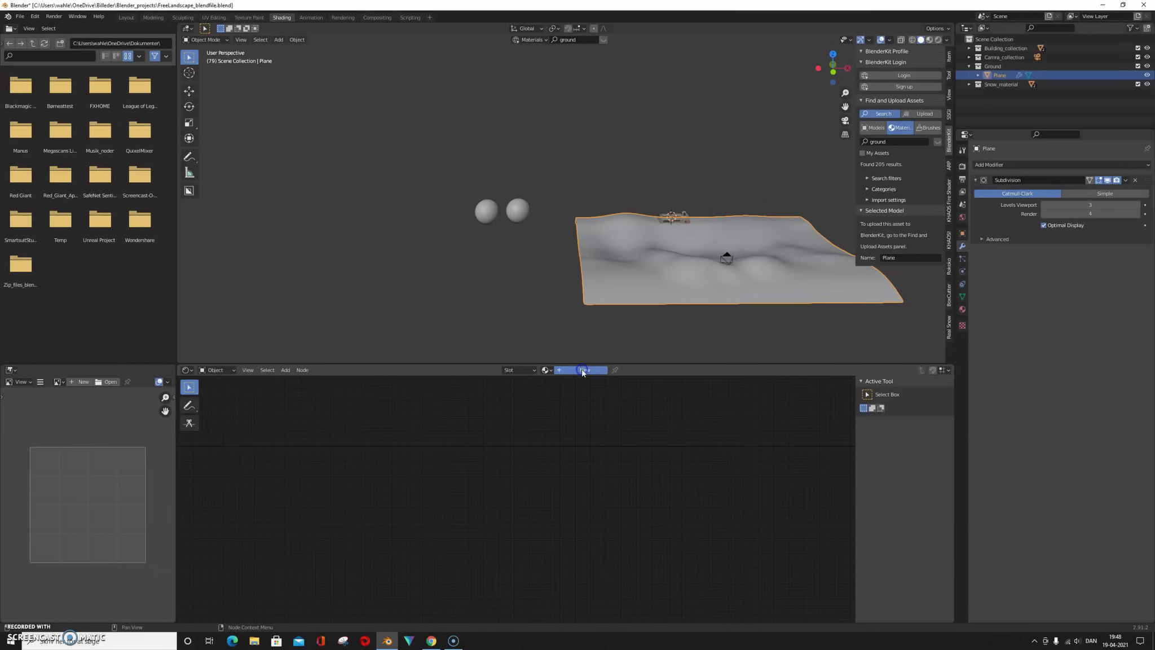
Create a new material for the plane, delete its default nodes, and switch to rendered shading.
{"action": "left_click", "coordinate": [582, 372]}
{"action": "mouse_move", "coordinate": [688, 398]}
{"action": "left_mouse_down"}
{"action": "mouse_move", "coordinate": [545, 427]}
{"action": "mouse_move", "coordinate": [530, 458]}
{"action": "left_mouse_up"}
{"action": "key", "text": "x"}
{"action": "key", "text": "z"}
{"action": "left_click", "coordinate": [807, 106]}
Select the rock sphere and box-select all of its Rock_ground material nodes.
{"action": "mouse_move", "coordinate": [526, 185]}
{"action": "middle_mouse_down"}
{"action": "mouse_move", "coordinate": [497, 198]}
{"action": "mouse_move", "coordinate": [735, 148]}
{"action": "middle_mouse_up"}
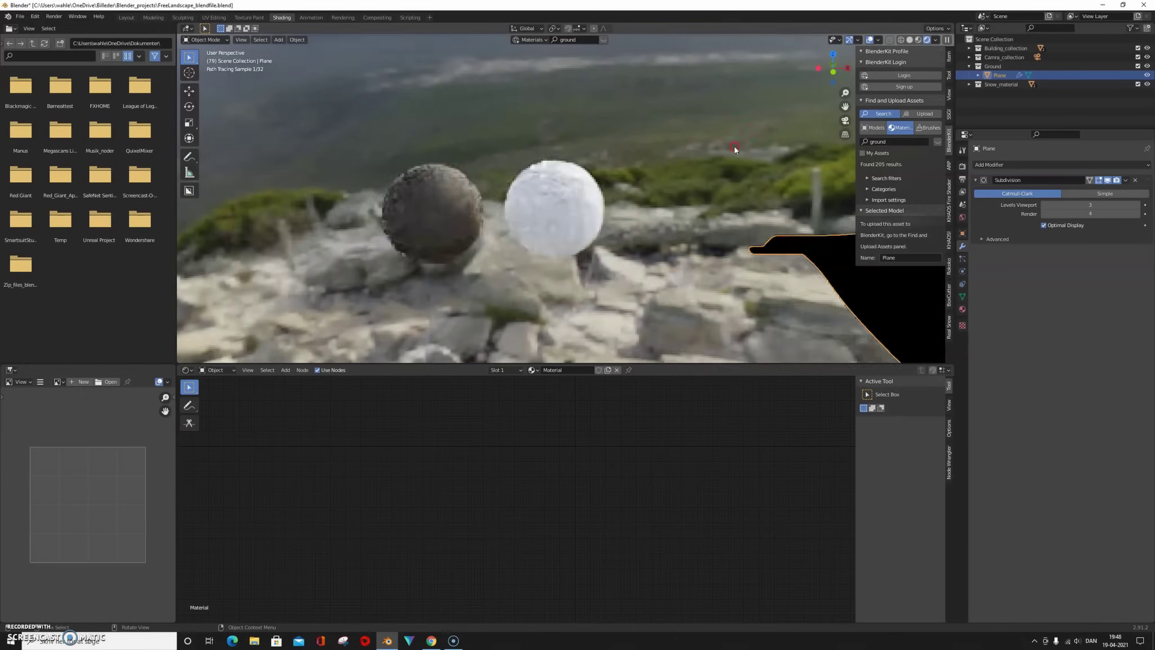
{"action": "scroll", "coordinate": [593, 155], "scroll_direction": "up", "scroll_amount": 2}
{"action": "left_click", "coordinate": [531, 230]}
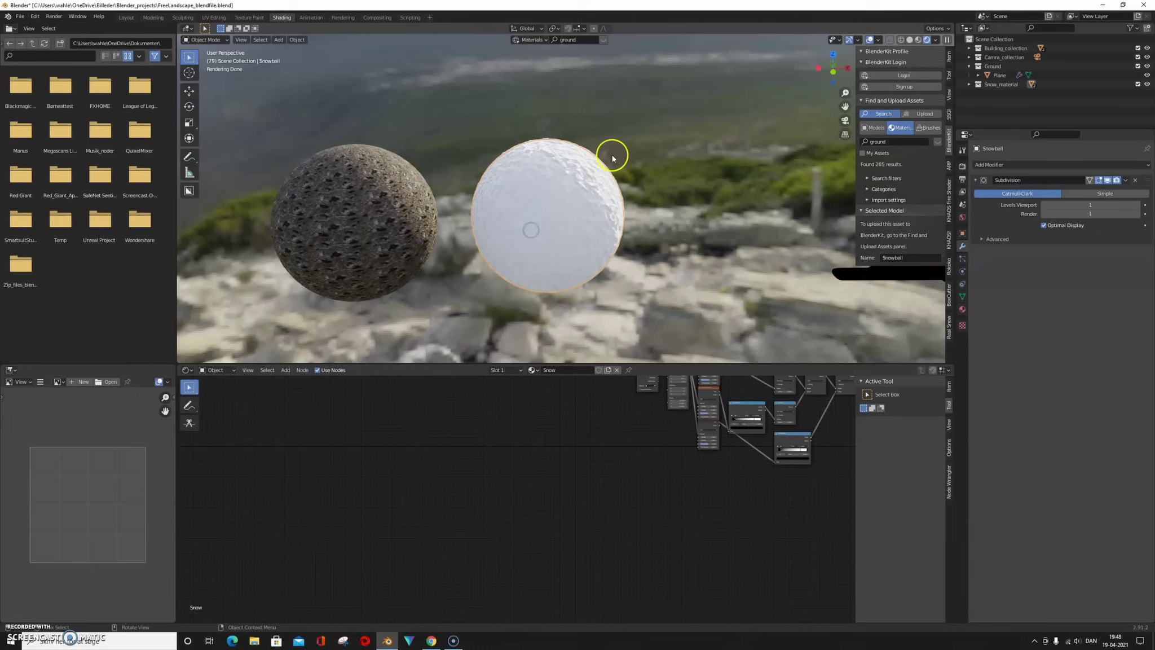
{"action": "middle_click_drag", "start_coordinate": [623, 375], "coordinate": [302, 587]}
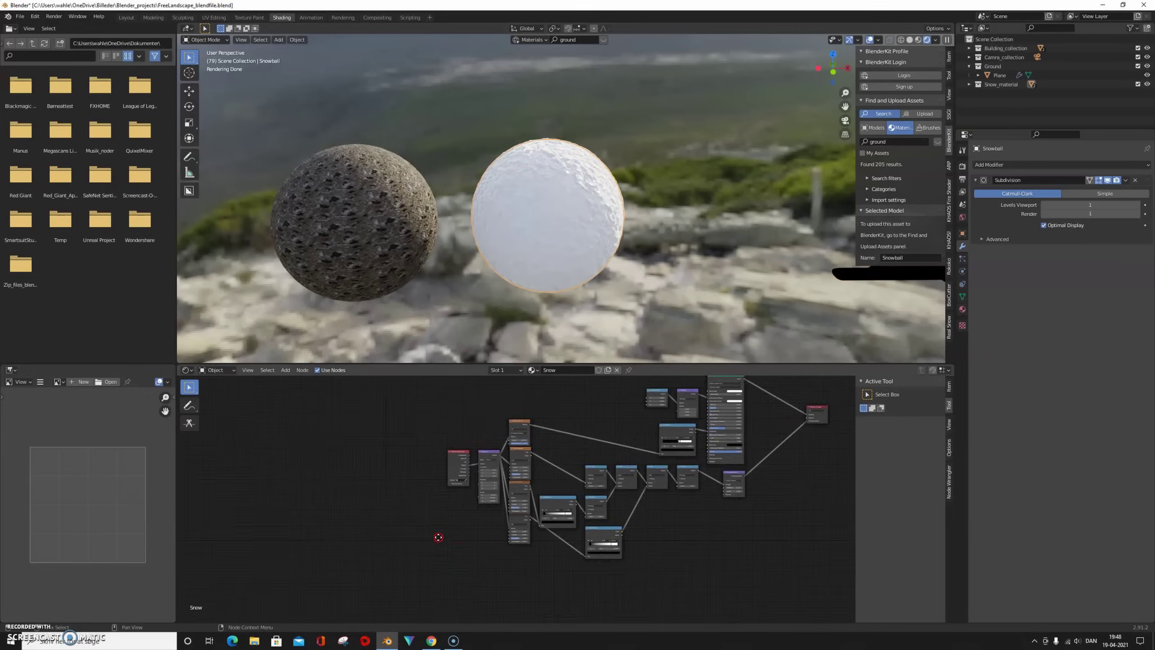
{"action": "left_click", "coordinate": [364, 275]}
{"action": "mouse_move", "coordinate": [471, 425]}
{"action": "middle_mouse_down"}
{"action": "mouse_move", "coordinate": [611, 443]}
{"action": "mouse_move", "coordinate": [596, 392]}
{"action": "middle_mouse_up"}
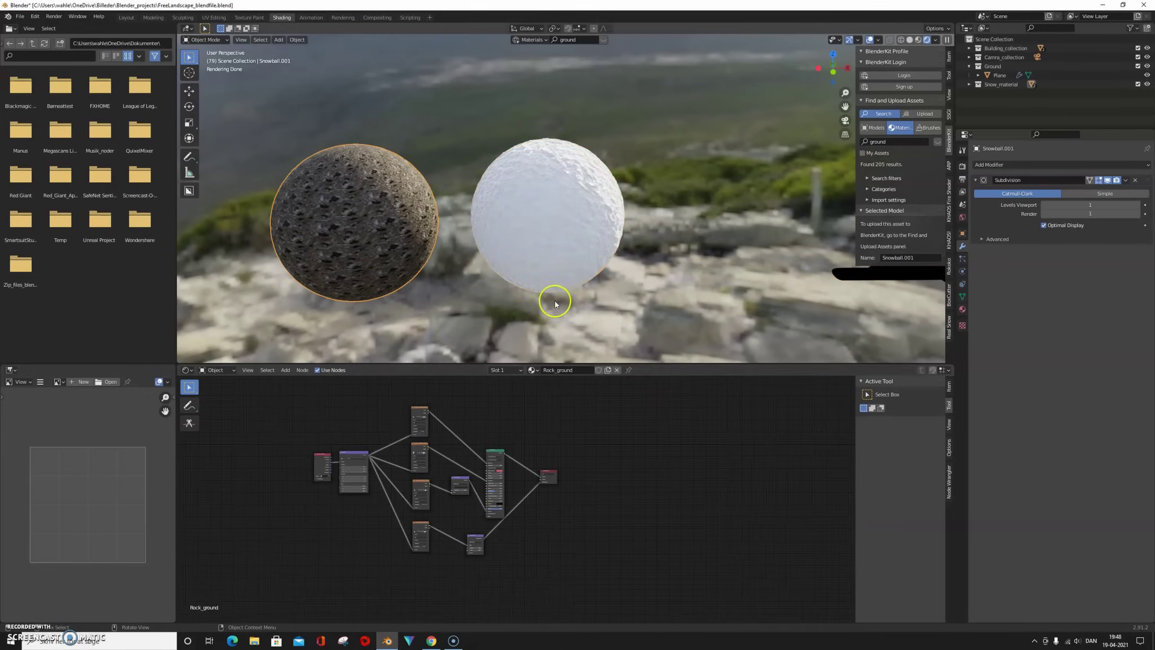
{"action": "scroll", "coordinate": [555, 305], "scroll_direction": "down", "scroll_amount": 3}
{"action": "scroll", "coordinate": [465, 458], "scroll_direction": "down", "scroll_amount": 1}
{"action": "left_click_drag", "start_coordinate": [595, 414], "coordinate": [341, 560]}
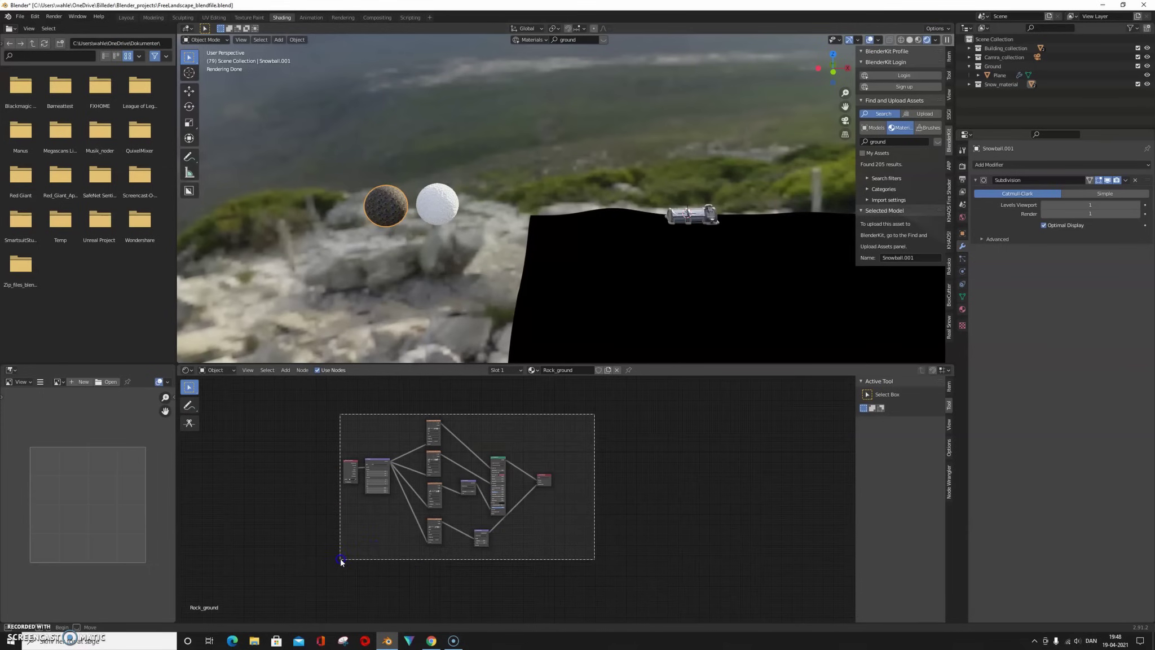
{"action": "left_click", "coordinate": [529, 475]}
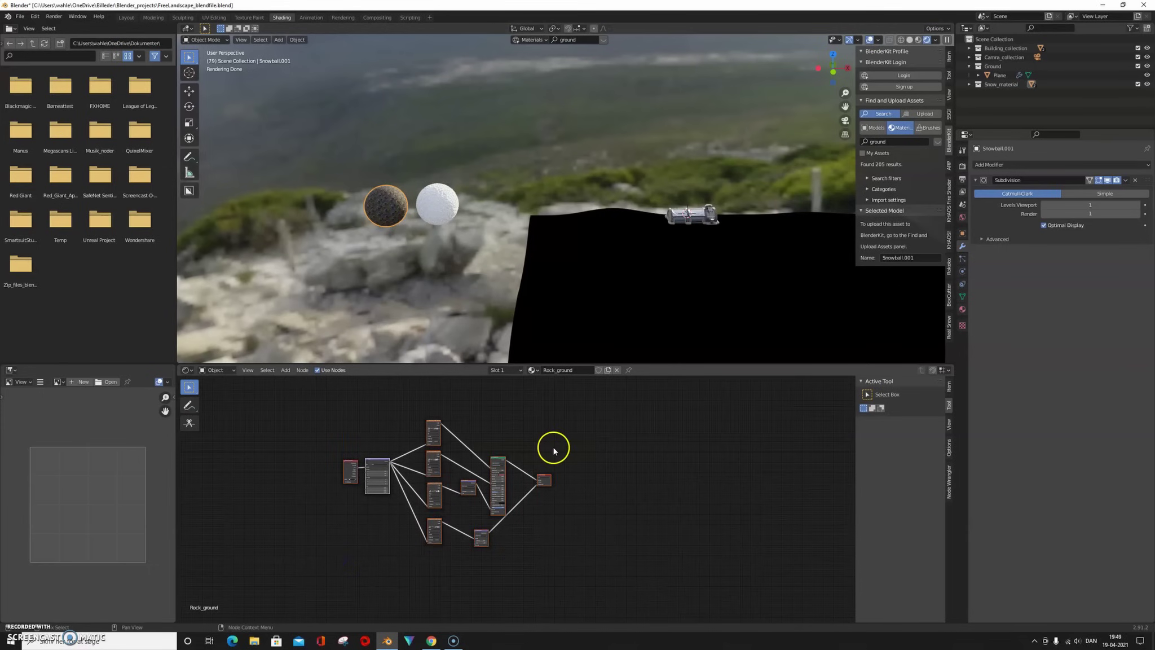
Paste the Rock_ground nodes into the ground plane's material.
{"action": "left_click", "coordinate": [590, 313]}
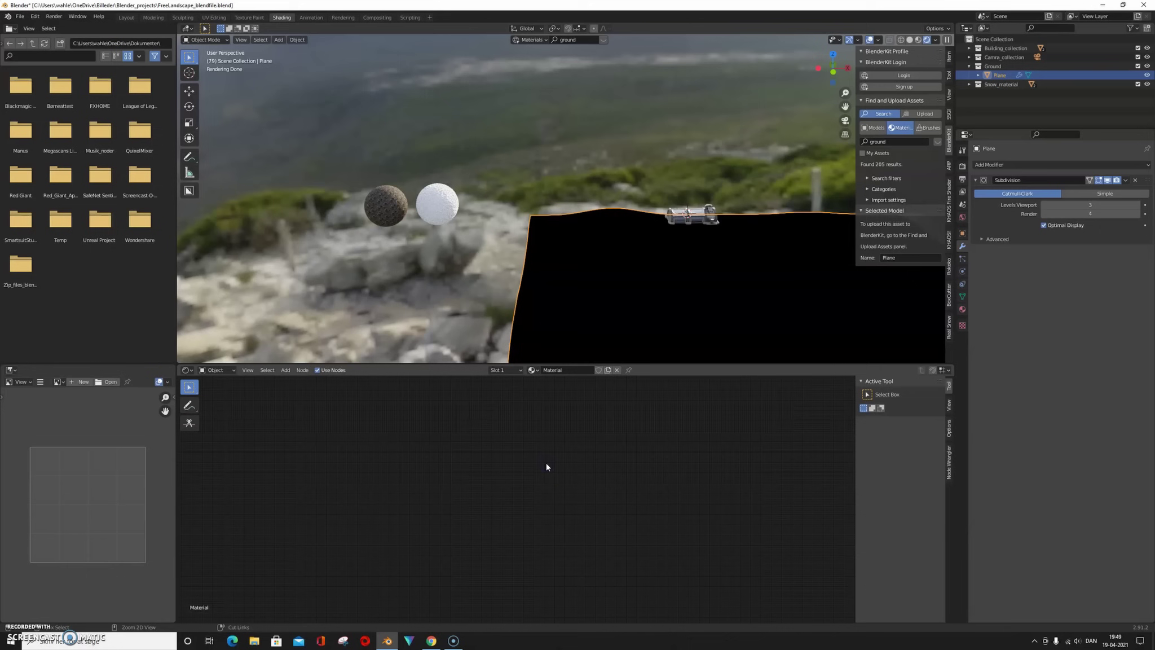
{"action": "key", "text": "ctrl+v"}
{"action": "left_click", "coordinate": [539, 304]}
Set the ground material's displacement method to Displacement and Bump.
{"action": "scroll", "coordinate": [507, 258], "scroll_direction": "up", "scroll_amount": 5}
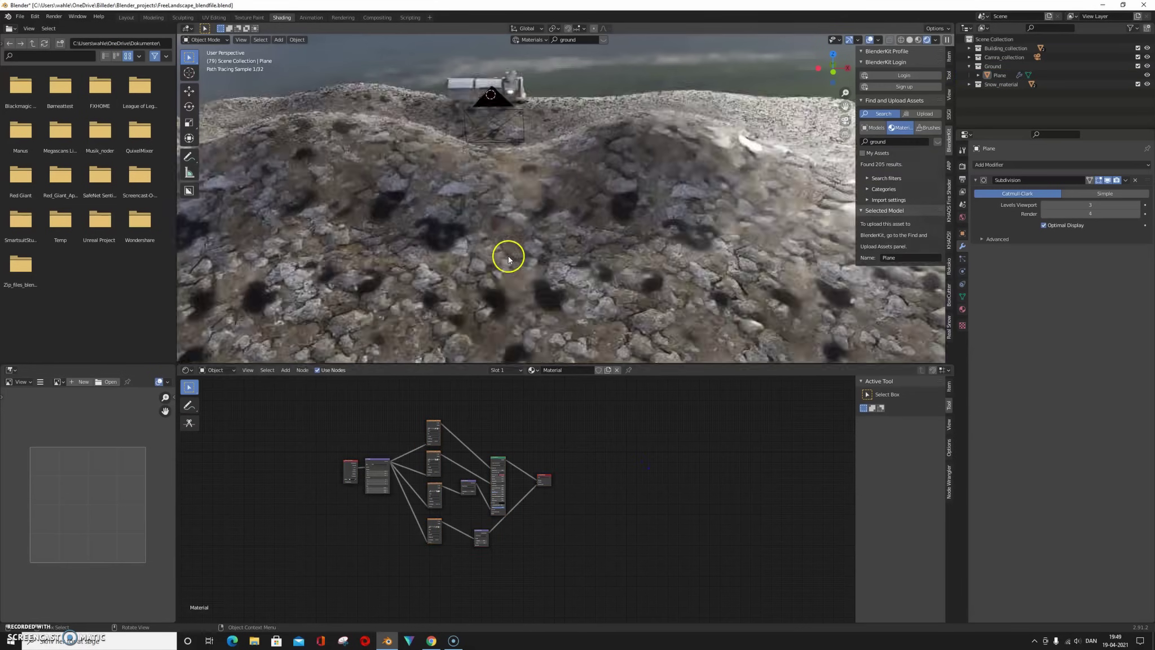
{"action": "scroll", "coordinate": [509, 228], "scroll_direction": "down", "scroll_amount": 3}
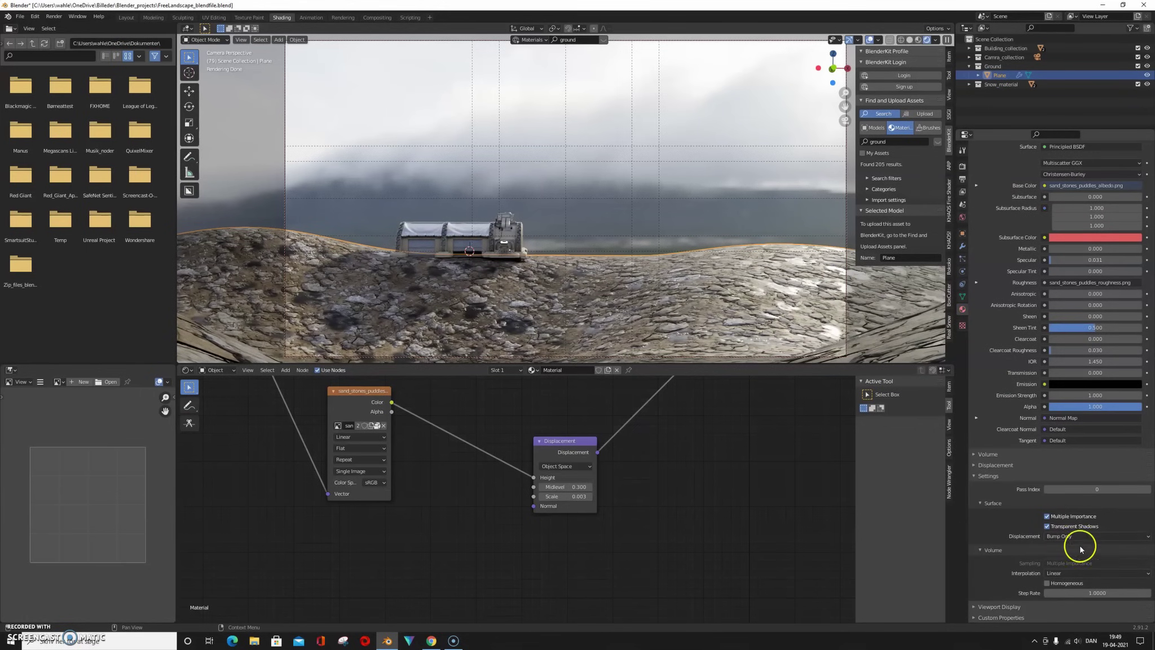
{"action": "left_click", "coordinate": [1061, 537]}
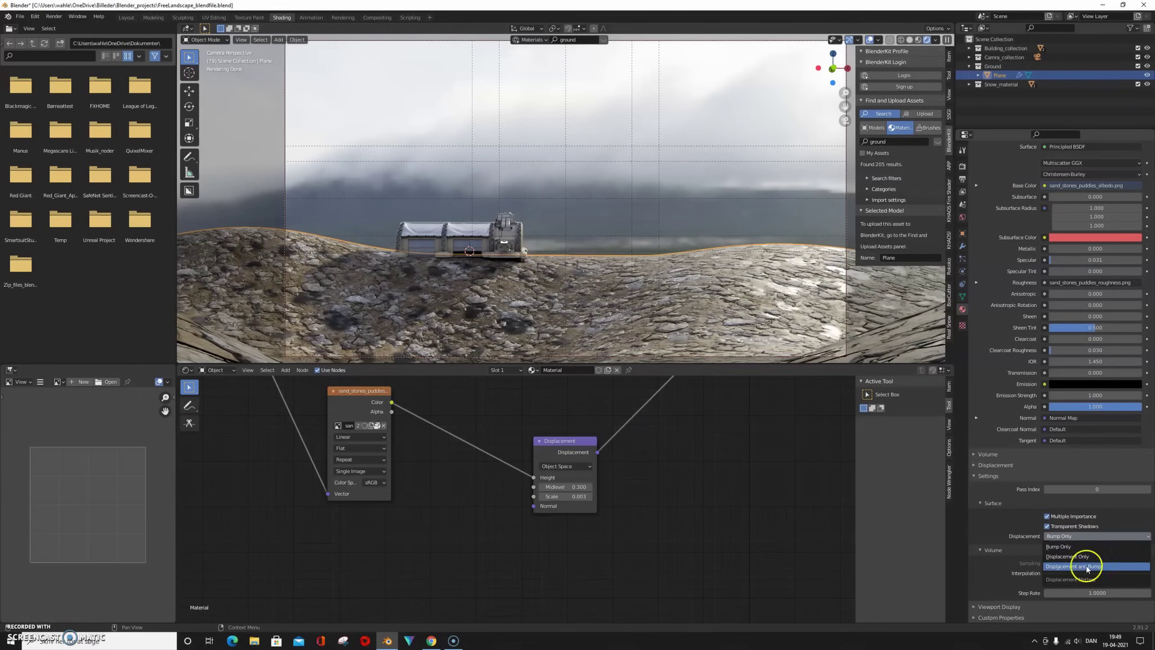
{"action": "left_click", "coordinate": [1087, 566]}
{"action": "left_click", "coordinate": [640, 185]}
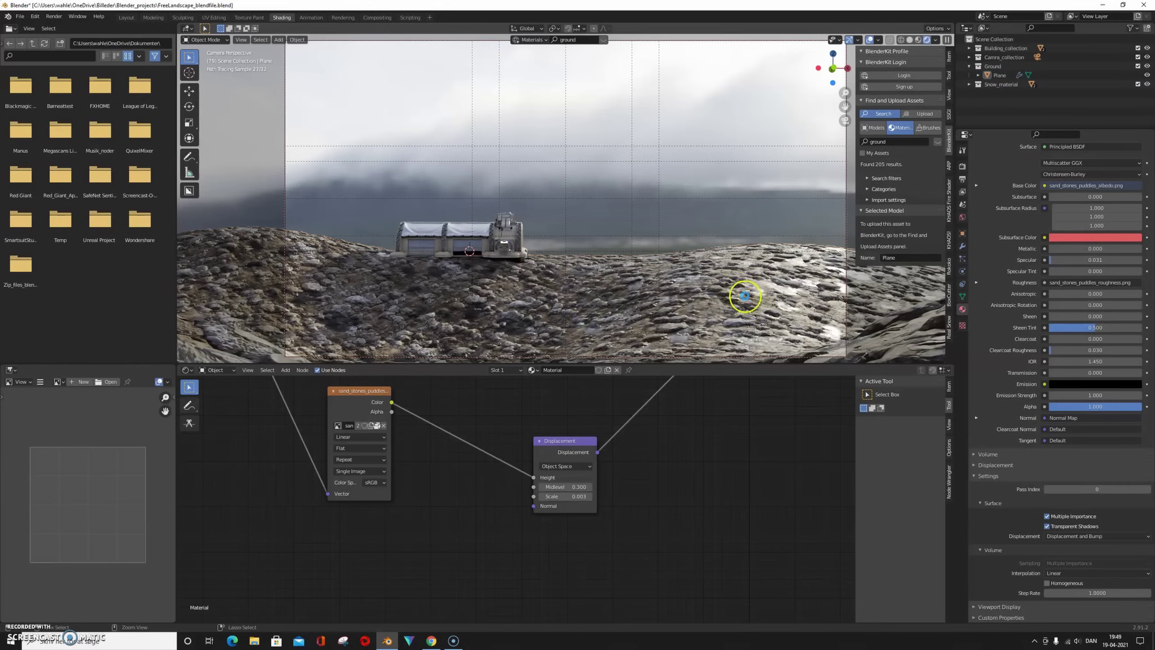
Wrap all the ground material nodes in a frame and rename its label.
{"action": "key", "text": "Home"}
{"action": "left_click_drag", "start_coordinate": [571, 395], "coordinate": [353, 562]}
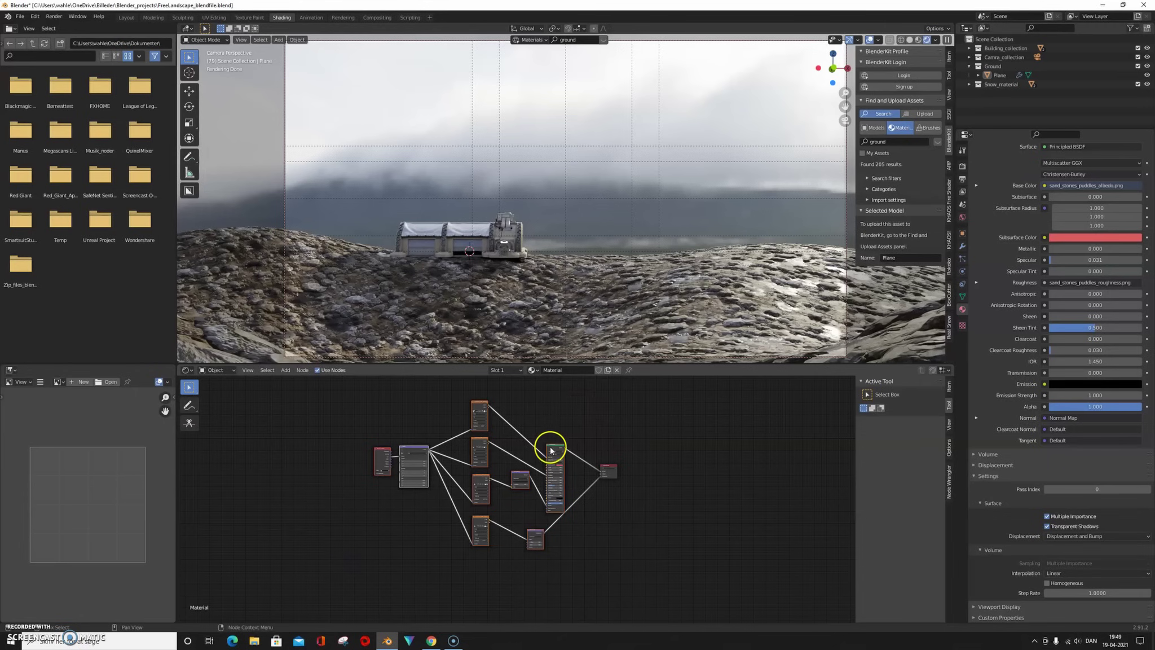
{"action": "key", "text": "ctrl+j"}
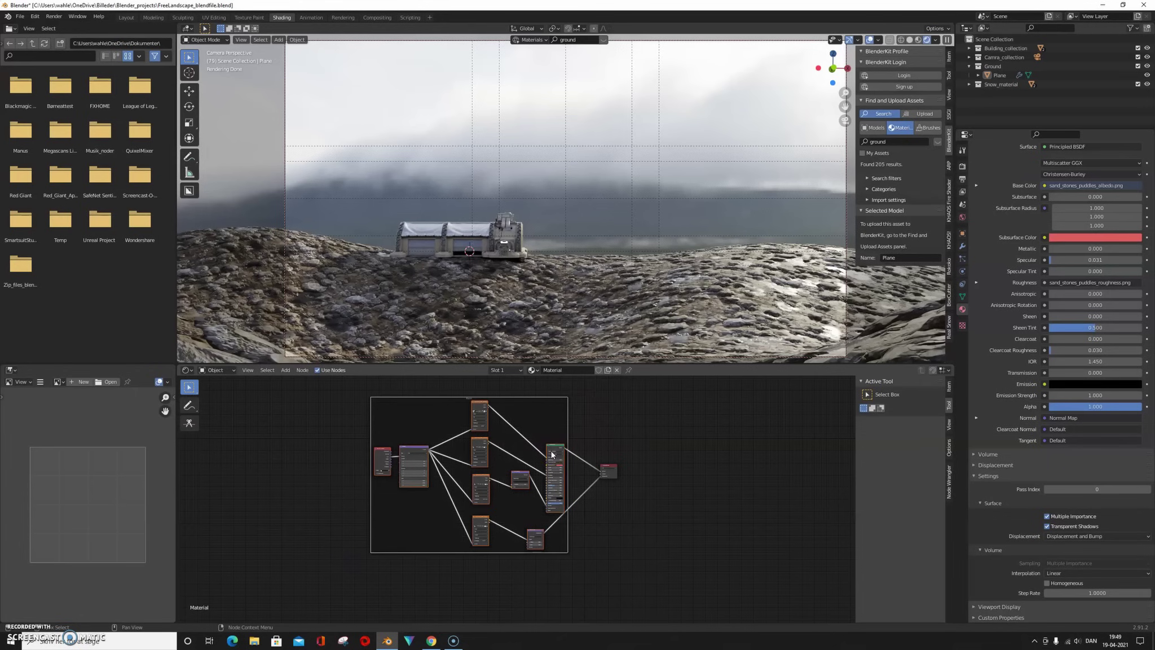
{"action": "right_click", "coordinate": [450, 433]}
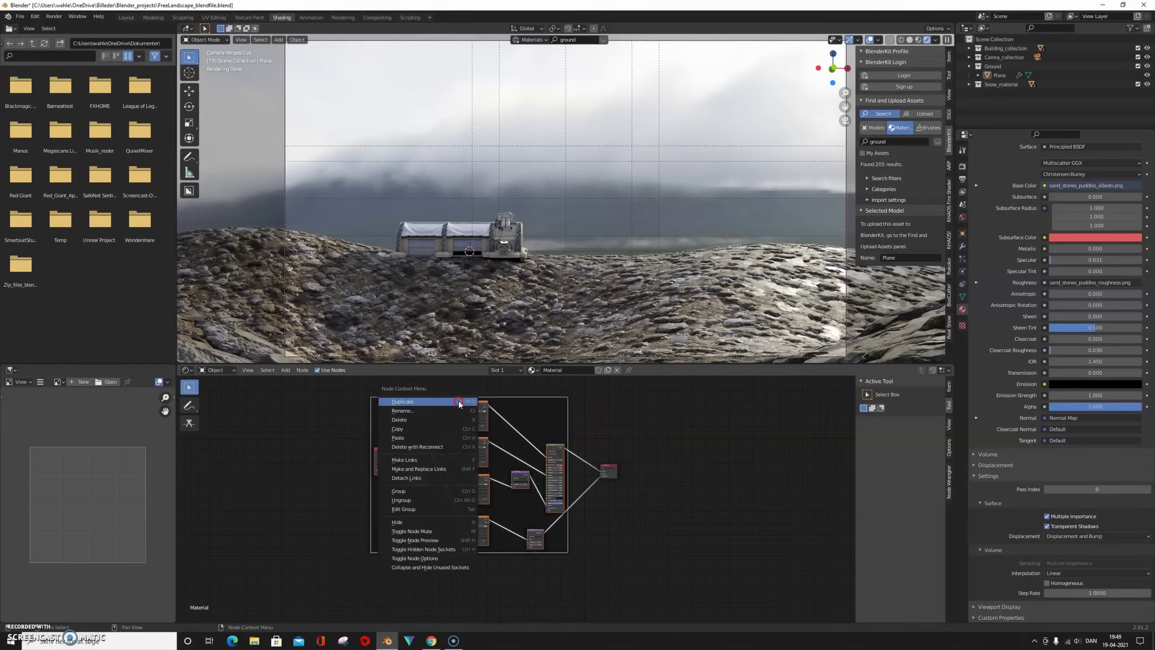
{"action": "left_click", "coordinate": [412, 420]}
{"action": "key", "text": "Return"}
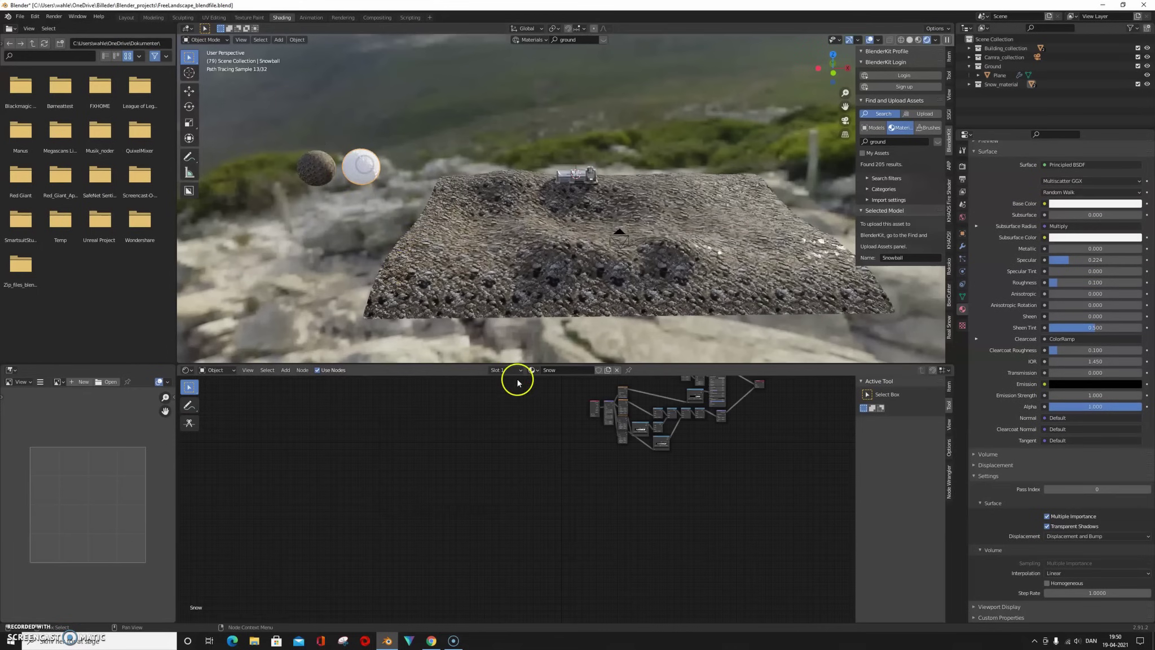
Select the snowball's Snow nodes, then the ground plane, and switch to Material Preview.
{"action": "key", "text": "Home"}
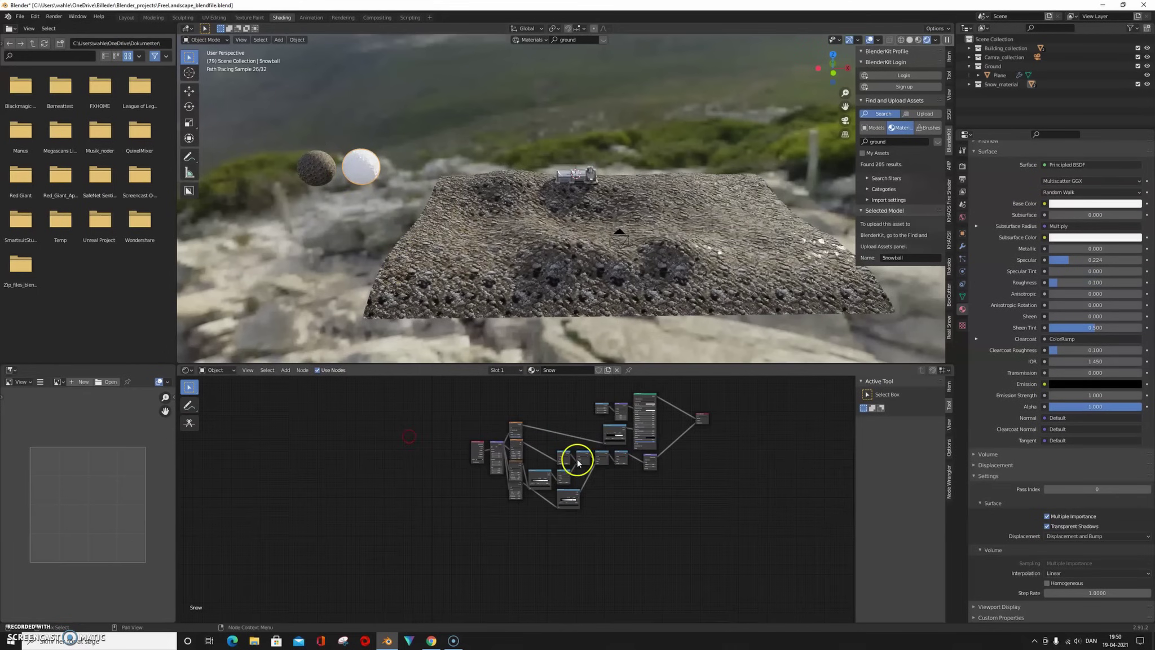
{"action": "left_click_drag", "start_coordinate": [671, 387], "coordinate": [410, 499]}
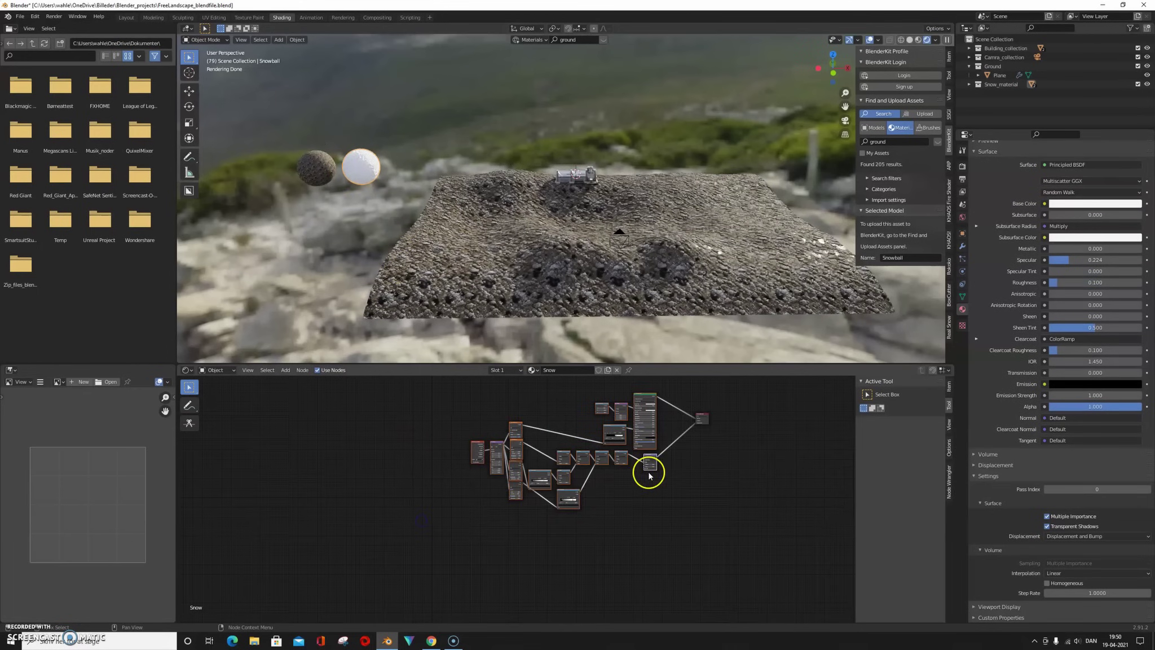
{"action": "left_click", "coordinate": [615, 302]}
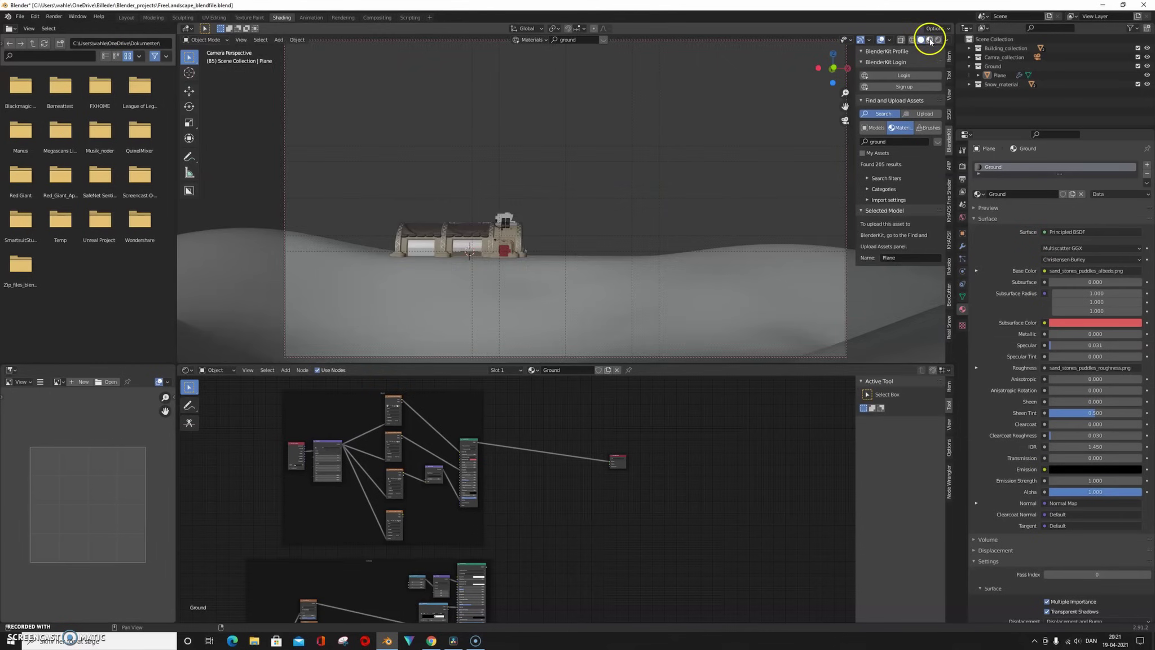
{"action": "left_click", "coordinate": [929, 40]}
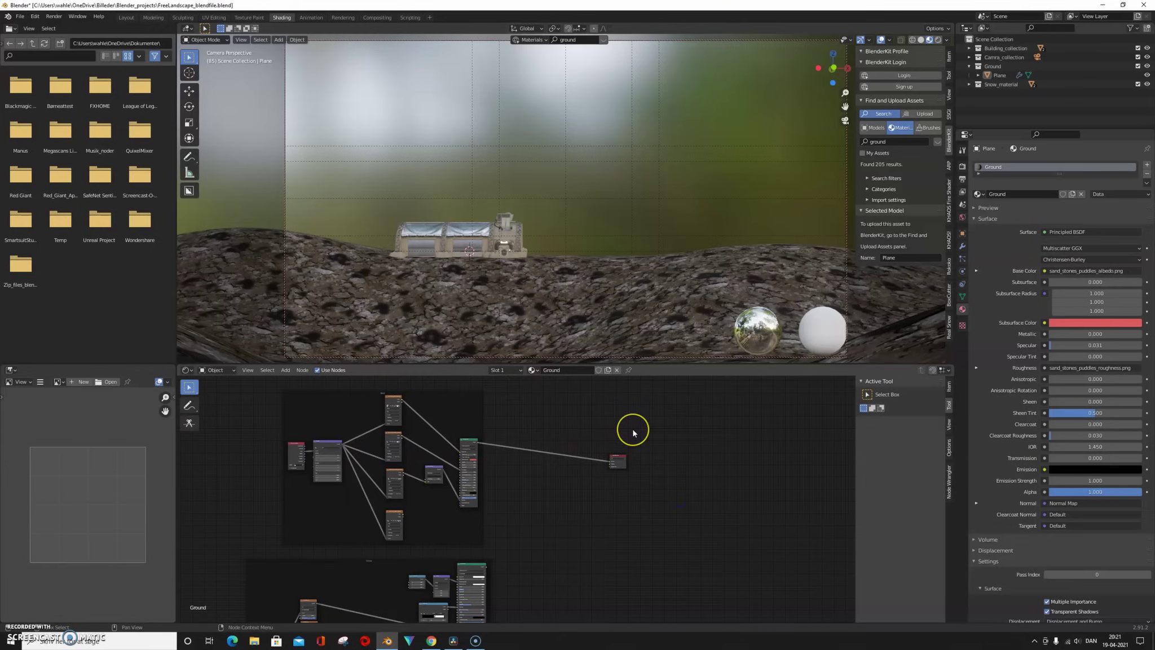
Insert a Mix Shader on the output link, connect the snow shader, and set Fac to 0.
{"action": "key", "text": "shift+a"}
{"action": "type", "text": "mix"}
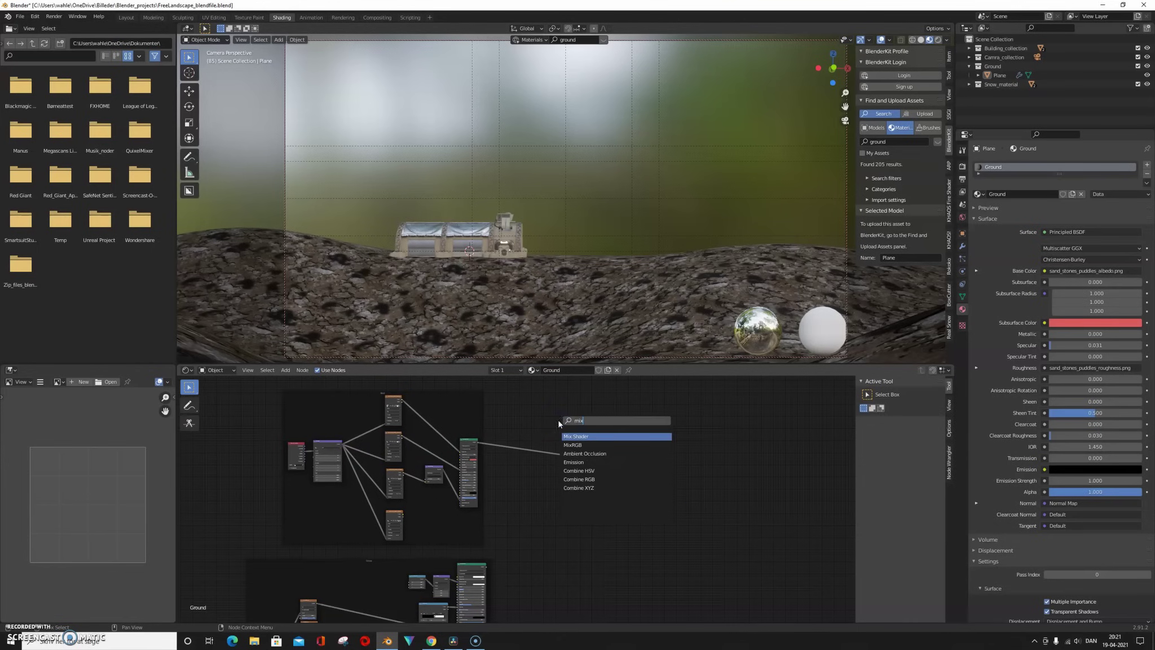
{"action": "key", "text": "Return"}
{"action": "left_click", "coordinate": [550, 460]}
{"action": "left_click_drag", "start_coordinate": [486, 565], "coordinate": [565, 466]}
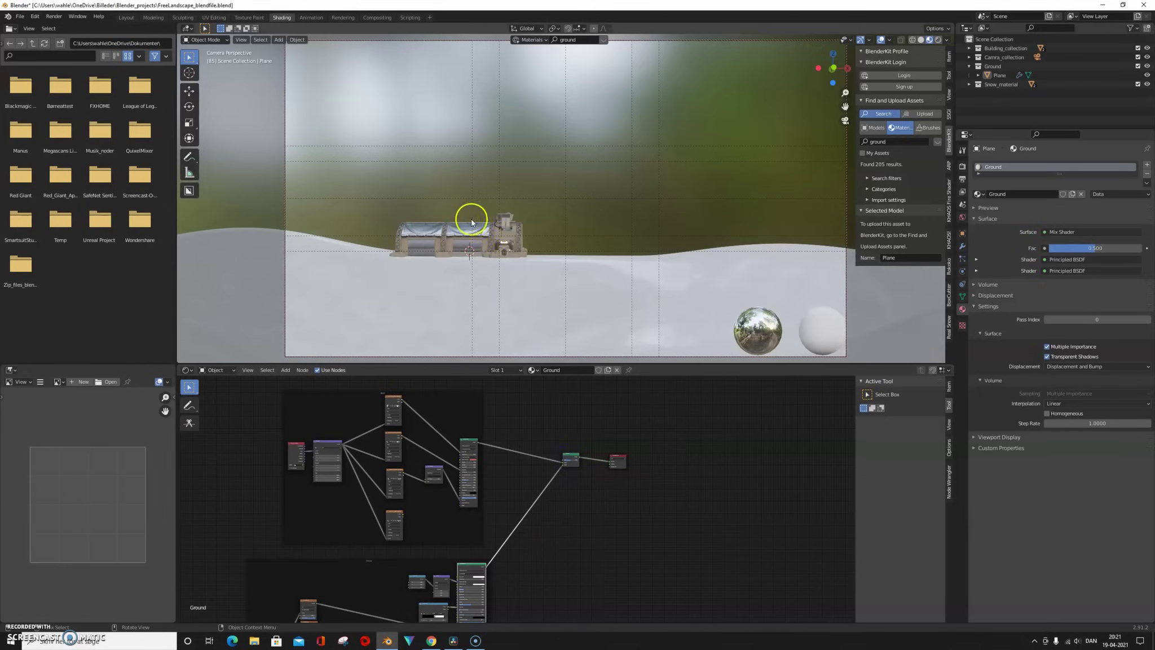
{"action": "mouse_move", "coordinate": [550, 256]}
{"action": "middle_mouse_down"}
{"action": "mouse_move", "coordinate": [563, 268]}
{"action": "mouse_move", "coordinate": [547, 226]}
{"action": "mouse_move", "coordinate": [600, 255]}
{"action": "mouse_move", "coordinate": [604, 232]}
{"action": "middle_mouse_up"}
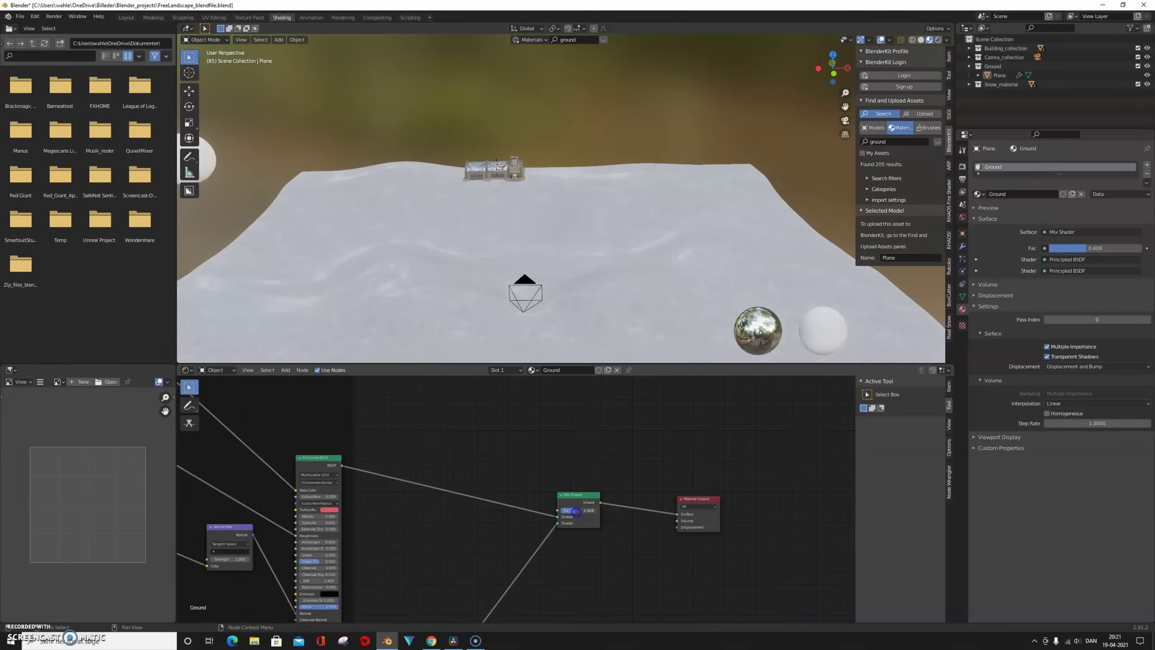
{"action": "mouse_move", "coordinate": [575, 511]}
{"action": "left_mouse_down"}
{"action": "mouse_move", "coordinate": [552, 512]}
{"action": "mouse_move", "coordinate": [593, 514]}
{"action": "mouse_move", "coordinate": [583, 514]}
{"action": "left_mouse_up"}
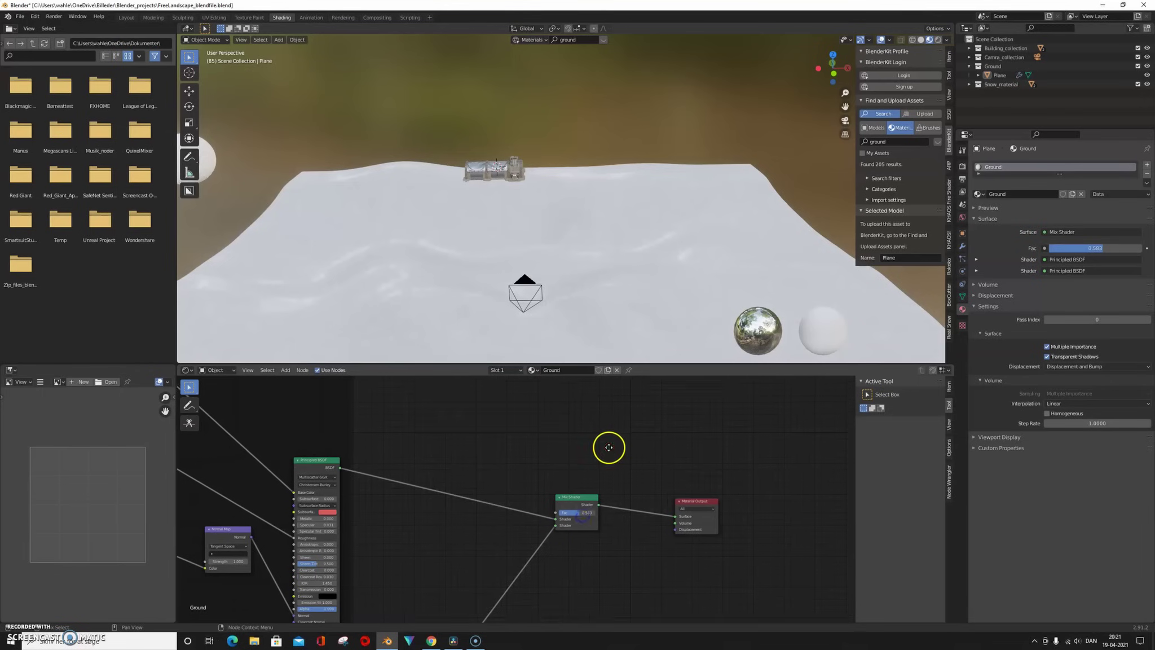
Add a Musgrave Texture and connect its Height to the Mix Shader Fac.
{"action": "middle_click_drag", "start_coordinate": [609, 443], "coordinate": [599, 461]}
{"action": "key", "text": "shift+a"}
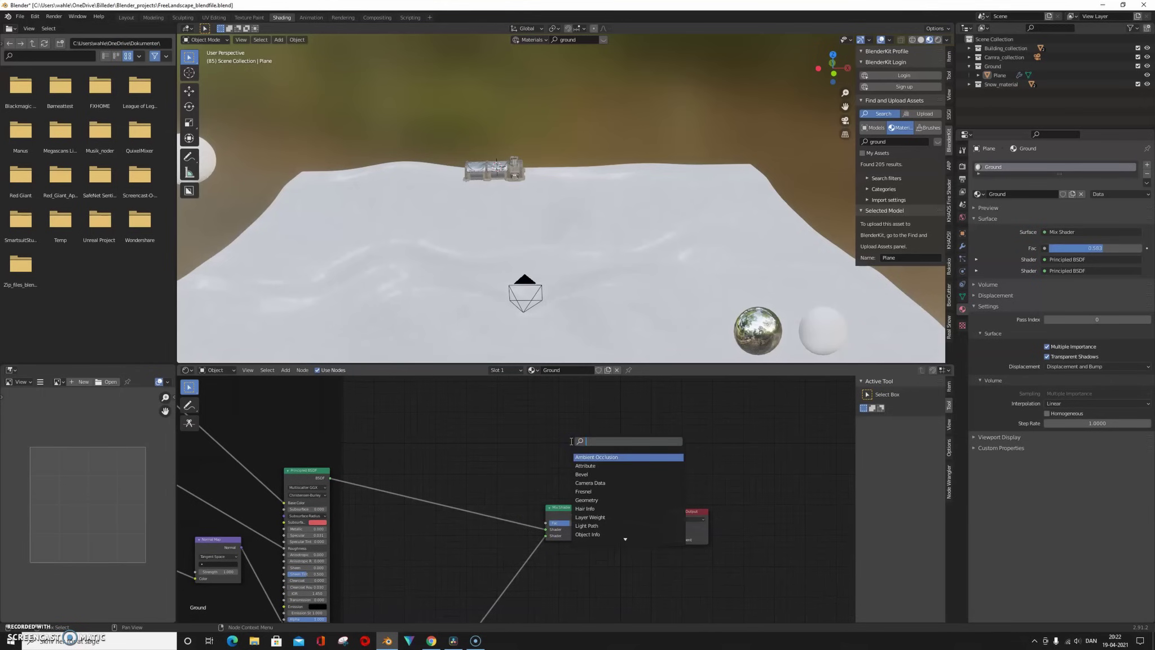
{"action": "type", "text": "musgrave"}
{"action": "key", "text": "Return"}
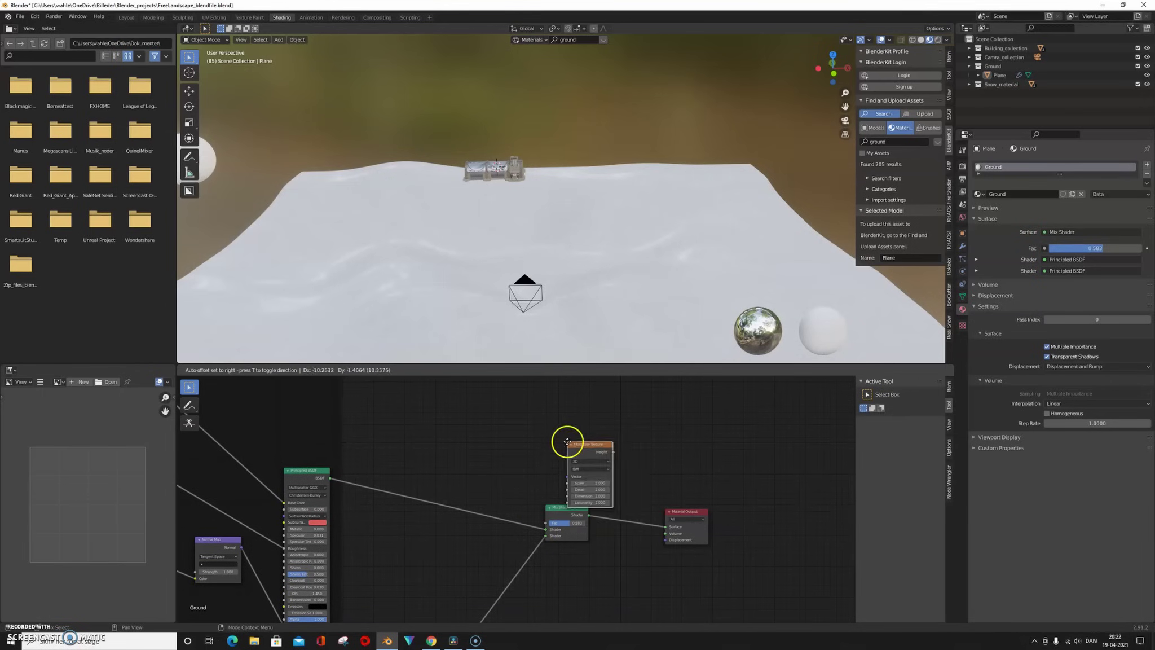
{"action": "left_click", "coordinate": [524, 408]}
{"action": "left_click_drag", "start_coordinate": [570, 420], "coordinate": [545, 524]}
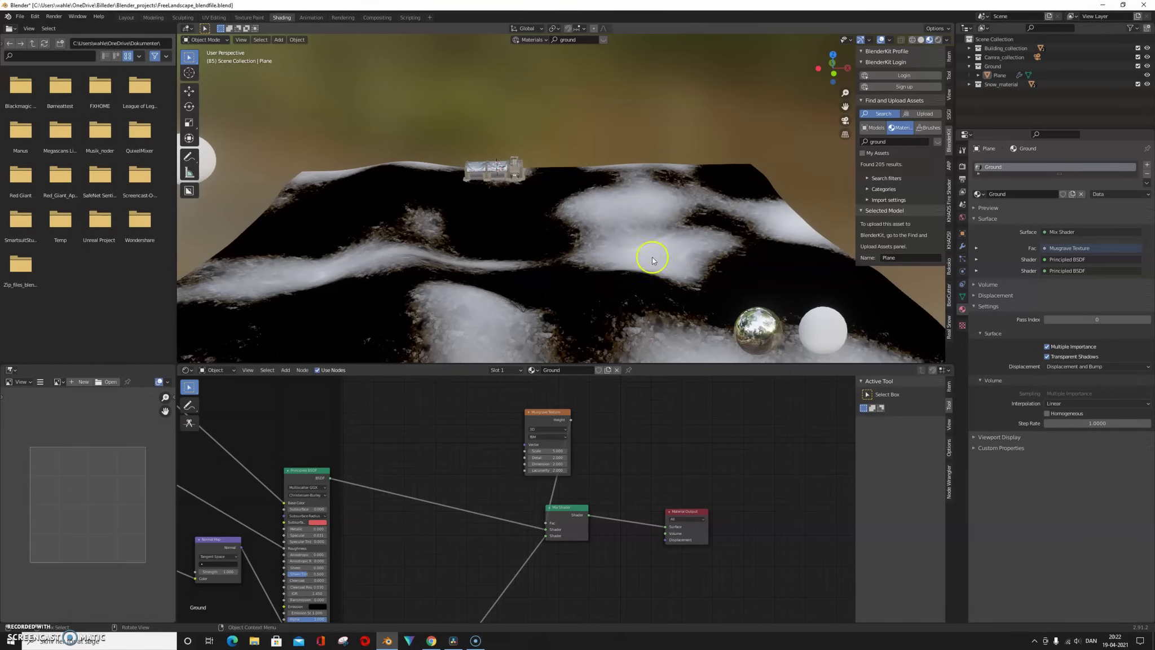
{"action": "key", "text": "shift+a"}
Insert a ColorRamp between Musgrave and Mix Shader and sharpen the snow patch edges.
{"action": "type", "text": "color ramp"}
{"action": "key", "text": "Return"}
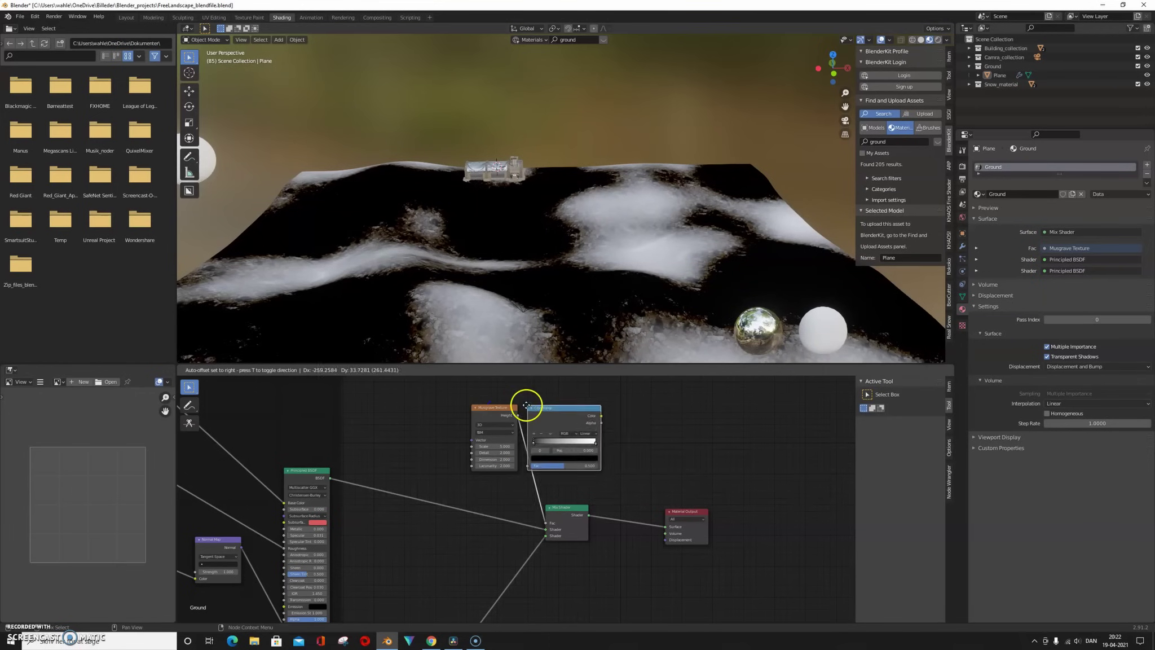
{"action": "left_click", "coordinate": [541, 407]}
{"action": "left_click_drag", "start_coordinate": [611, 443], "coordinate": [497, 453]}
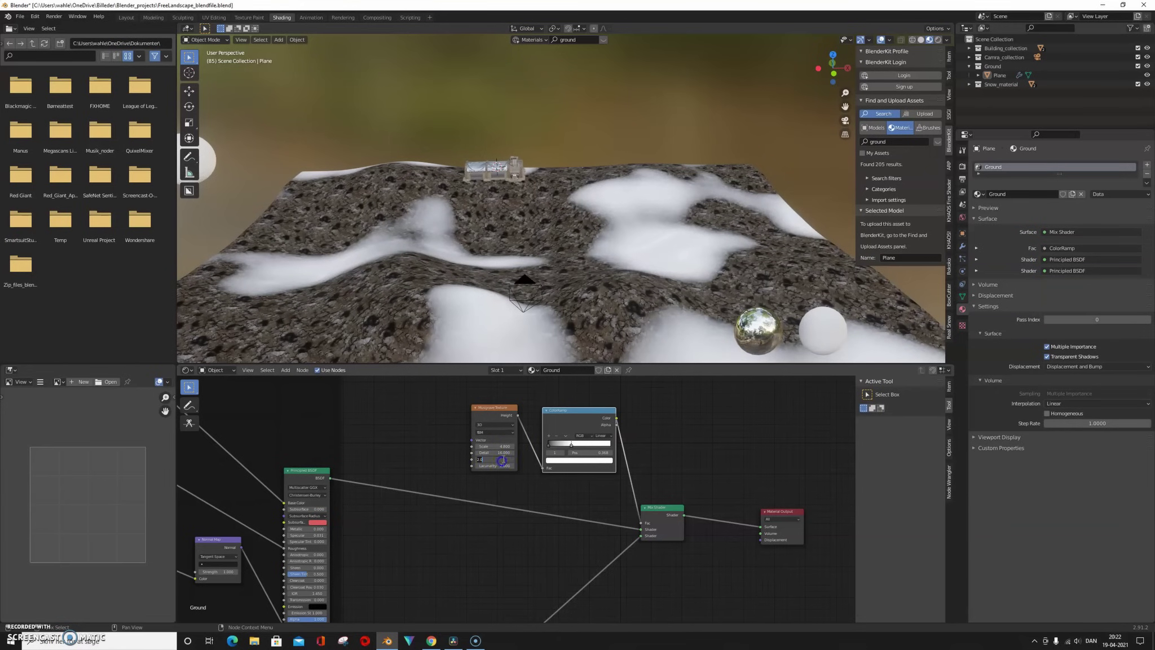
Raise the Musgrave Scale to about 96 and add Texture Coordinate and Mapping with Ctrl+T.
{"action": "key", "text": "Return"}
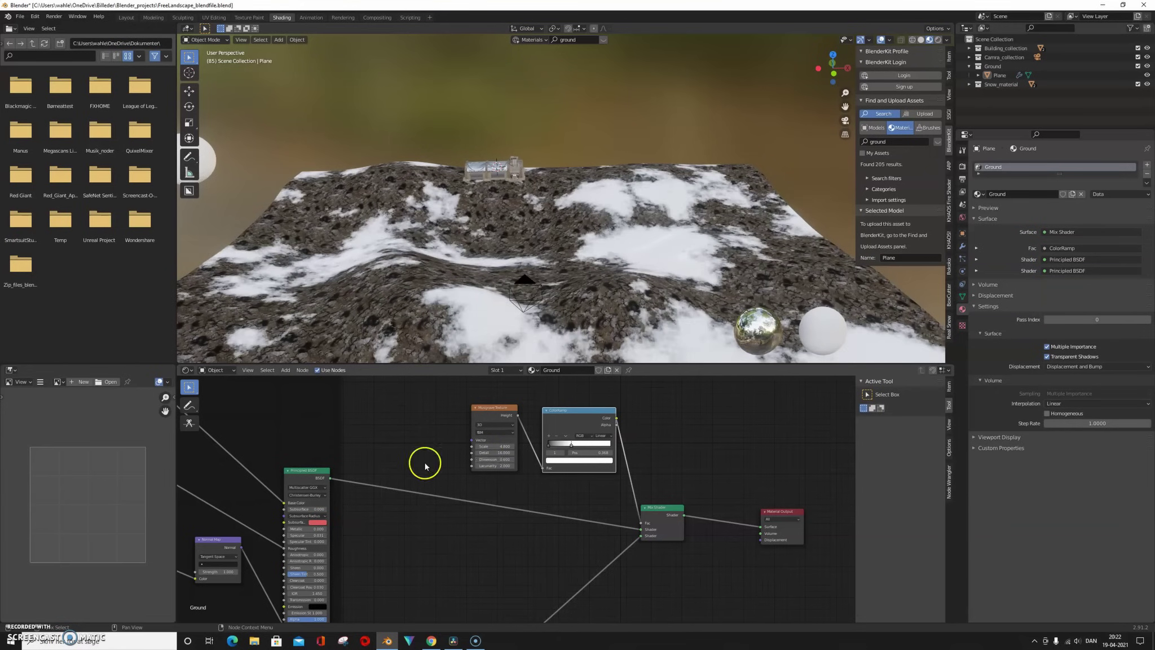
{"action": "left_click_drag", "start_coordinate": [493, 446], "coordinate": [670, 464]}
{"action": "left_click_drag", "start_coordinate": [830, 471], "coordinate": [910, 474]}
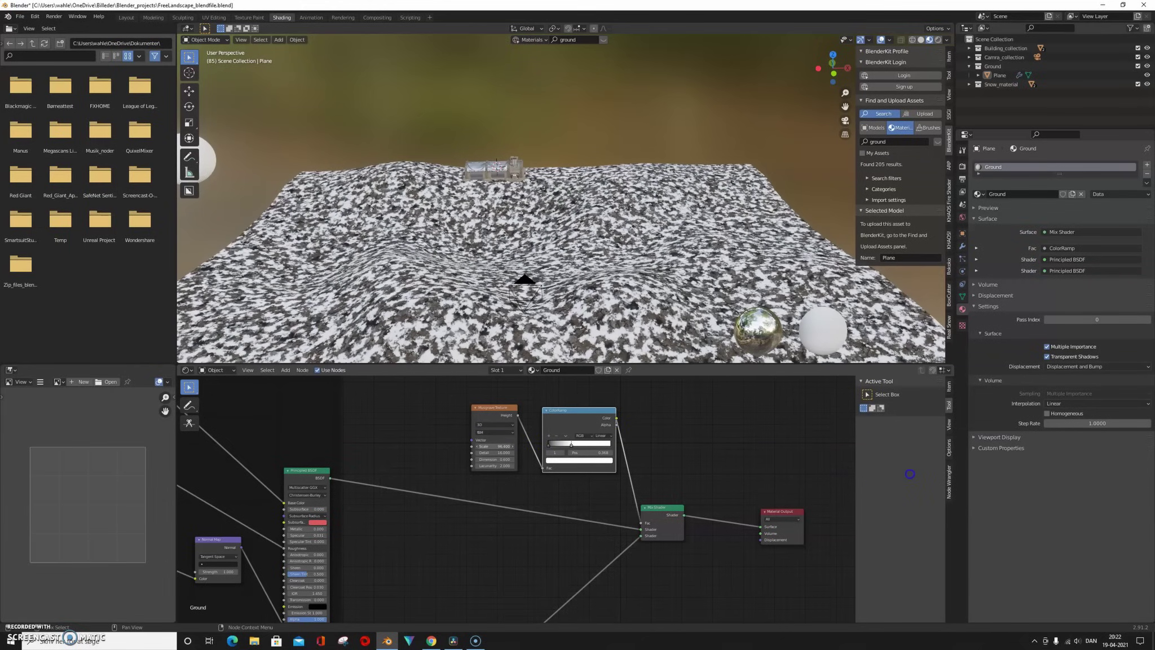
{"action": "left_click", "coordinate": [490, 414]}
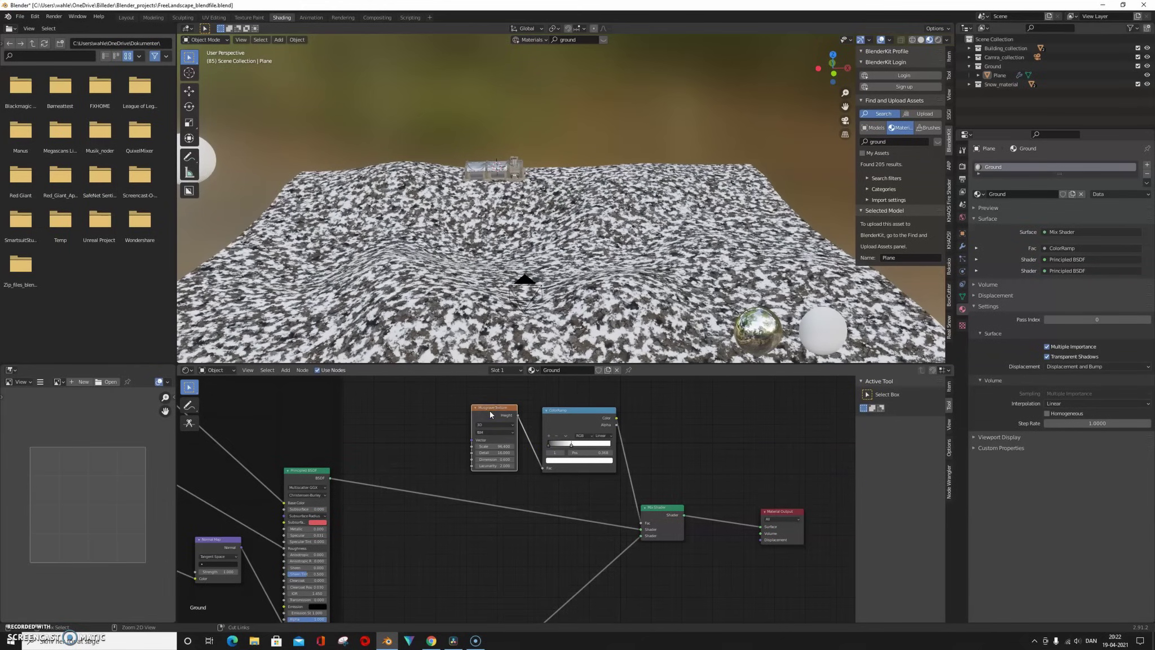
{"action": "key", "text": "ctrl+t"}
{"action": "mouse_move", "coordinate": [495, 407]}
{"action": "left_mouse_down"}
{"action": "mouse_move", "coordinate": [543, 404]}
{"action": "mouse_move", "coordinate": [368, 397]}
{"action": "left_mouse_up"}
Set Mapping Scale to 0.2 on all axes and connect the snow shader into the Mix Shader.
{"action": "middle_click_drag", "start_coordinate": [469, 467], "coordinate": [441, 477]}
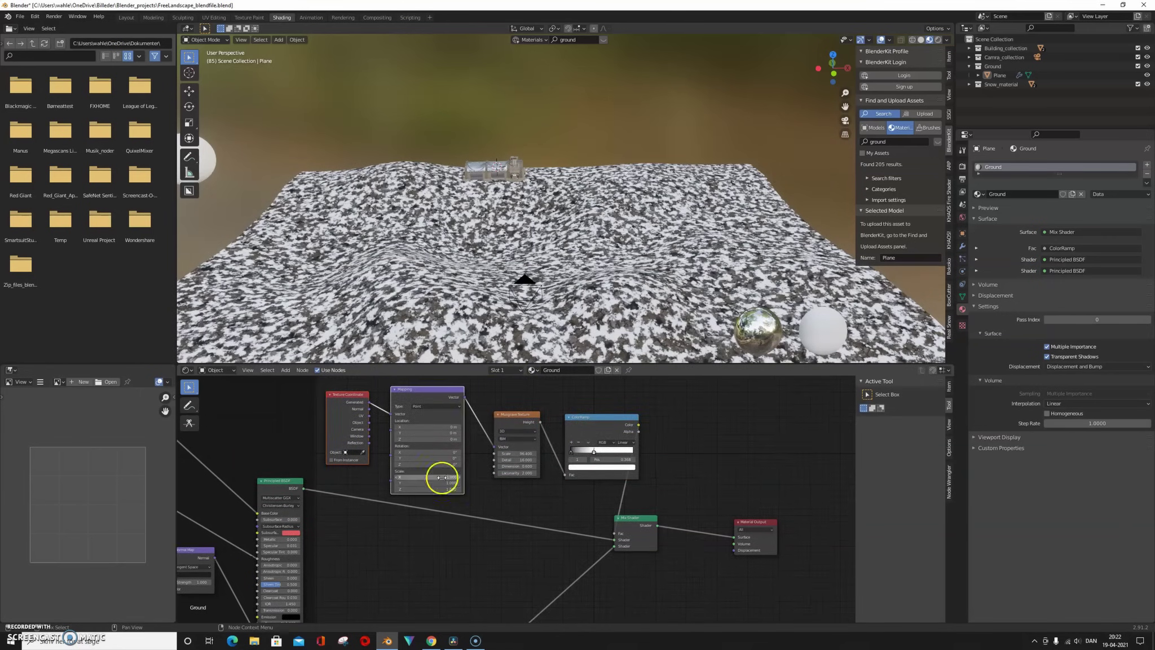
{"action": "type", "text": "0.2"}
{"action": "key", "text": "Return"}
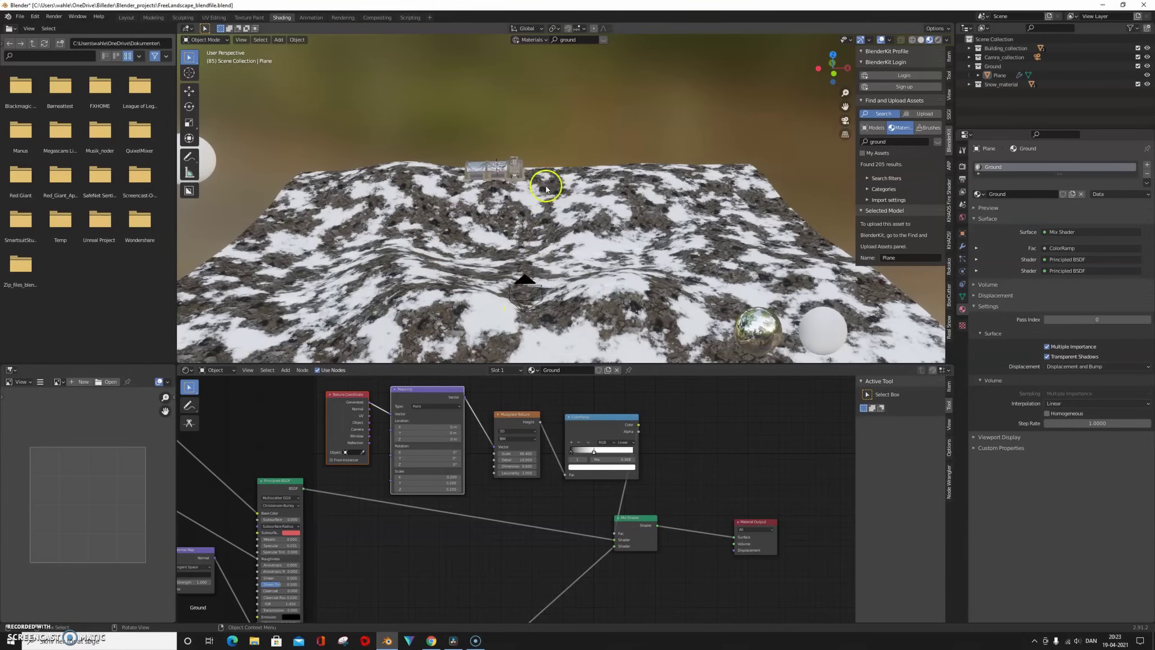
{"action": "left_click_drag", "start_coordinate": [614, 541], "coordinate": [615, 547]}
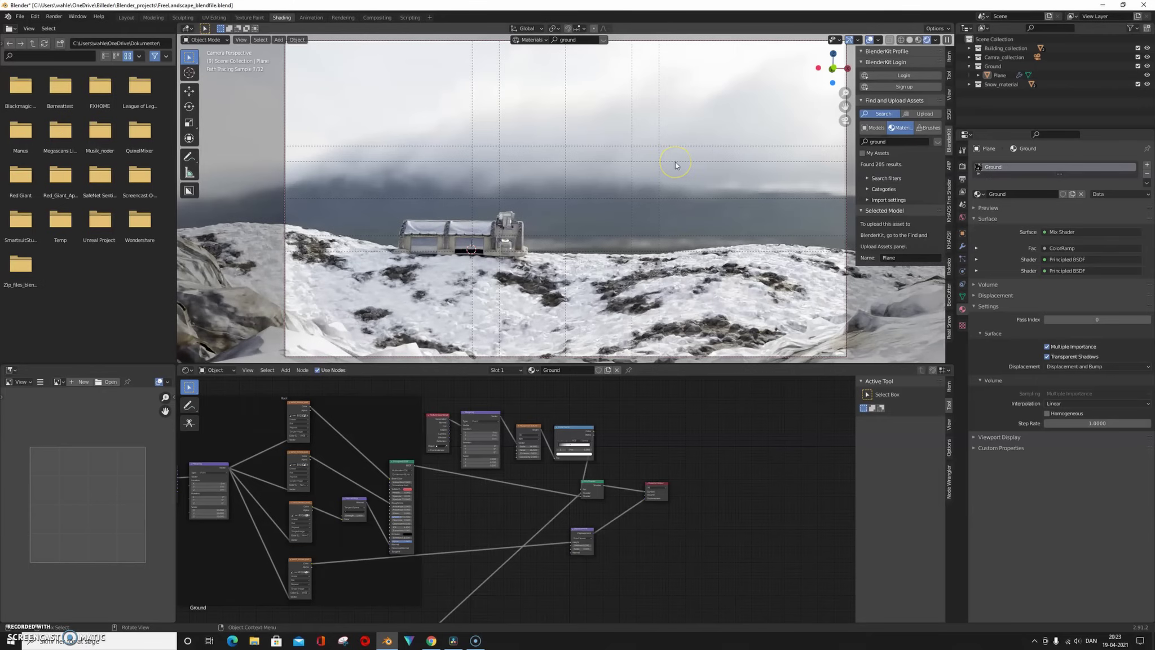
Orbit over the snowy terrain and pan the node editor across the Snow node group.
{"action": "middle_click_drag", "start_coordinate": [675, 162], "coordinate": [624, 164]}
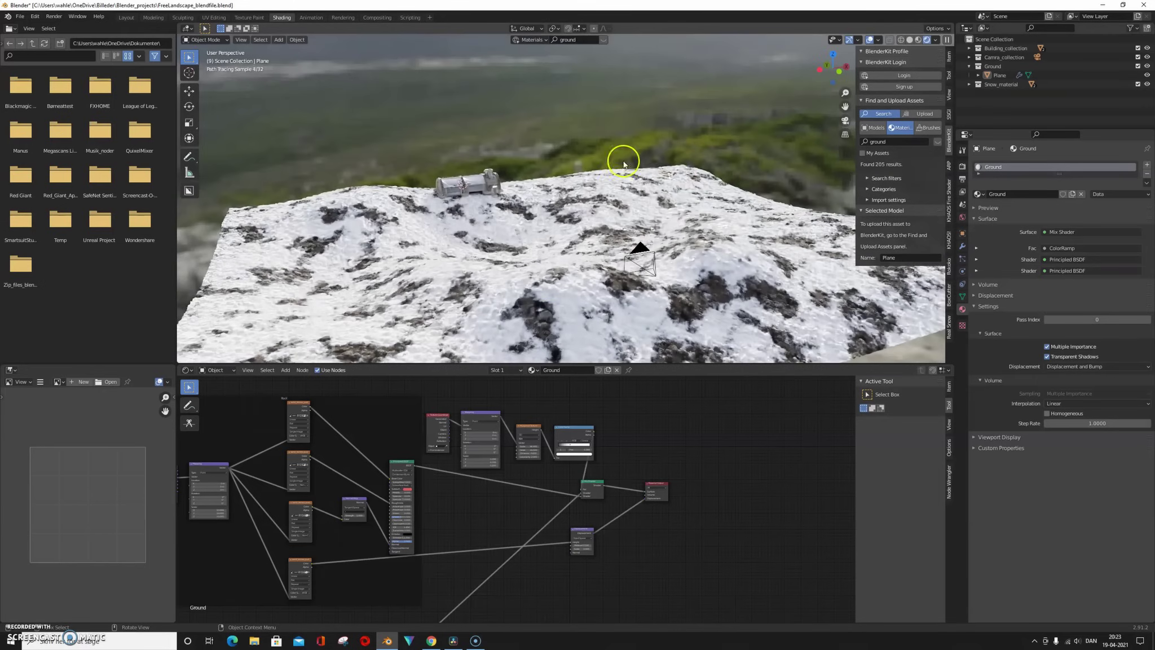
{"action": "scroll", "coordinate": [545, 310], "scroll_direction": "up", "scroll_amount": 3}
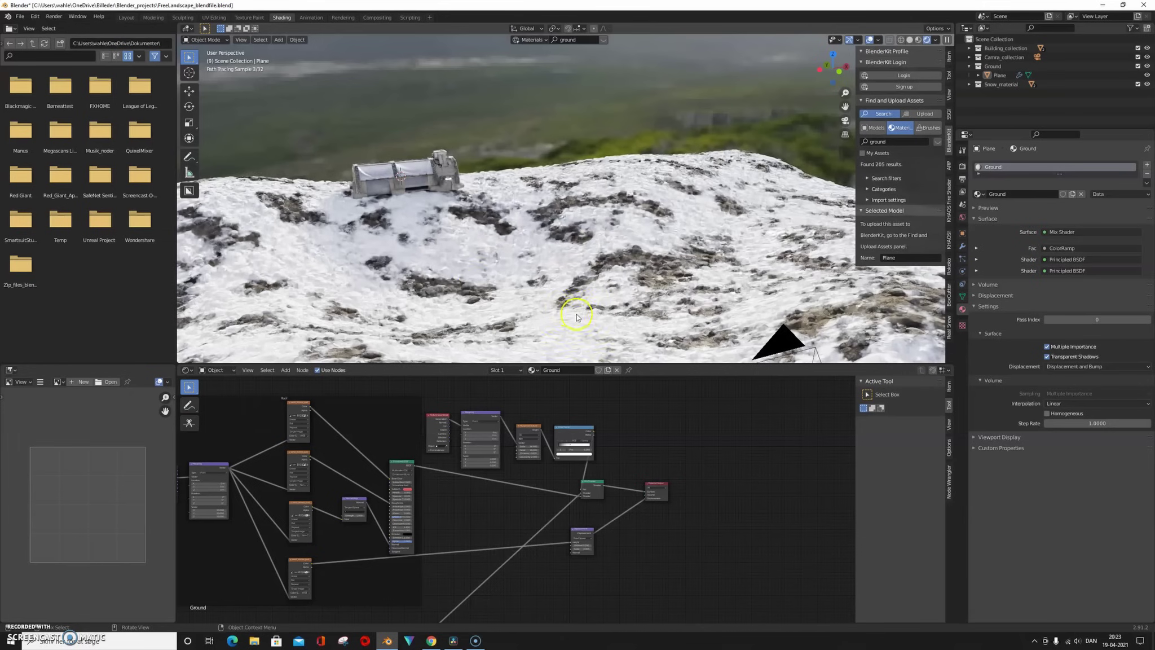
{"action": "scroll", "coordinate": [283, 581], "scroll_direction": "up", "scroll_amount": 2}
{"action": "middle_click_drag", "start_coordinate": [374, 529], "coordinate": [418, 454]}
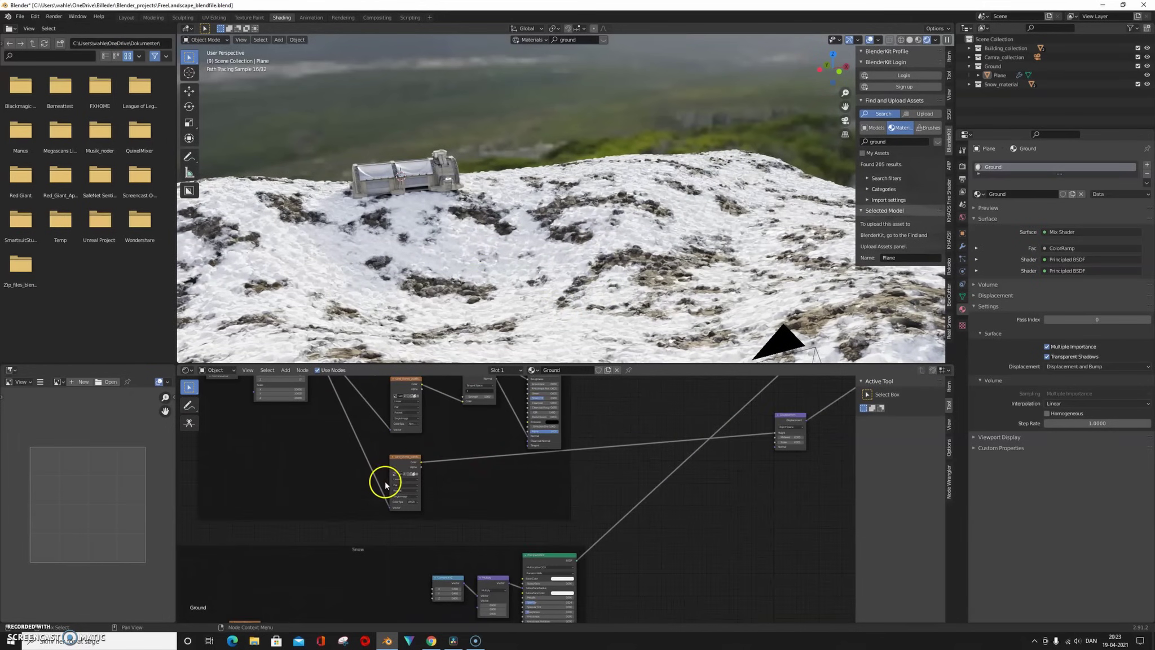
{"action": "scroll", "coordinate": [387, 477], "scroll_direction": "down", "scroll_amount": 2}
{"action": "middle_click_drag", "start_coordinate": [498, 508], "coordinate": [474, 439]}
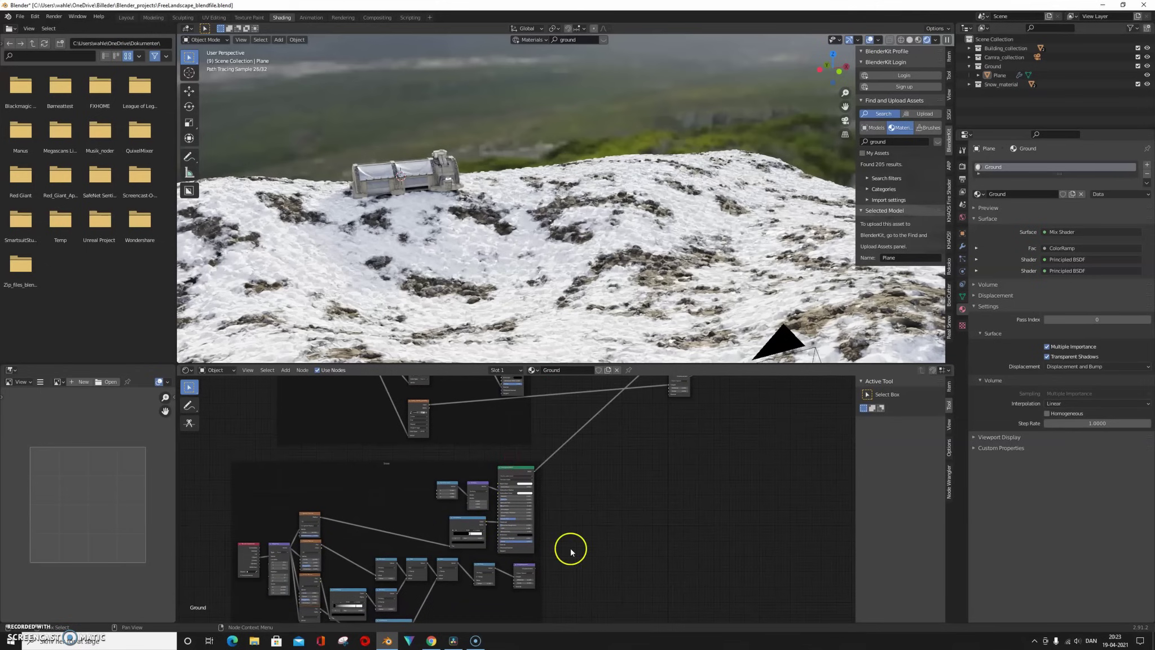
{"action": "middle_click_drag", "start_coordinate": [593, 498], "coordinate": [541, 523]}
Drop a MixRGB node onto the ground material's displacement link and save.
{"action": "key", "text": "shift+a"}
{"action": "left_click", "coordinate": [528, 544]}
{"action": "type", "text": "mixr"}
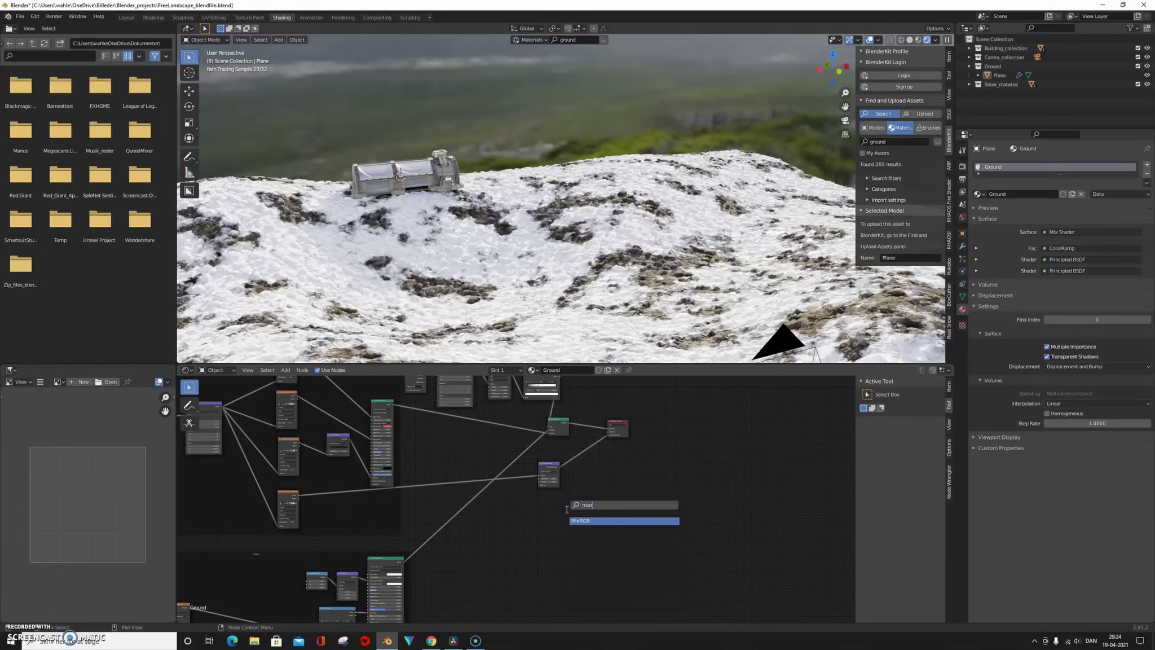
{"action": "key", "text": "Return"}
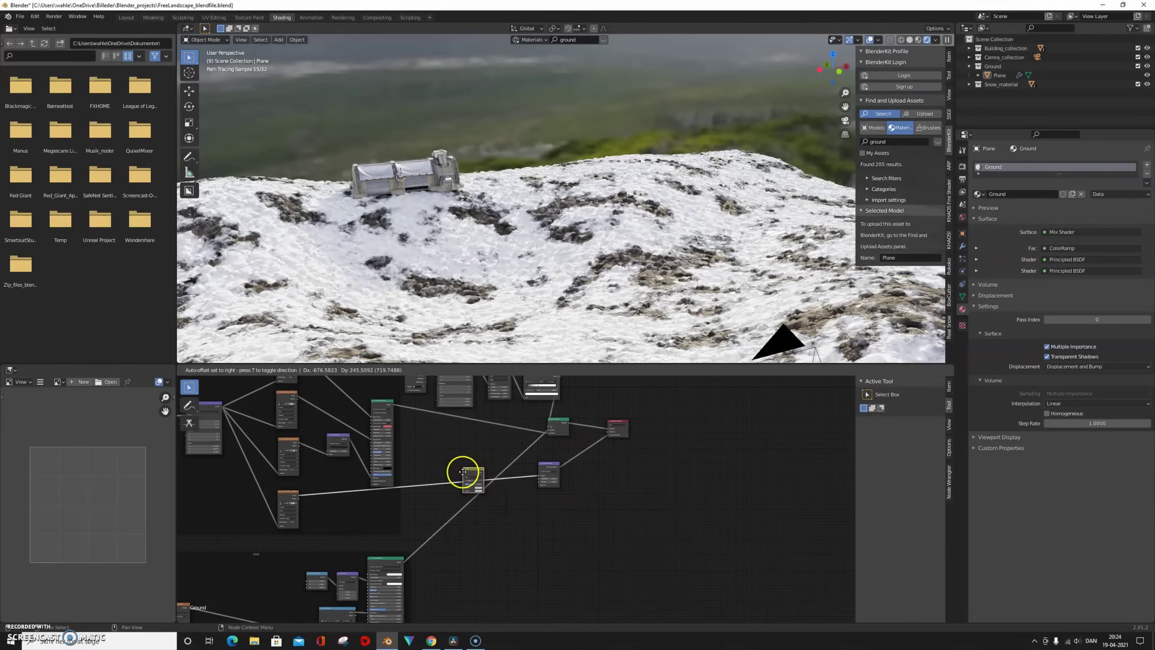
{"action": "left_click", "coordinate": [462, 472]}
{"action": "key", "text": "ctrl+s"}
Wire the second Displacement node output into the Mix node's other input.
{"action": "scroll", "coordinate": [470, 480], "scroll_direction": "up", "scroll_amount": 2}
{"action": "scroll", "coordinate": [495, 555], "scroll_direction": "down", "scroll_amount": 4, "text": "shift"}
{"action": "left_click_drag", "start_coordinate": [420, 576], "coordinate": [533, 398]}
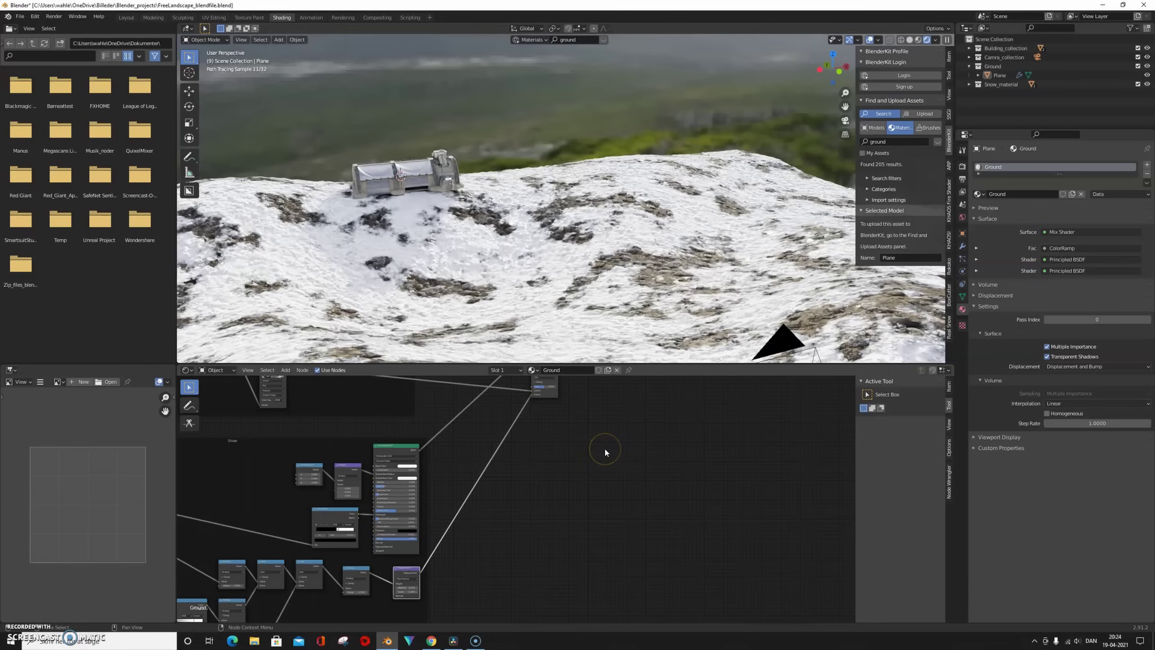
{"action": "middle_click_drag", "start_coordinate": [605, 452], "coordinate": [555, 479]}
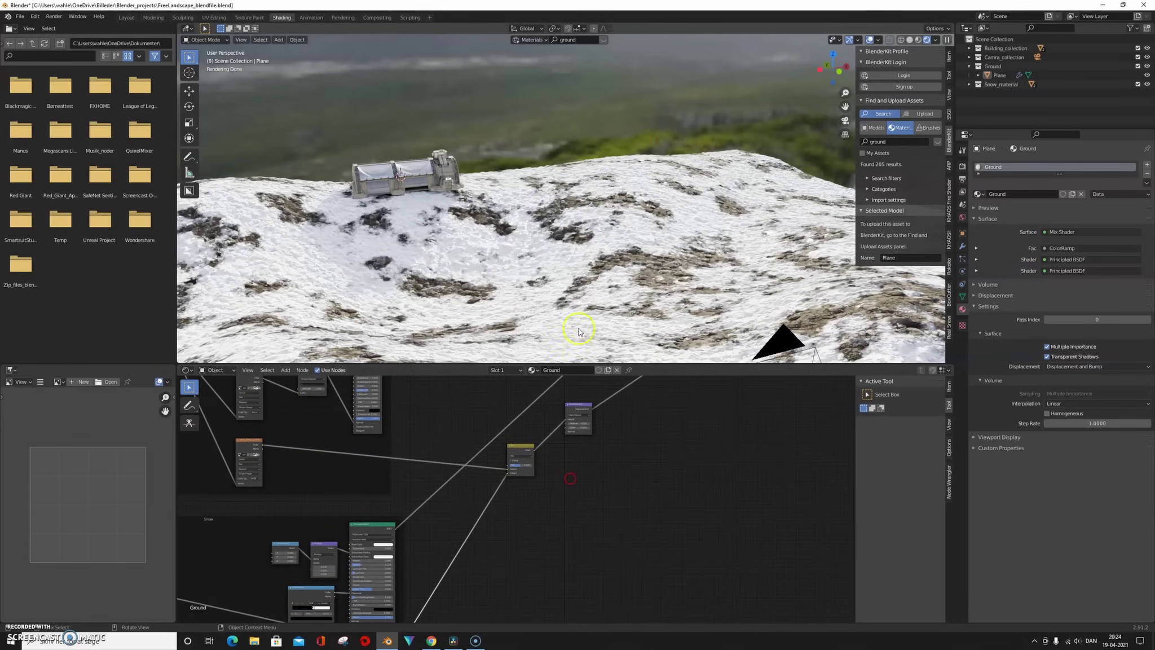
{"action": "middle_click_drag", "start_coordinate": [580, 322], "coordinate": [597, 321]}
{"action": "scroll", "coordinate": [596, 321], "scroll_direction": "up", "scroll_amount": 2}
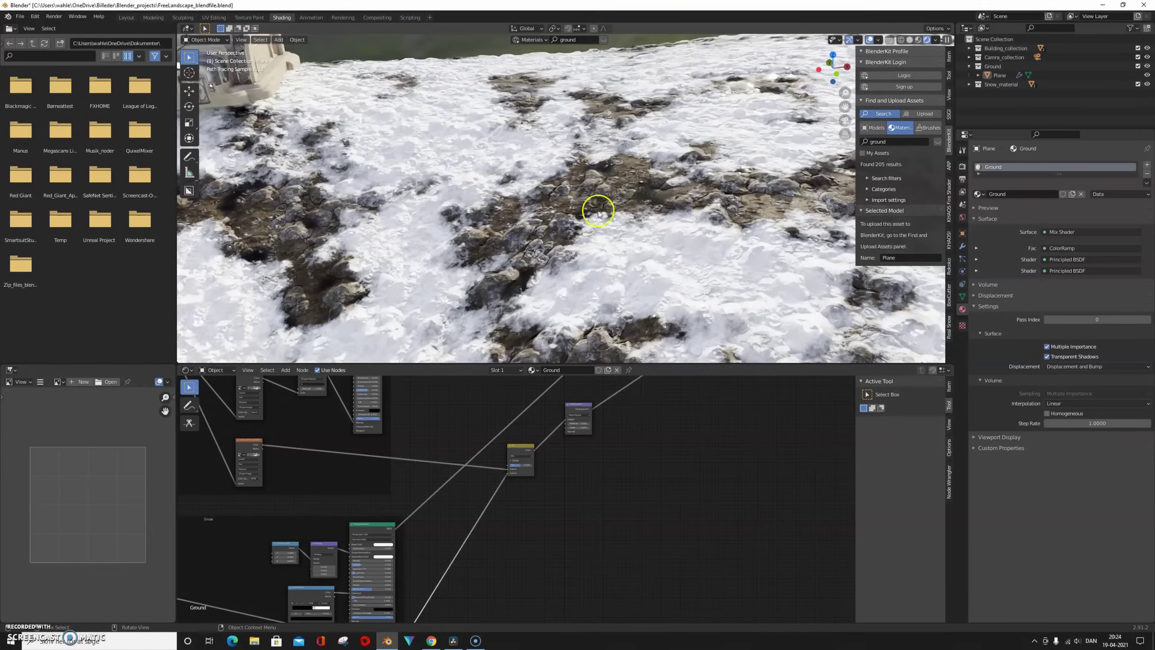
{"action": "left_click_drag", "start_coordinate": [507, 473], "coordinate": [510, 471]}
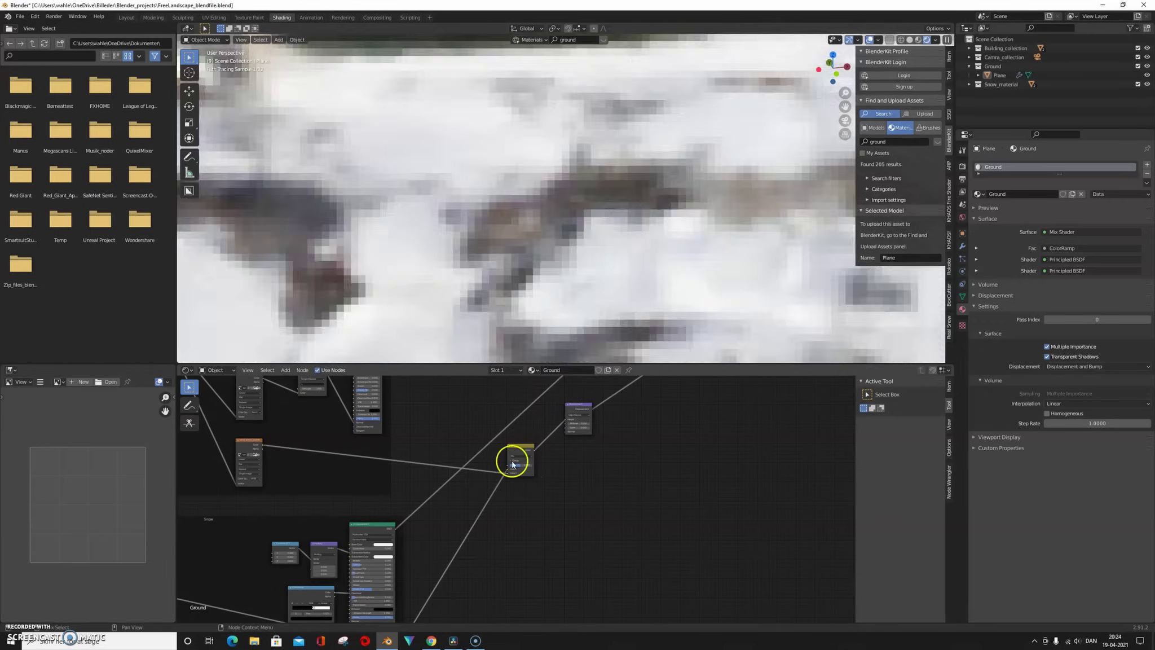
{"action": "scroll", "coordinate": [571, 214], "scroll_direction": "down", "scroll_amount": 3}
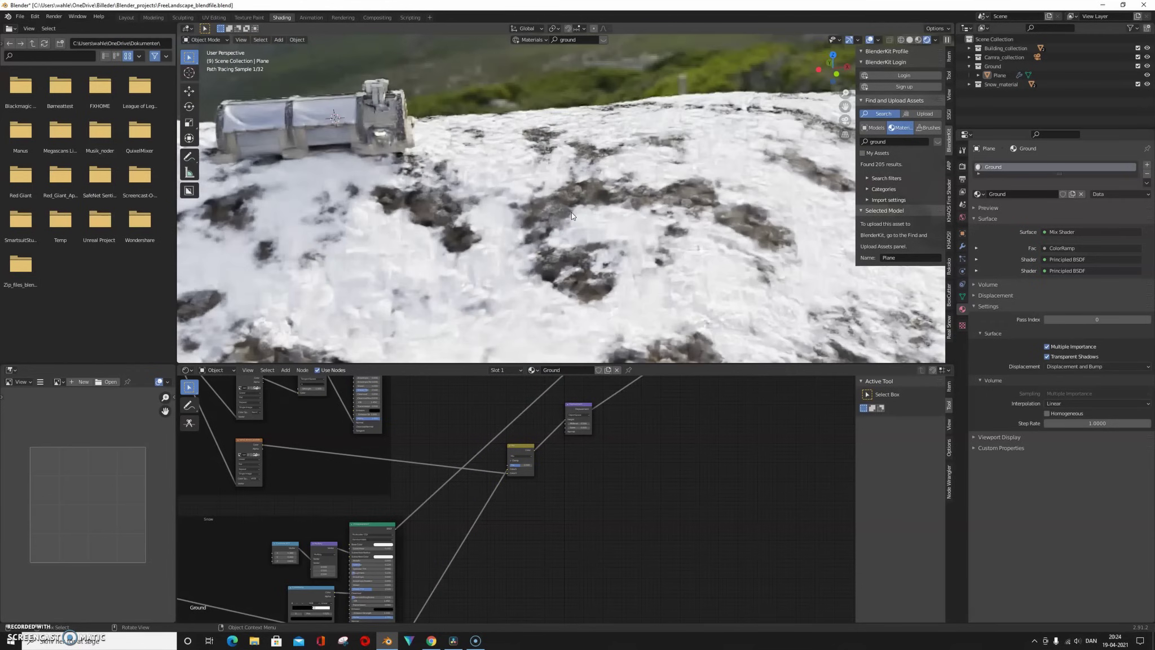
Wrap the four mask-generating nodes in a frame labelled 'mask'.
{"action": "middle_click_drag", "start_coordinate": [649, 444], "coordinate": [657, 563]}
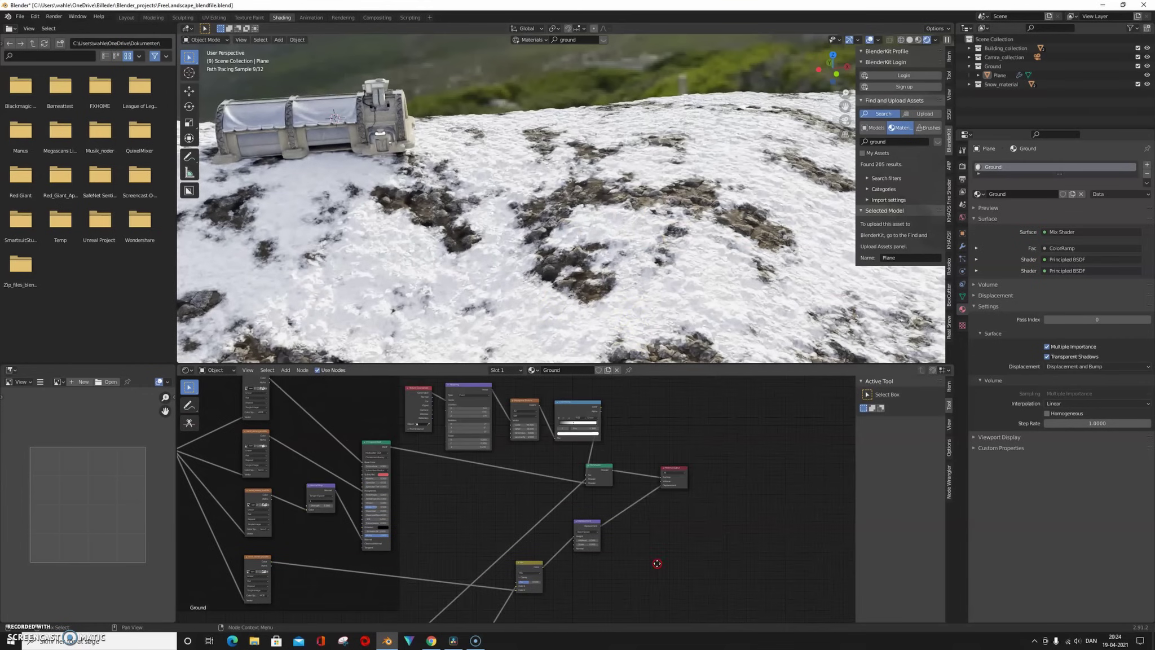
{"action": "left_click_drag", "start_coordinate": [625, 402], "coordinate": [415, 427]}
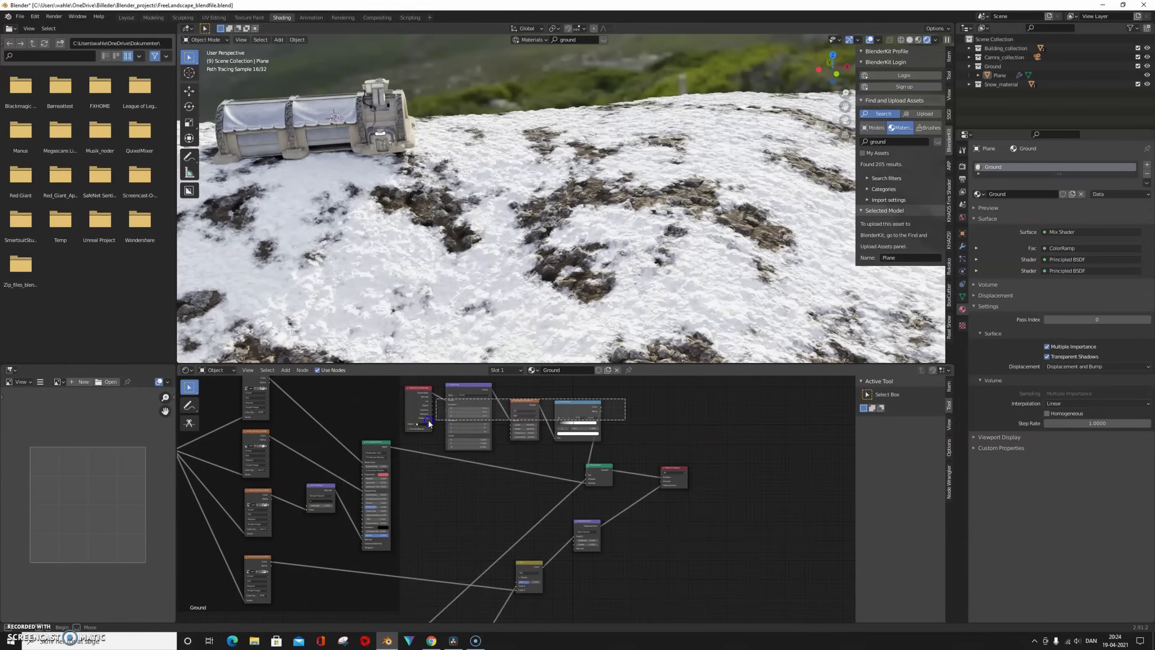
{"action": "key", "text": "ctrl+j"}
{"action": "right_click", "coordinate": [502, 384]}
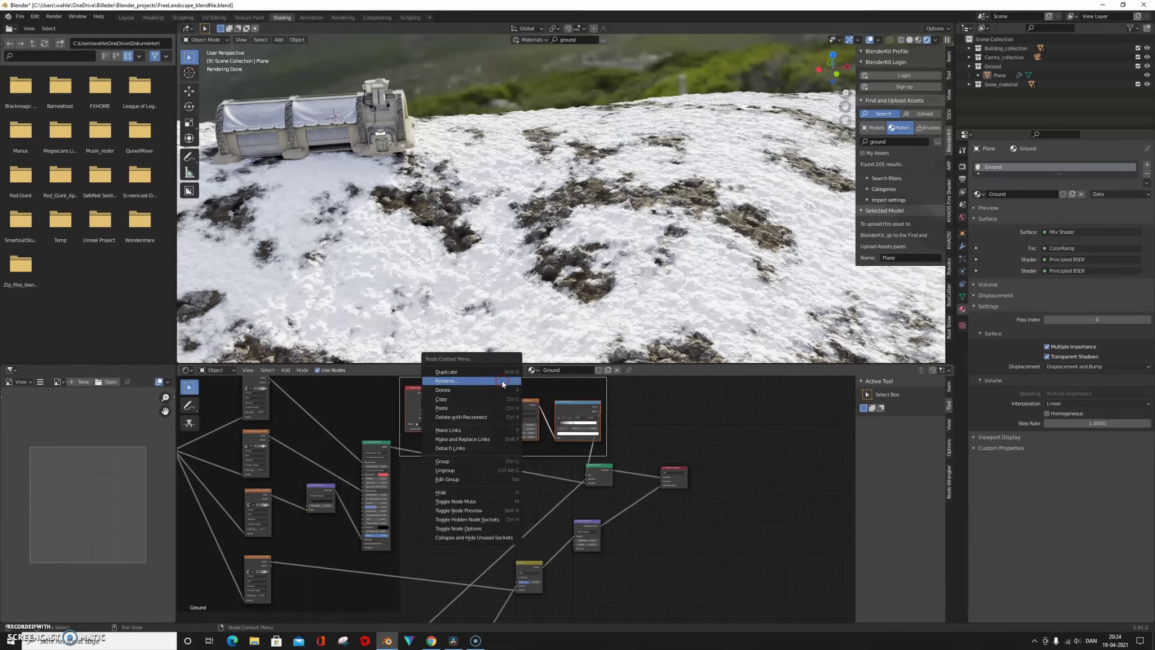
{"action": "left_click", "coordinate": [502, 381]}
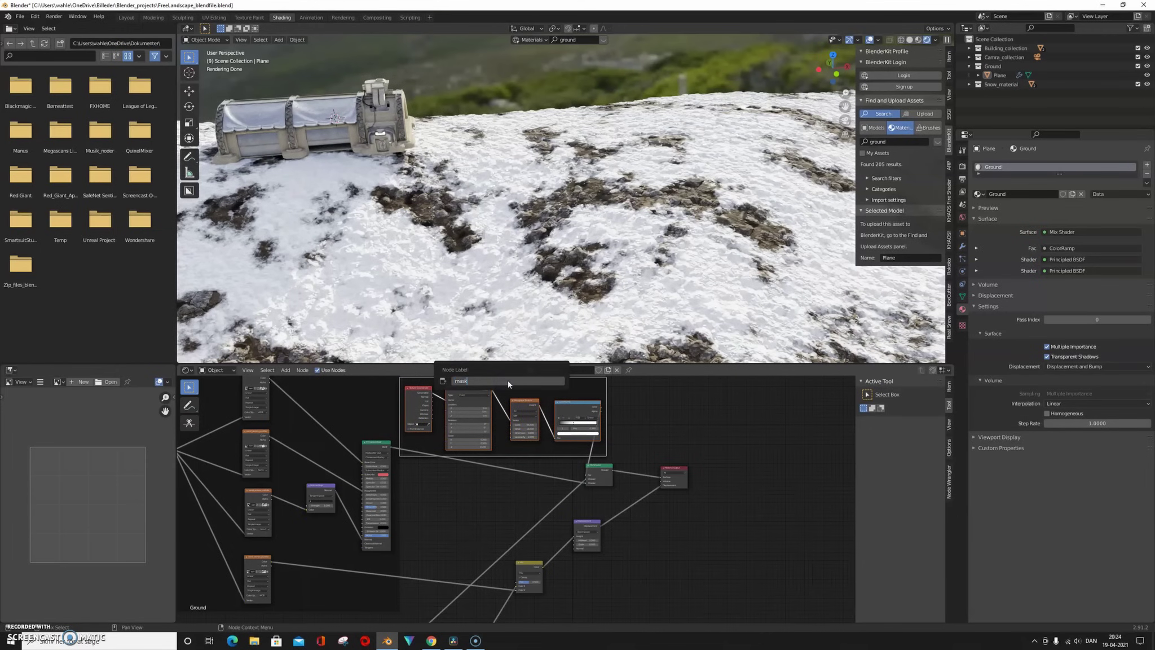
{"action": "key", "text": "Return"}
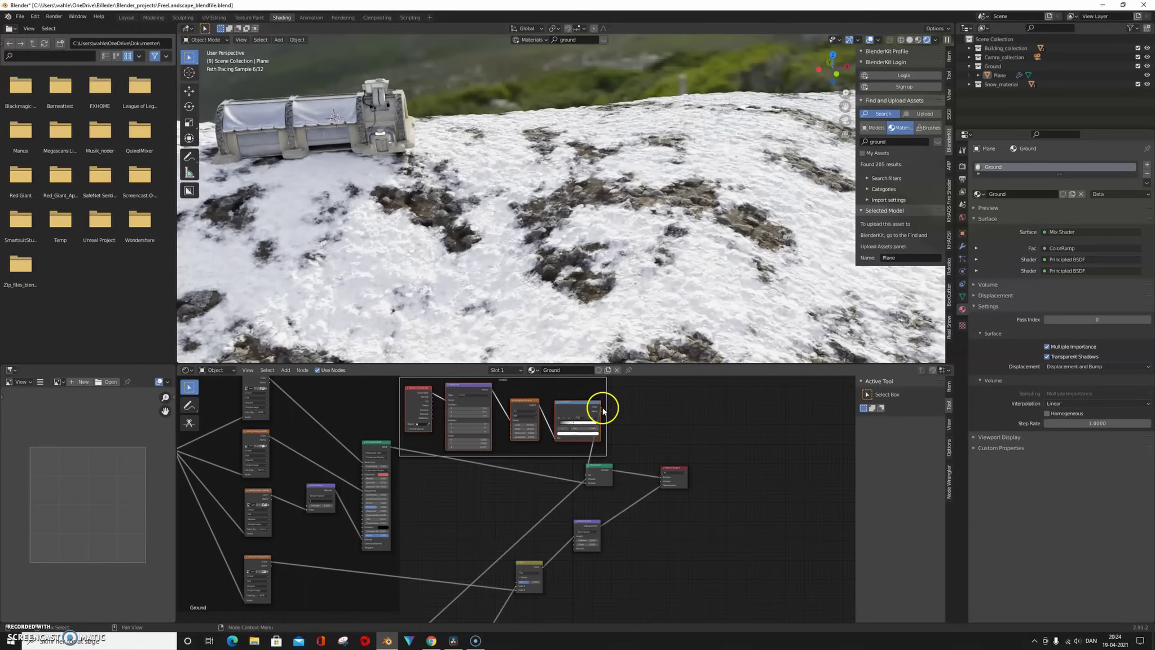
Link the mask's ColorRamp output into the Mix node's Fac.
{"action": "mouse_move", "coordinate": [601, 410]}
{"action": "left_mouse_down"}
{"action": "mouse_move", "coordinate": [553, 537]}
{"action": "mouse_move", "coordinate": [643, 457]}
{"action": "mouse_move", "coordinate": [521, 555]}
{"action": "mouse_move", "coordinate": [585, 583]}
{"action": "left_mouse_up"}
{"action": "middle_click_drag", "start_coordinate": [626, 194], "coordinate": [612, 250]}
{"action": "key", "text": "KP_0"}
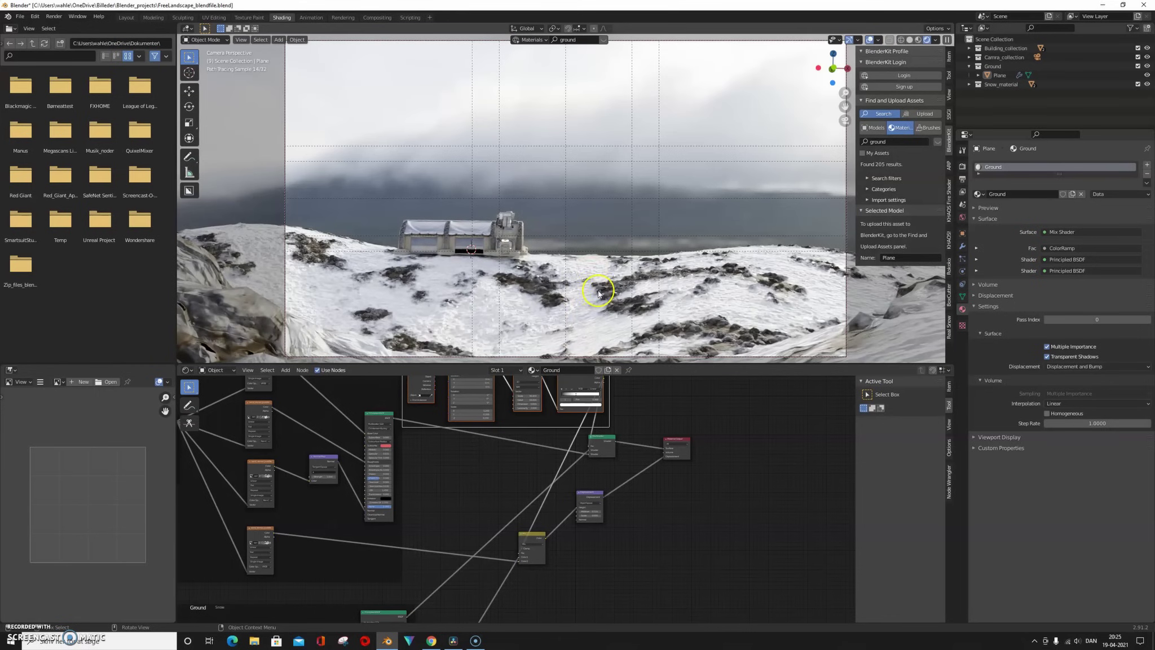
{"action": "scroll", "coordinate": [639, 498], "scroll_direction": "up", "scroll_amount": 2}
{"action": "scroll", "coordinate": [657, 487], "scroll_direction": "up", "scroll_amount": 2}
Set the Displacement Scale to 0.003 and save the blend file.
{"action": "double_click", "coordinate": [649, 490]}
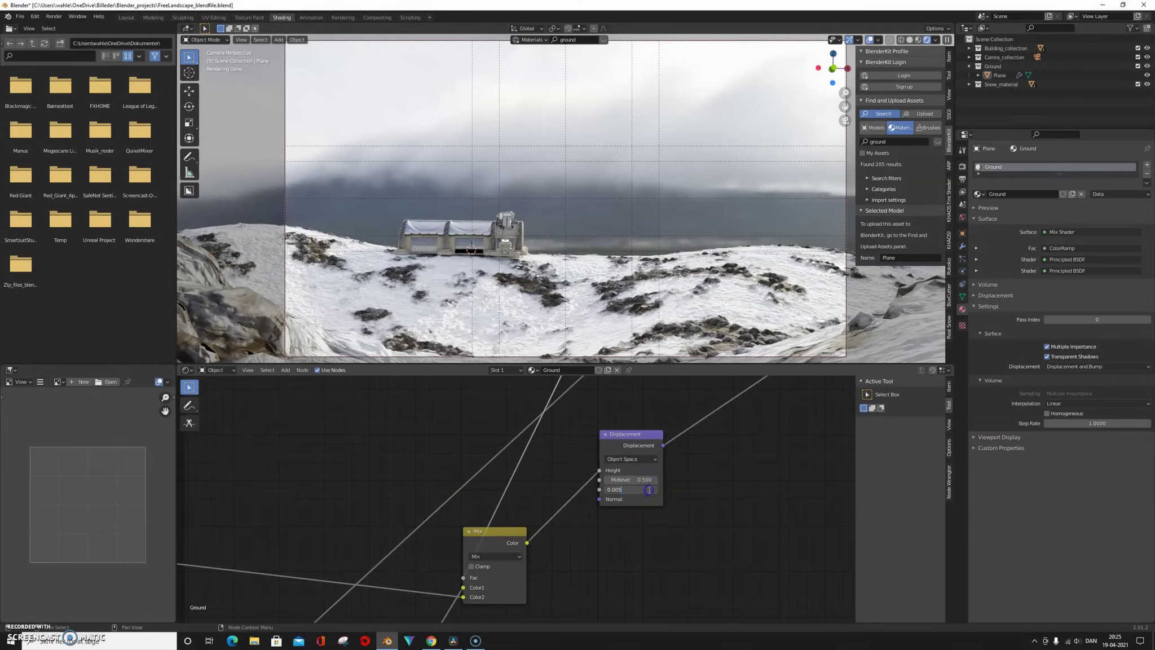
{"action": "key", "text": "BackSpace"}
{"action": "type", "text": "3"}
{"action": "left_click", "coordinate": [751, 490]}
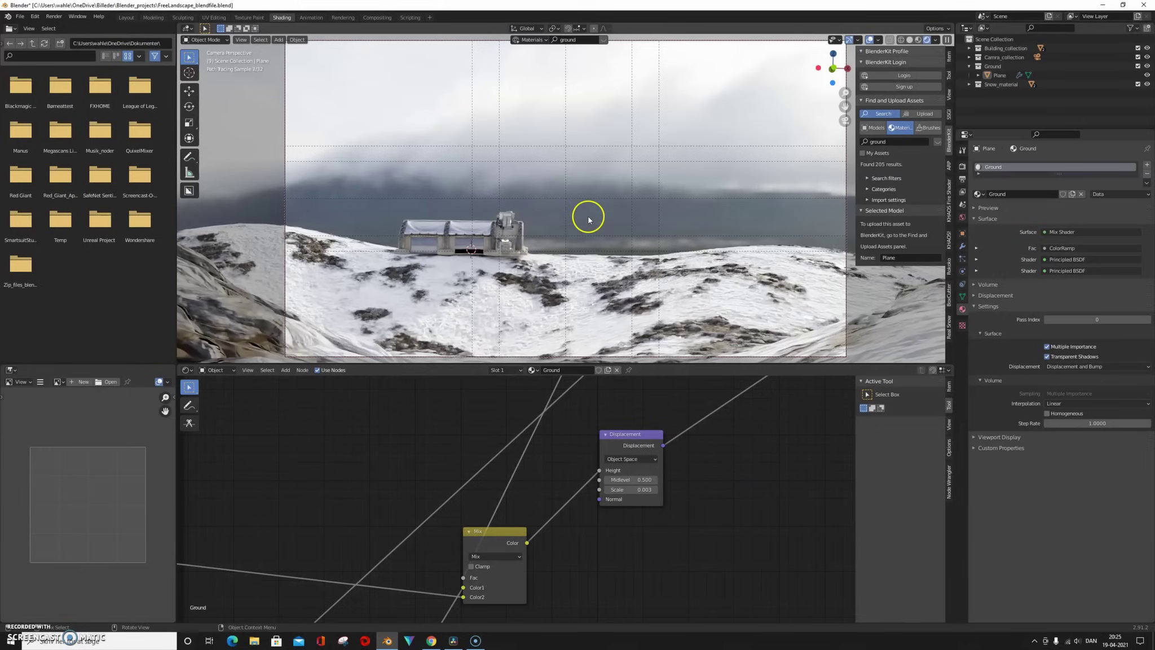
{"action": "key", "text": "ctrl+s"}
{"action": "scroll", "coordinate": [659, 528], "scroll_direction": "down", "scroll_amount": 3}
{"action": "scroll", "coordinate": [686, 438], "scroll_direction": "down", "scroll_amount": 4, "text": "ctrl"}
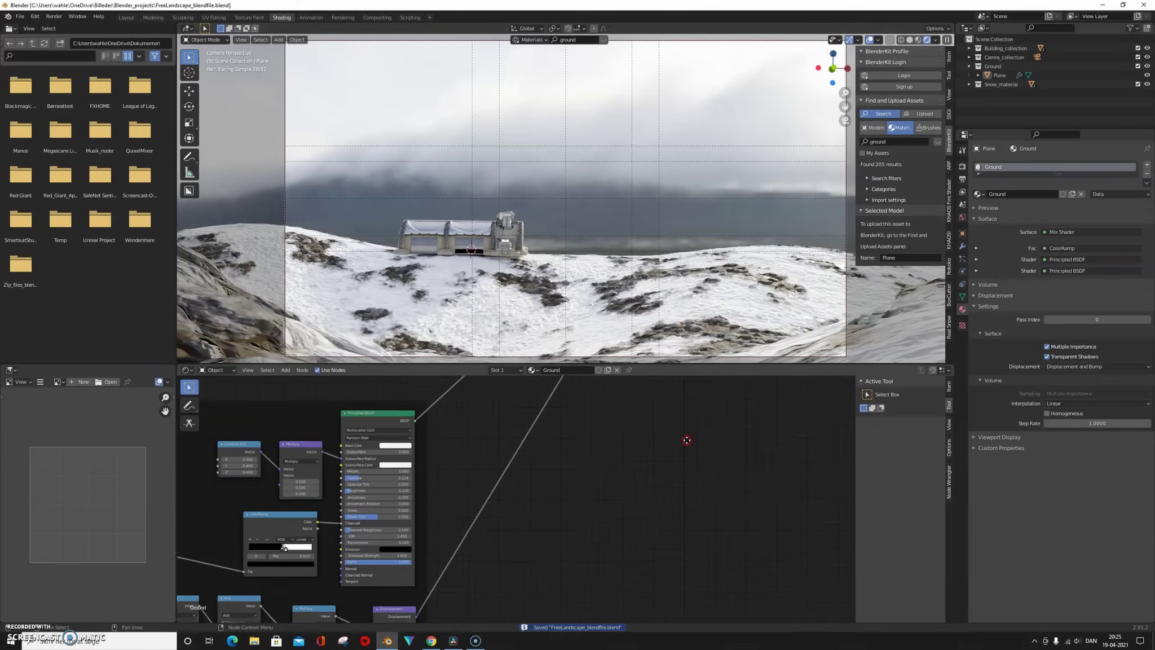
{"action": "middle_click_drag", "start_coordinate": [676, 445], "coordinate": [657, 479]}
Render with F12, reposition the image viewer to flip through smoke frames, then close it.
{"action": "key", "text": "F12"}
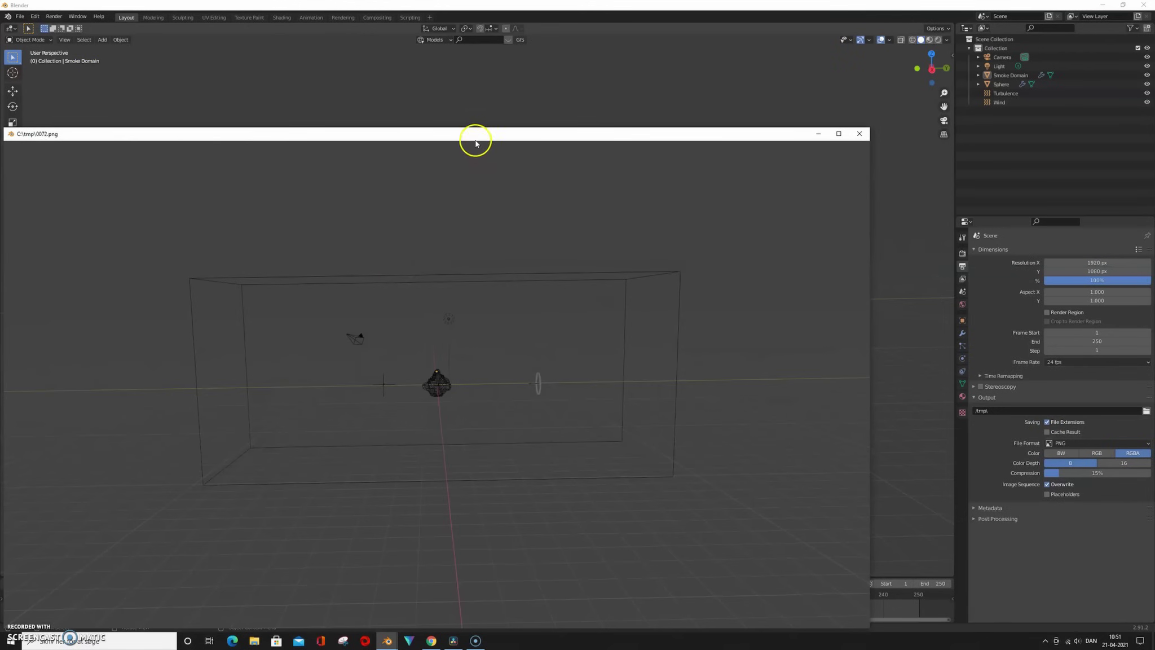
{"action": "left_click_drag", "start_coordinate": [476, 143], "coordinate": [563, 89]}
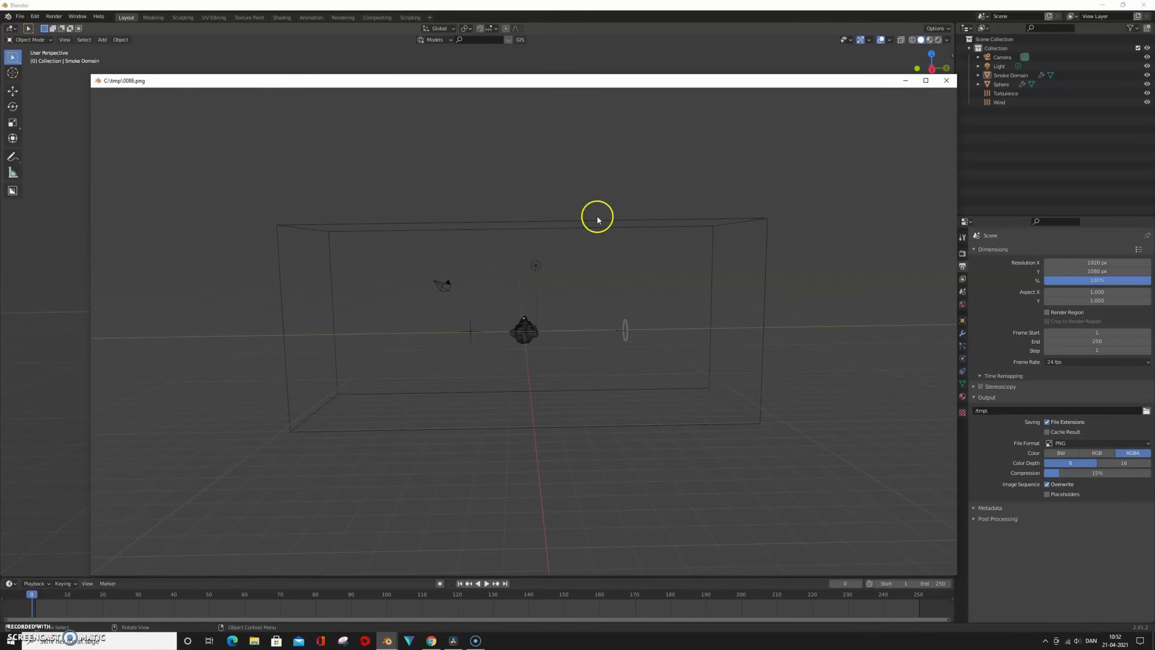
{"action": "left_click", "coordinate": [946, 82]}
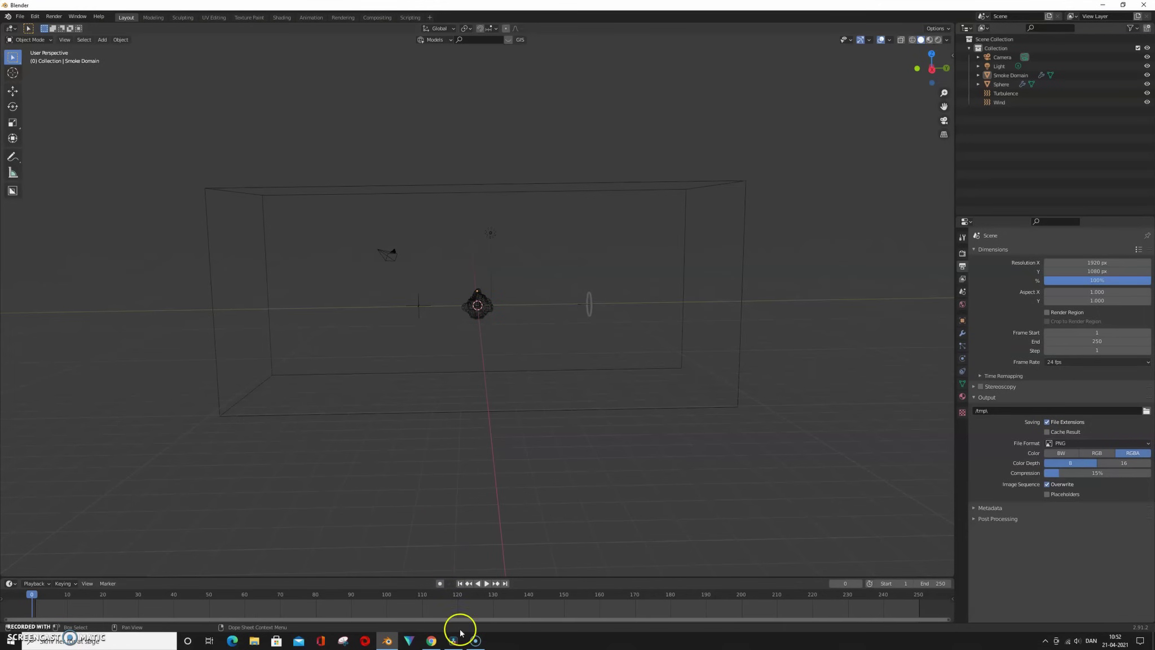
Add the cloud image as a plane, test playback, then delete the plane.
{"action": "mouse_move", "coordinate": [534, 547]}
{"action": "middle_mouse_down"}
{"action": "mouse_move", "coordinate": [555, 413]}
{"action": "mouse_move", "coordinate": [467, 428]}
{"action": "middle_mouse_up"}
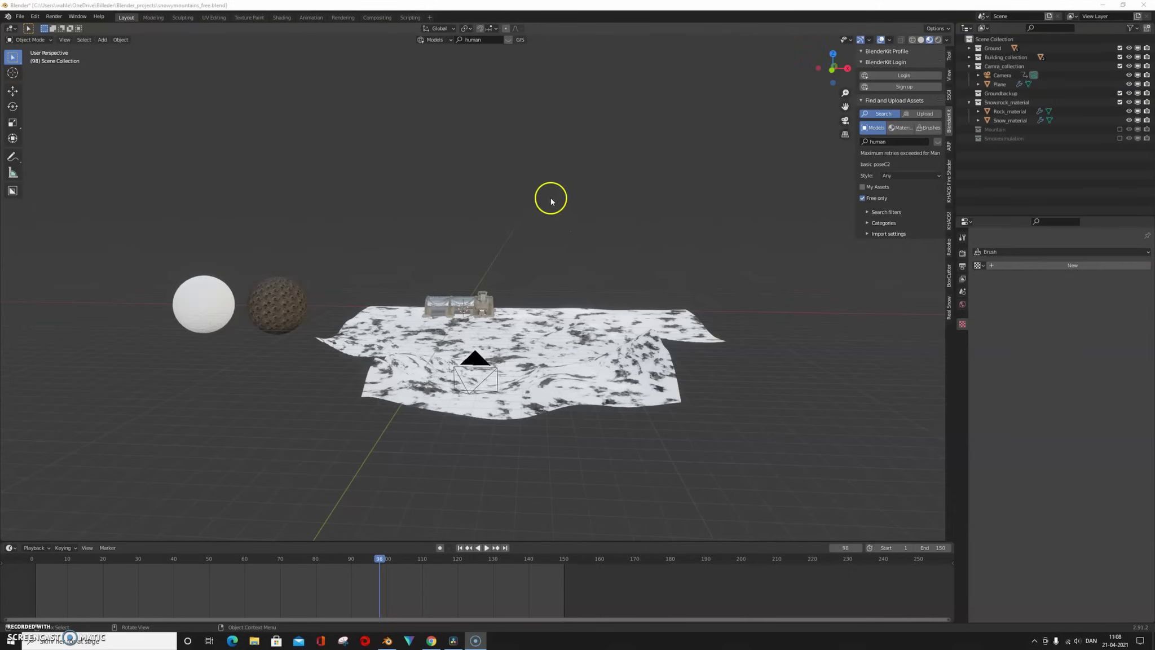
{"action": "left_click", "coordinate": [411, 225]}
{"action": "key", "text": "shift+a"}
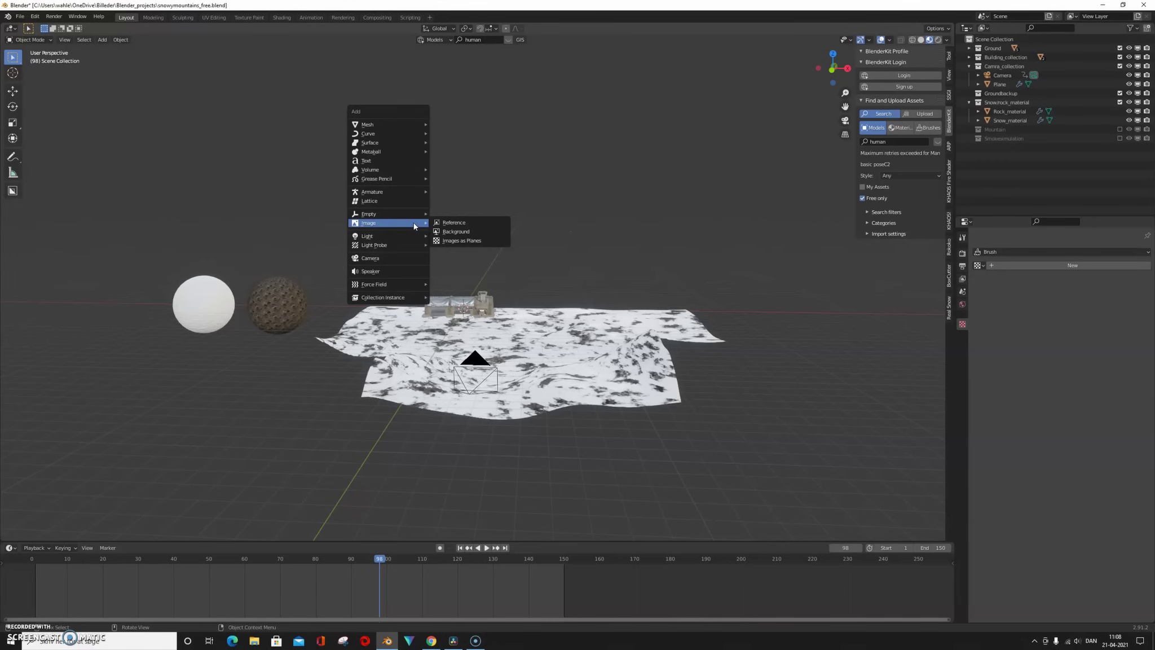
{"action": "left_click", "coordinate": [487, 242]}
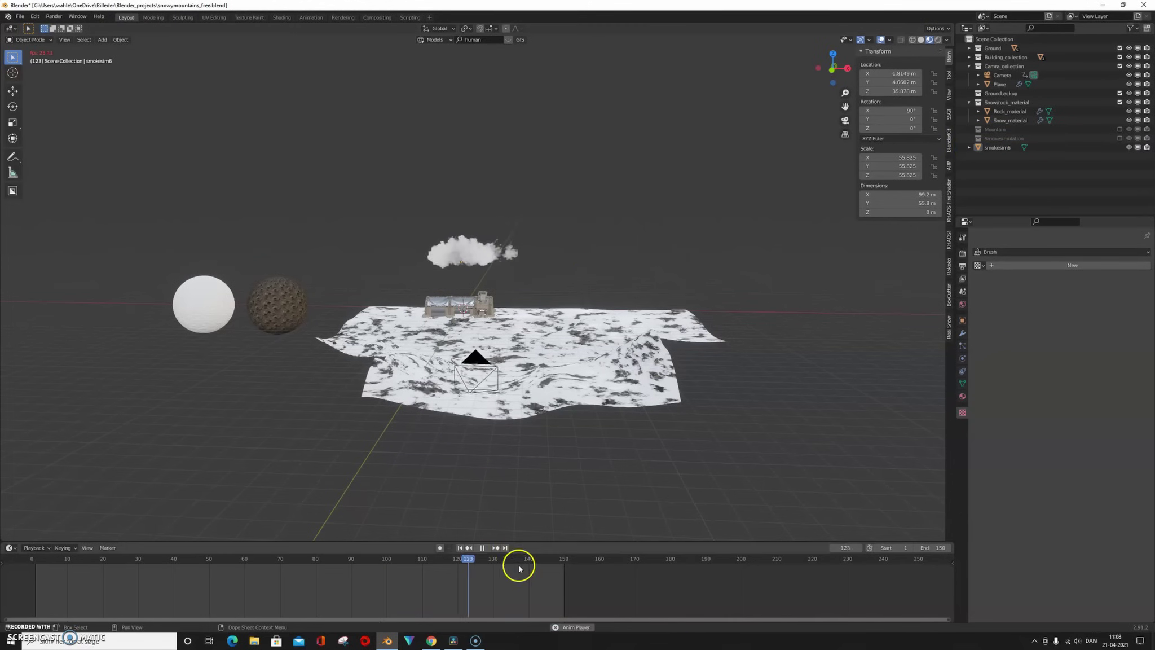
{"action": "left_click", "coordinate": [492, 548]}
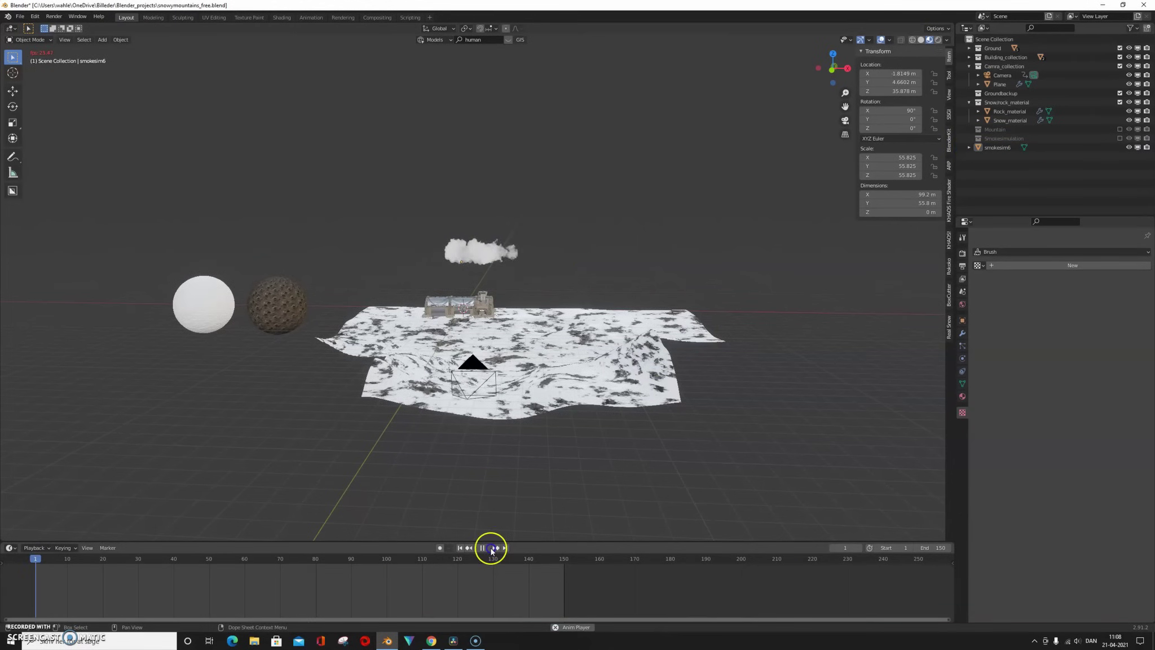
{"action": "left_click", "coordinate": [495, 256]}
{"action": "key", "text": "x"}
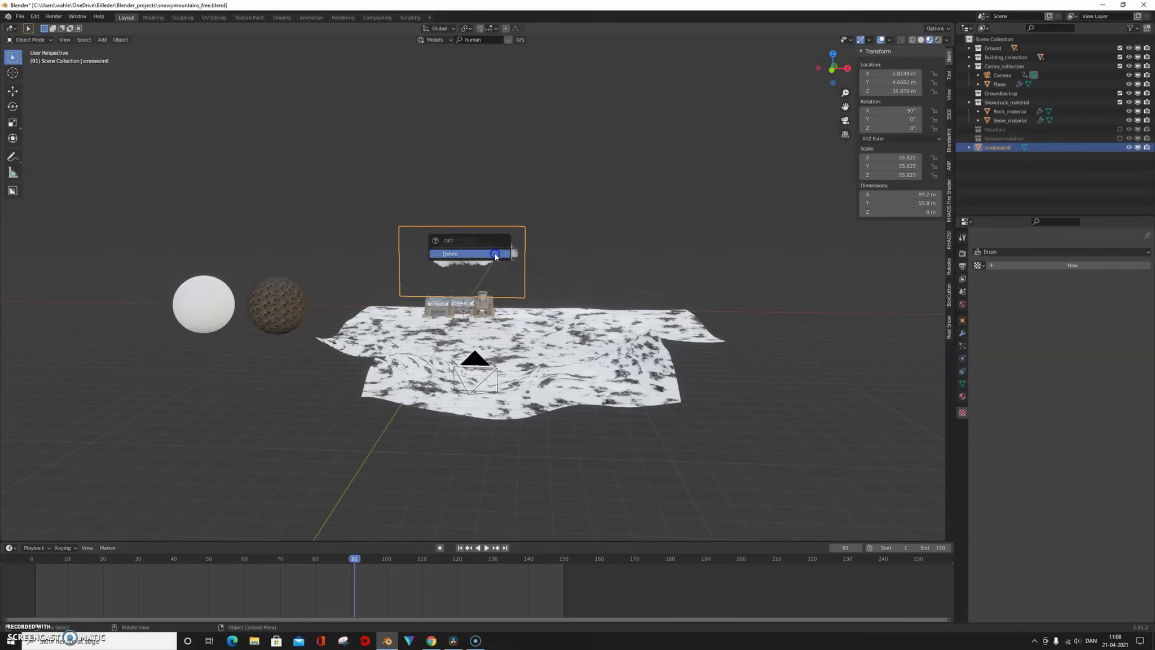
{"action": "left_click", "coordinate": [495, 256]}
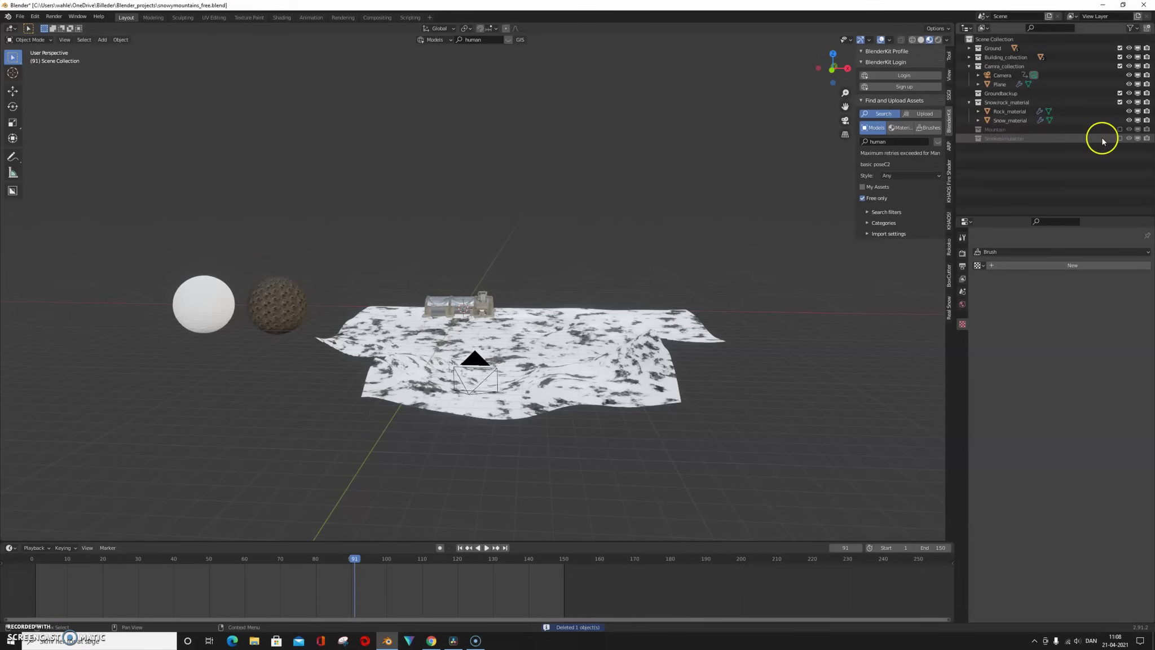
Enable the Smokesimulation collection and move and rotate the Smoke object toward the bunker.
{"action": "left_click", "coordinate": [1119, 139]}
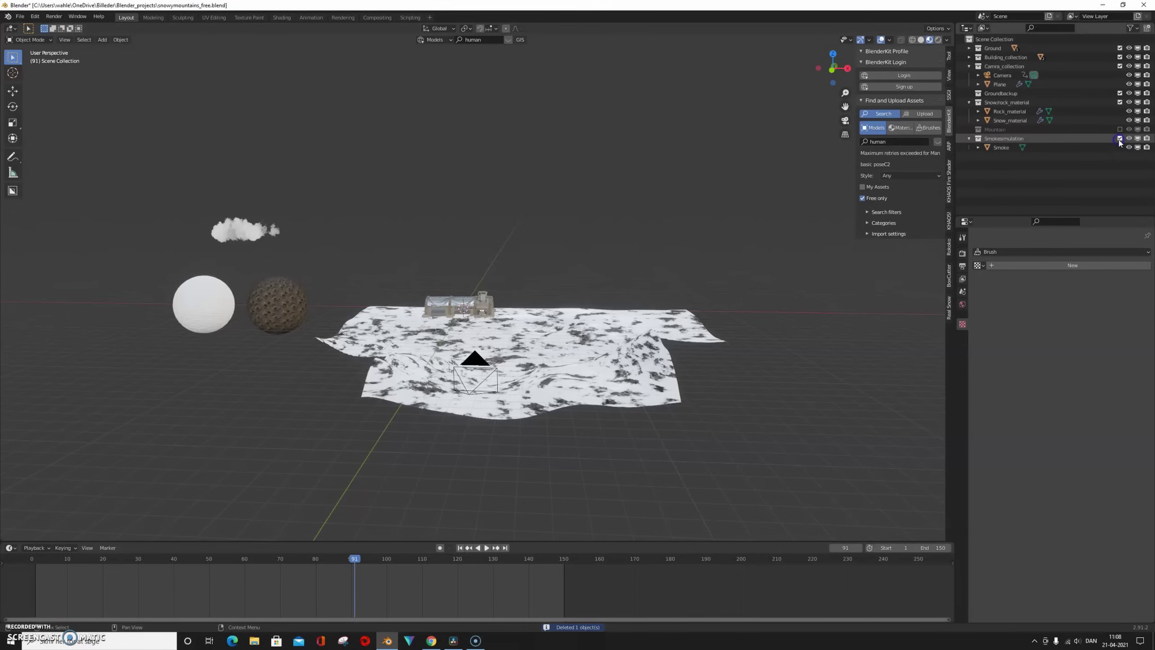
{"action": "left_click", "coordinate": [252, 234]}
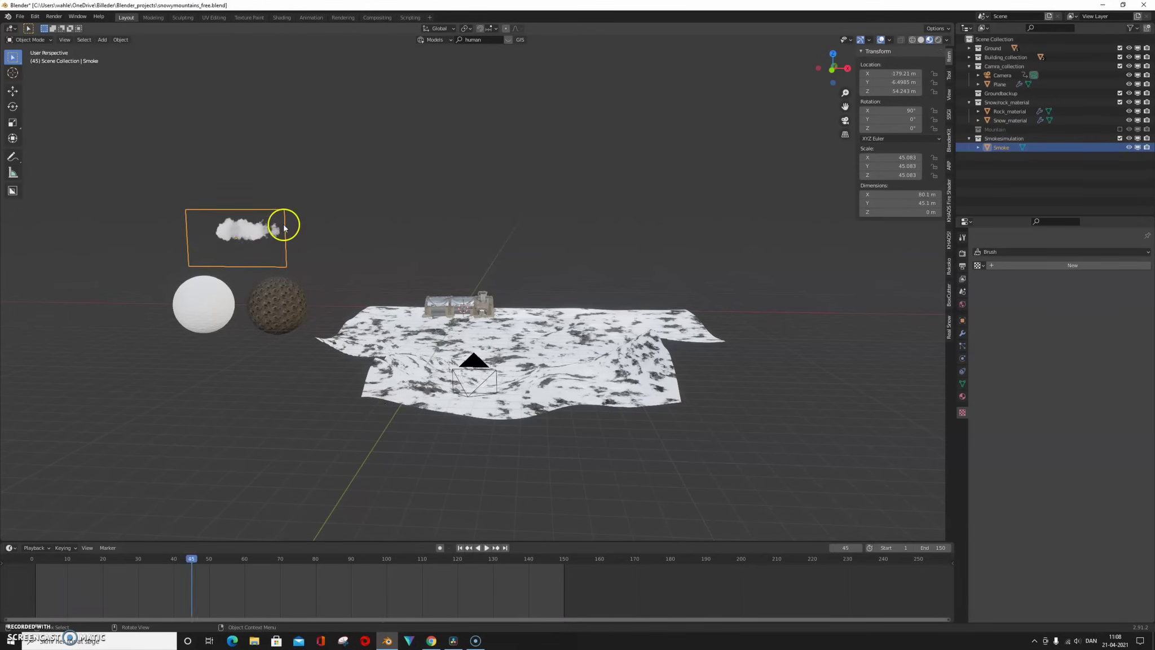
{"action": "left_click_drag", "start_coordinate": [284, 228], "coordinate": [611, 291]}
{"action": "key", "text": "r"}
{"action": "left_click", "coordinate": [645, 265]}
{"action": "middle_click_drag", "start_coordinate": [644, 266], "coordinate": [639, 274]}
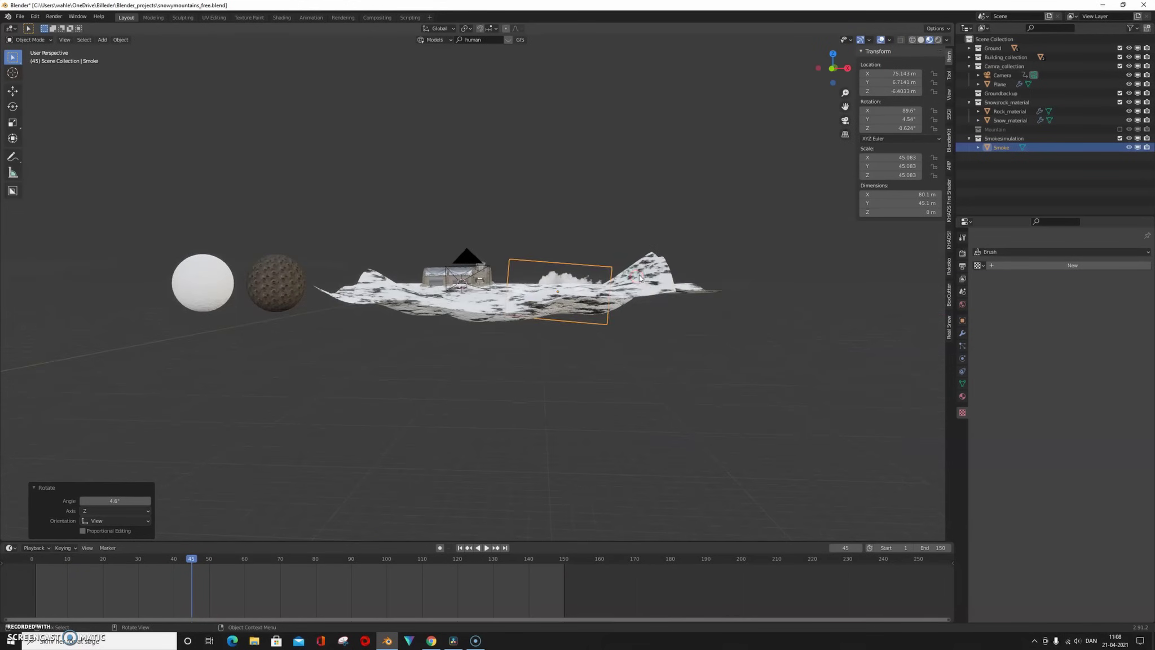
{"action": "key", "text": "KP_0"}
In camera view, place two Smoke copies on the horizon left and right, then preview in Rendered shading.
{"action": "key", "text": "shift+d"}
{"action": "left_click", "coordinate": [470, 303]}
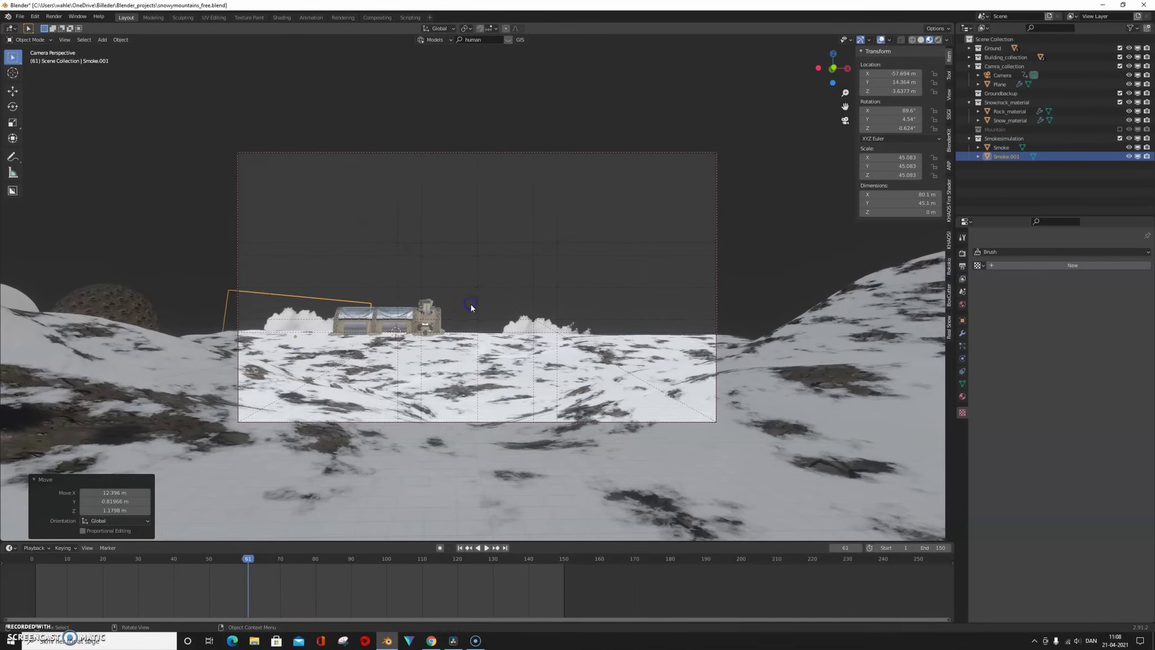
{"action": "key", "text": "shift+d"}
{"action": "left_click", "coordinate": [858, 338]}
{"action": "key", "text": "space"}
{"action": "left_click", "coordinate": [617, 269]}
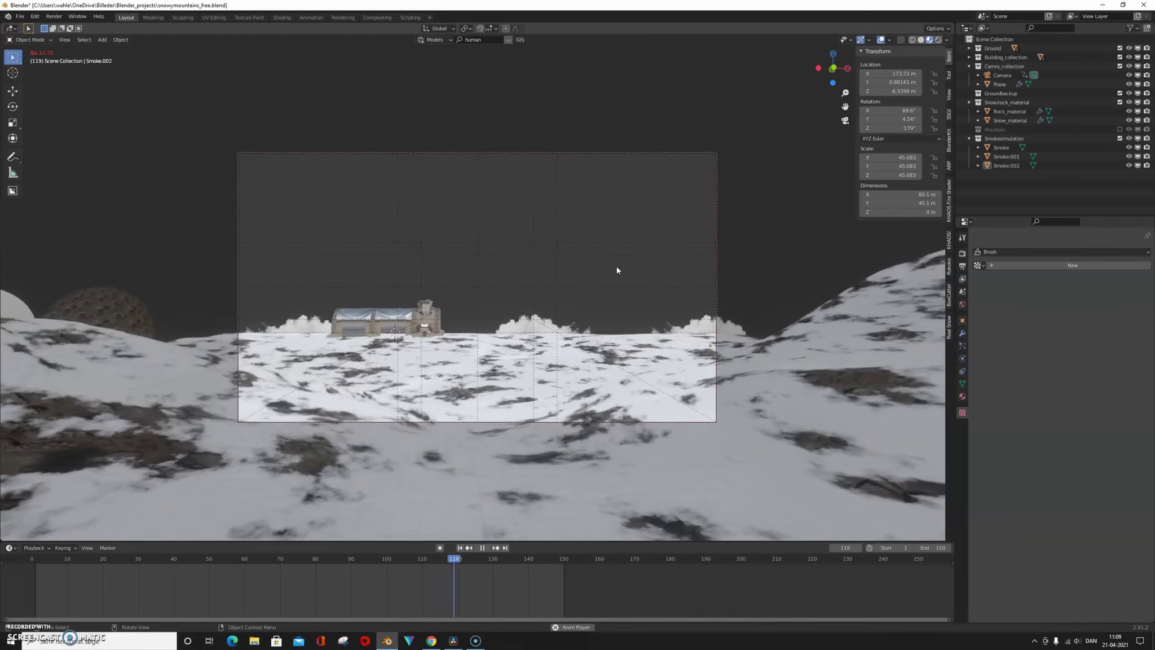
{"action": "key", "text": "space"}
{"action": "key", "text": "z"}
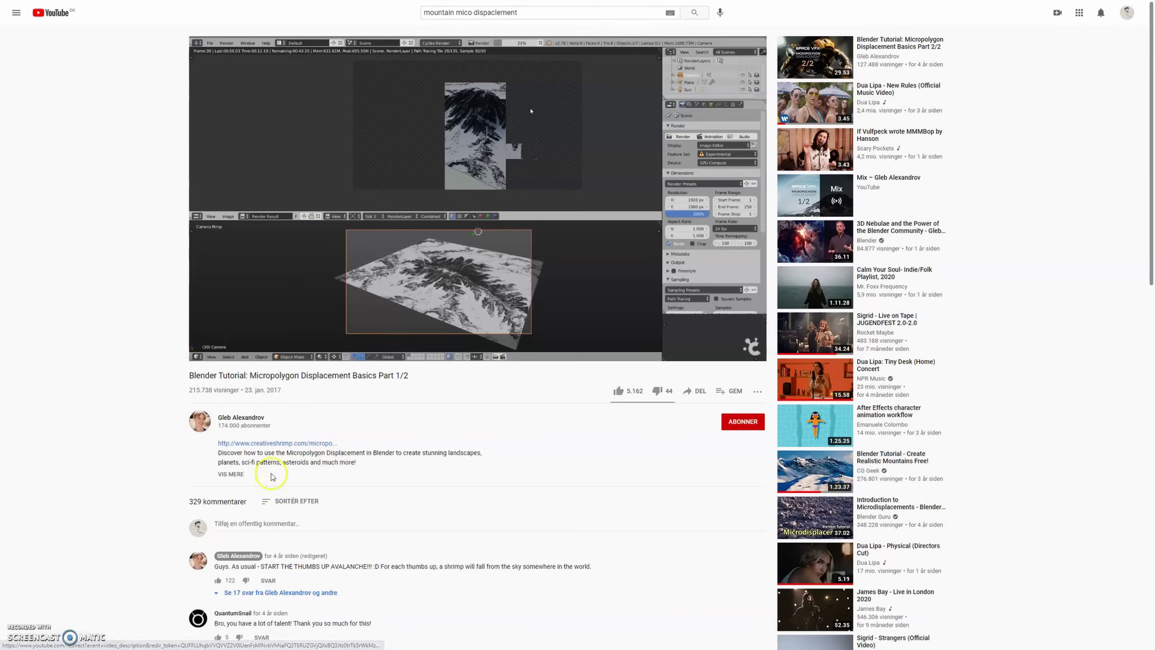
Expand the tutorial description and follow its Google Drive project-files link.
{"action": "left_click", "coordinate": [232, 474]}
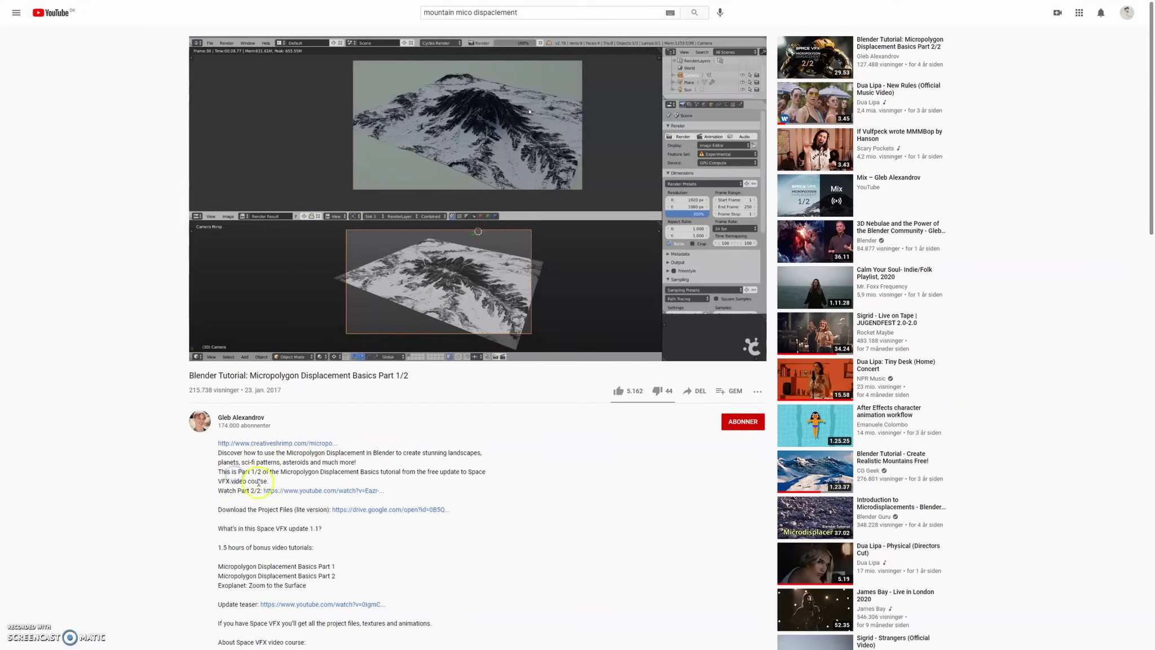
{"action": "left_click", "coordinate": [382, 508]}
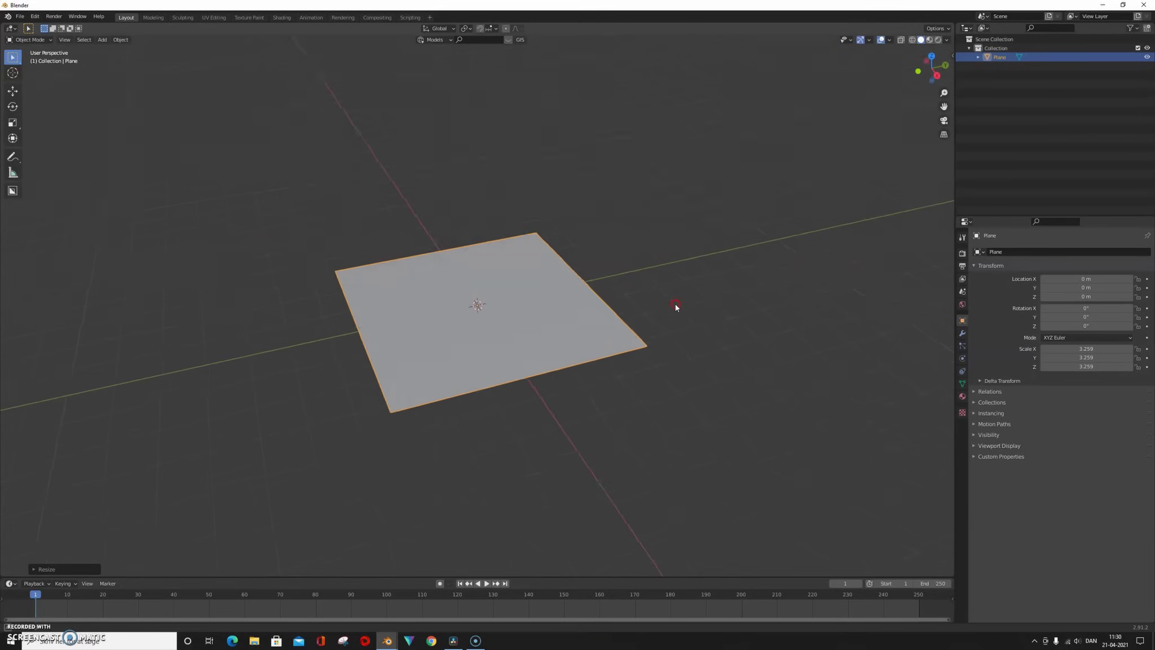
Give the plane a Displace modifier using the terrain heightmap image texture.
{"action": "left_click", "coordinate": [962, 333]}
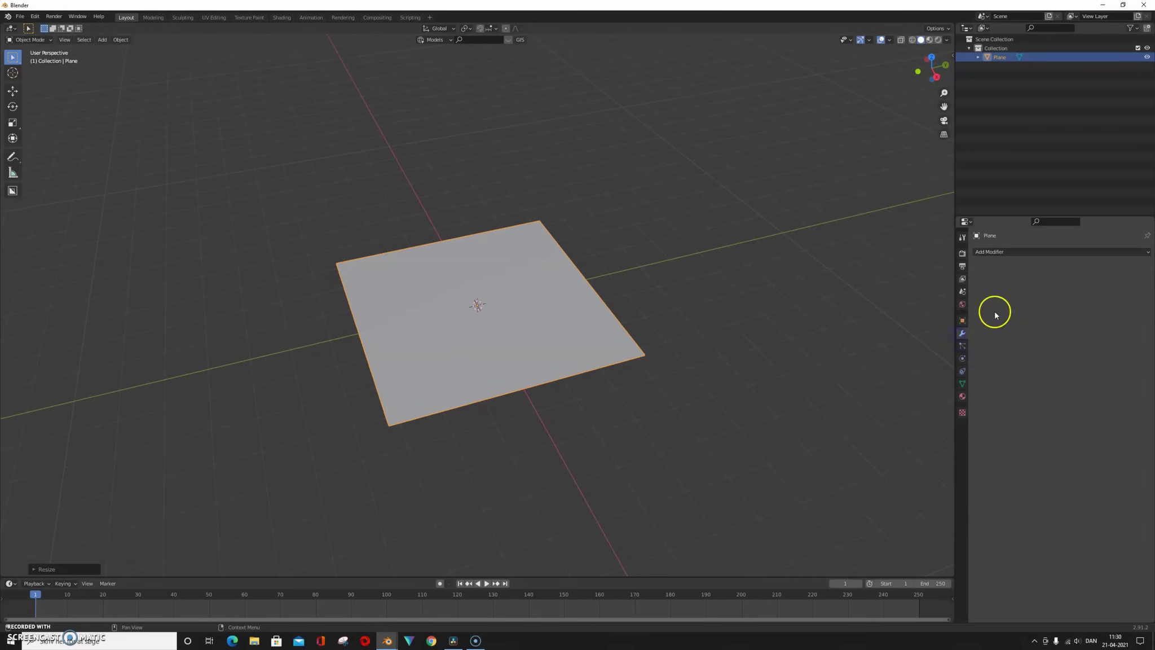
{"action": "left_click", "coordinate": [998, 251]}
{"action": "left_click", "coordinate": [1053, 305]}
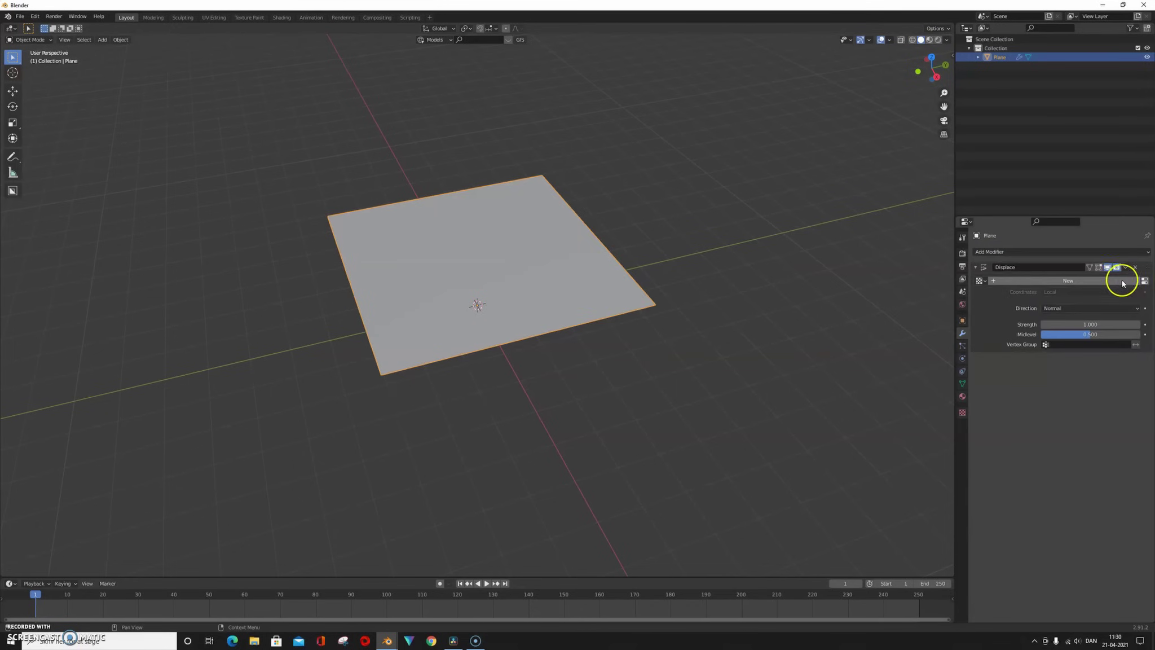
{"action": "left_click", "coordinate": [1145, 280]}
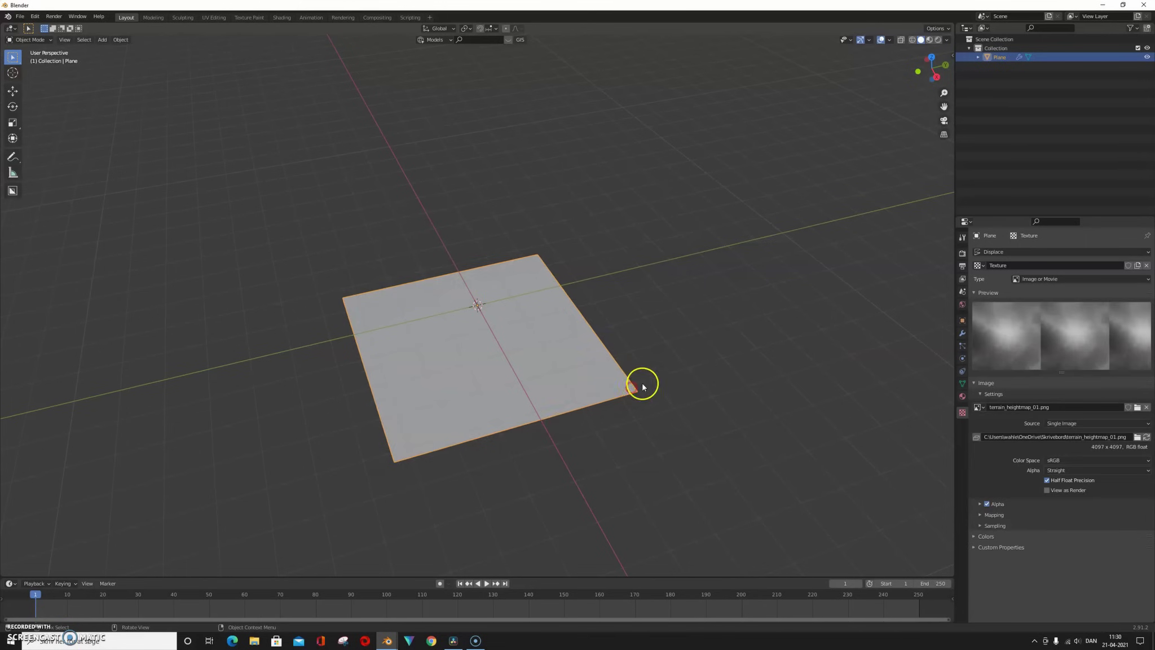
{"action": "middle_click_drag", "start_coordinate": [640, 373], "coordinate": [712, 377]}
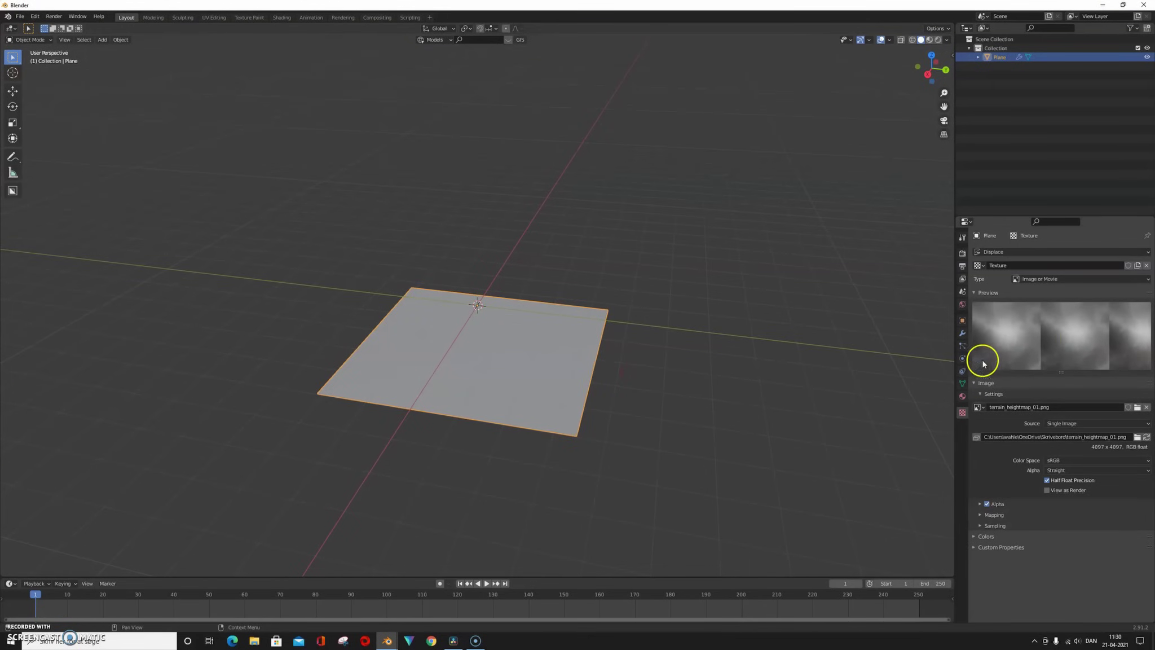
{"action": "left_click", "coordinate": [962, 333]}
{"action": "left_click_drag", "start_coordinate": [1080, 326], "coordinate": [1069, 326]}
{"action": "key", "text": "Tab"}
{"action": "right_click", "coordinate": [479, 317]}
{"action": "key", "text": "Tab"}
Add a Subdivision modifier above Displace and shade the terrain smooth.
{"action": "left_click", "coordinate": [993, 252]}
{"action": "left_click", "coordinate": [962, 379]}
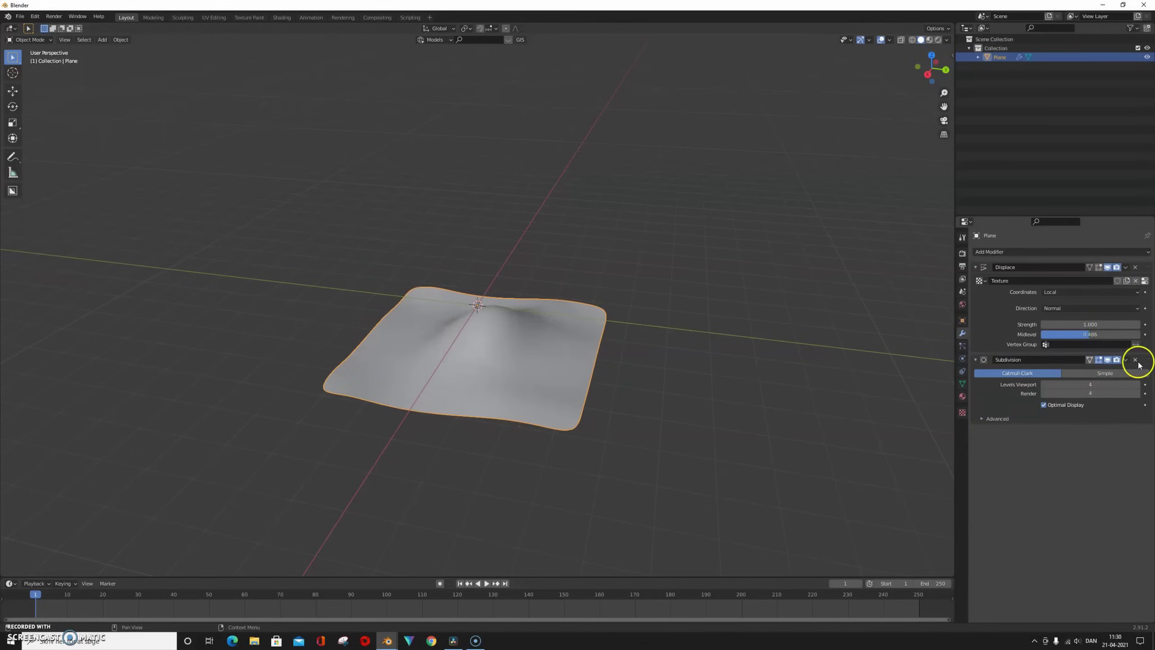
{"action": "left_click_drag", "start_coordinate": [1138, 364], "coordinate": [1139, 270]}
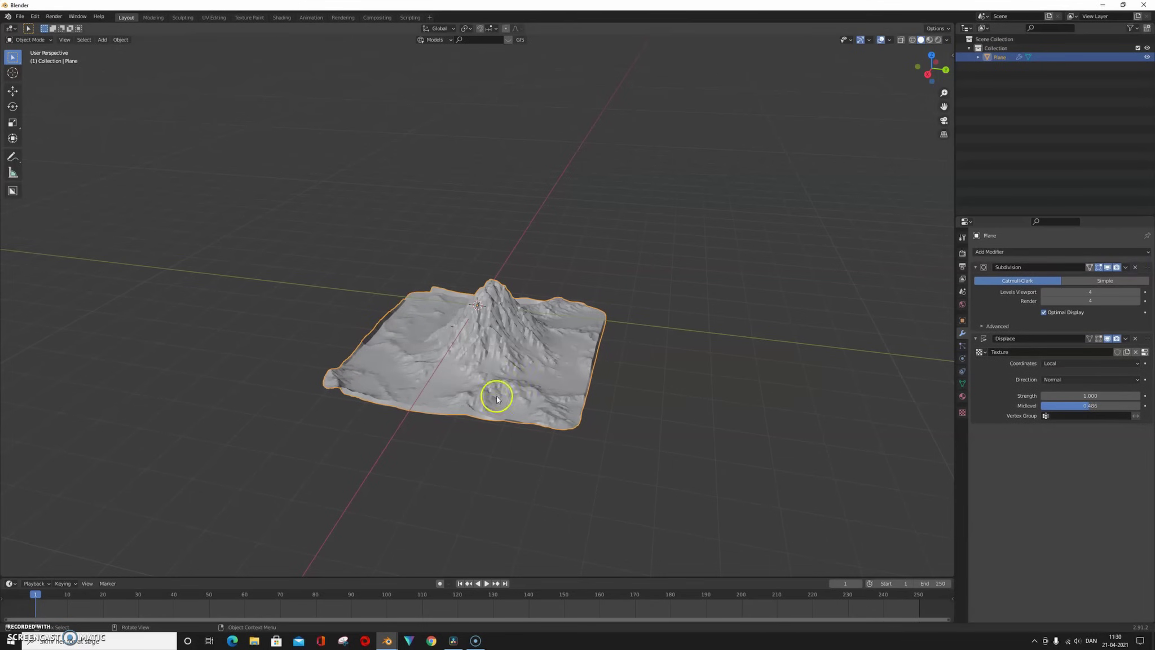
{"action": "mouse_move", "coordinate": [496, 398]}
{"action": "middle_mouse_down"}
{"action": "mouse_move", "coordinate": [523, 343]}
{"action": "mouse_move", "coordinate": [470, 338]}
{"action": "middle_mouse_up"}
{"action": "right_click", "coordinate": [513, 348]}
{"action": "left_click", "coordinate": [512, 348]}
Set Subdivision viewport and render levels to 6, then enter Edit Mode for the vertex menu.
{"action": "left_click", "coordinate": [1138, 292]}
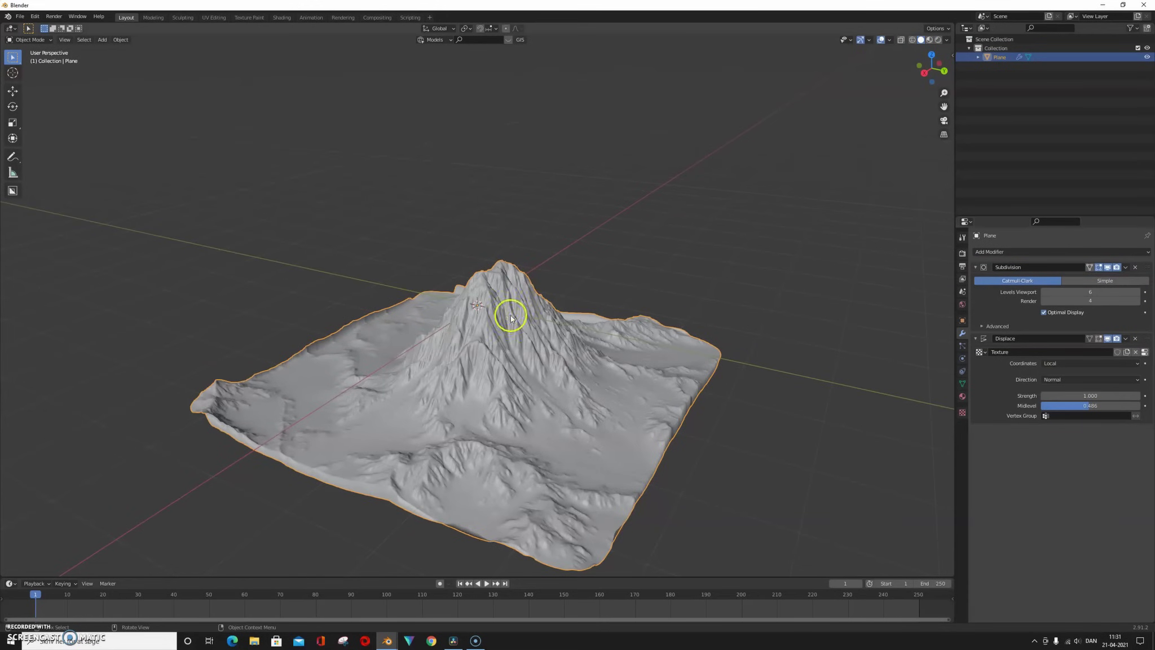
{"action": "scroll", "coordinate": [628, 397], "scroll_direction": "up", "scroll_amount": 2}
{"action": "scroll", "coordinate": [634, 306], "scroll_direction": "up", "scroll_amount": 2}
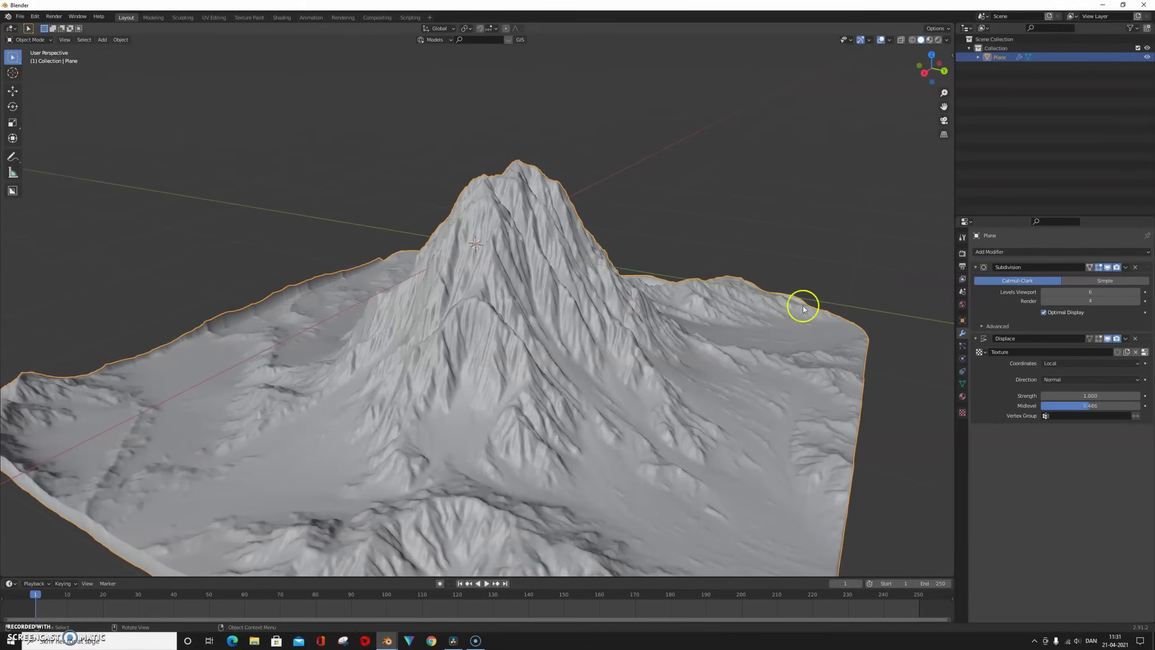
{"action": "left_click", "coordinate": [1045, 292]}
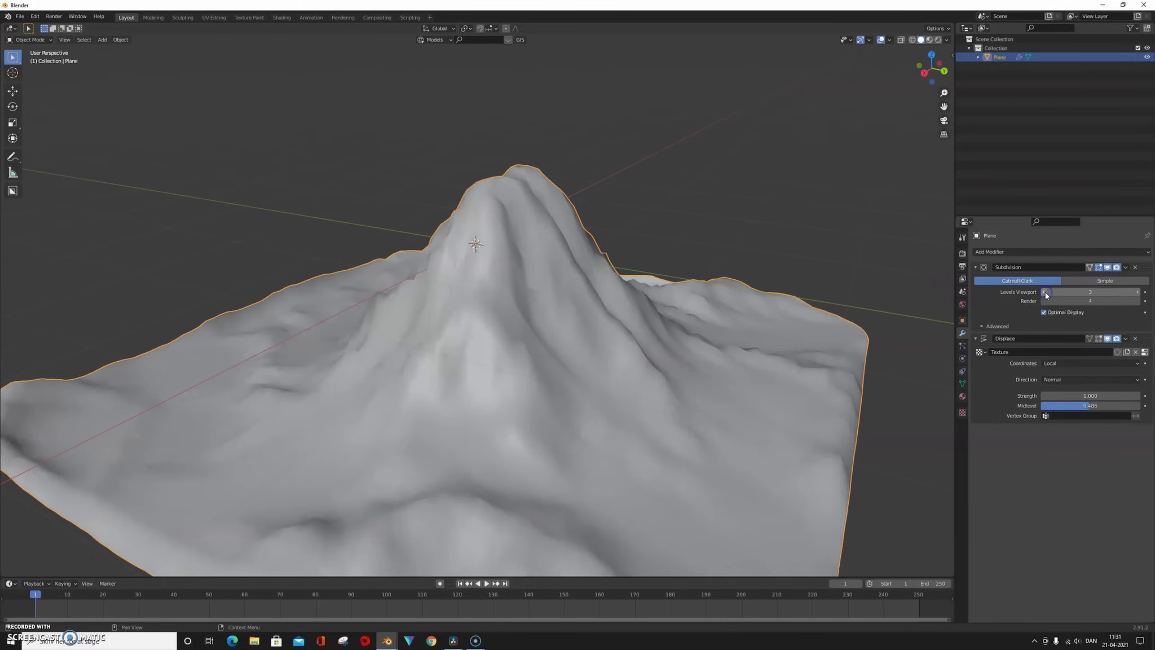
{"action": "left_click", "coordinate": [1138, 292]}
{"action": "left_click", "coordinate": [1138, 292]}
{"action": "left_click", "coordinate": [1138, 292]}
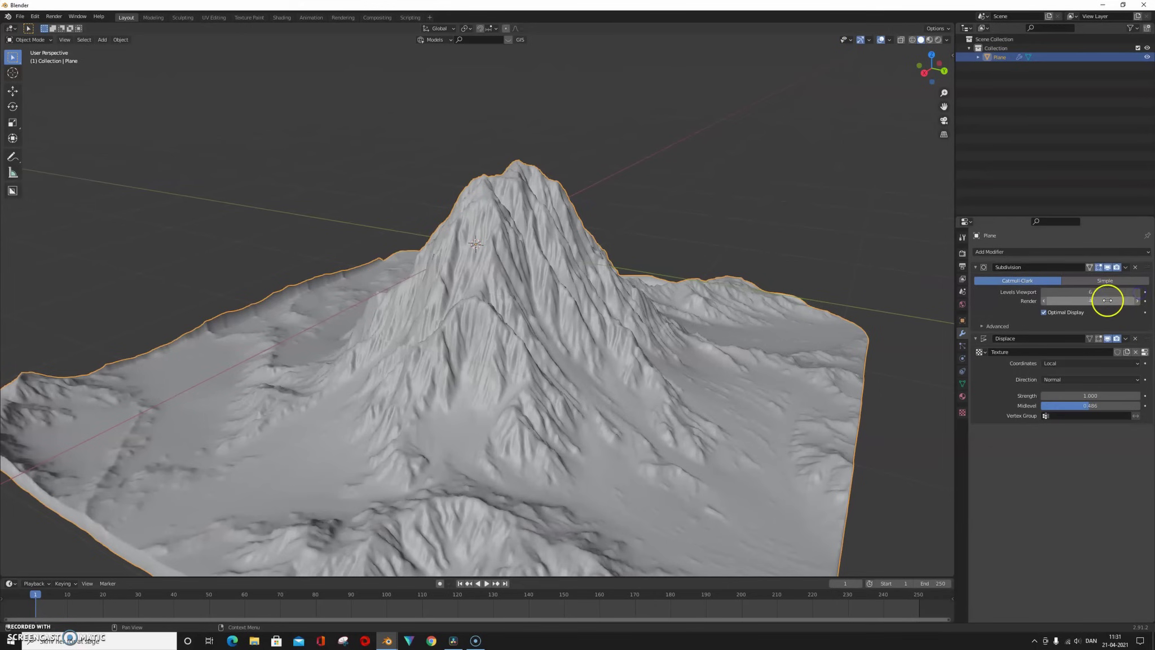
{"action": "left_click", "coordinate": [1138, 300]}
{"action": "left_click", "coordinate": [1138, 300]}
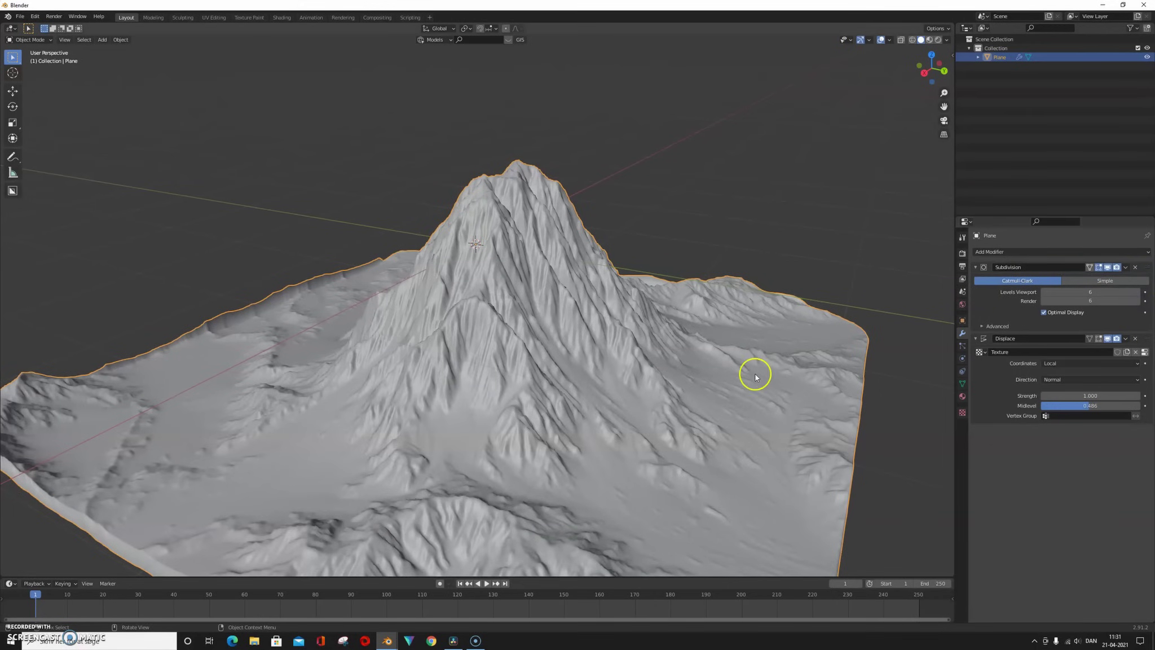
{"action": "key", "text": "Tab"}
{"action": "right_click", "coordinate": [469, 337]}
Subdivide the plane's mesh and lower the Displace strength to about 1.6.
{"action": "left_click", "coordinate": [469, 334]}
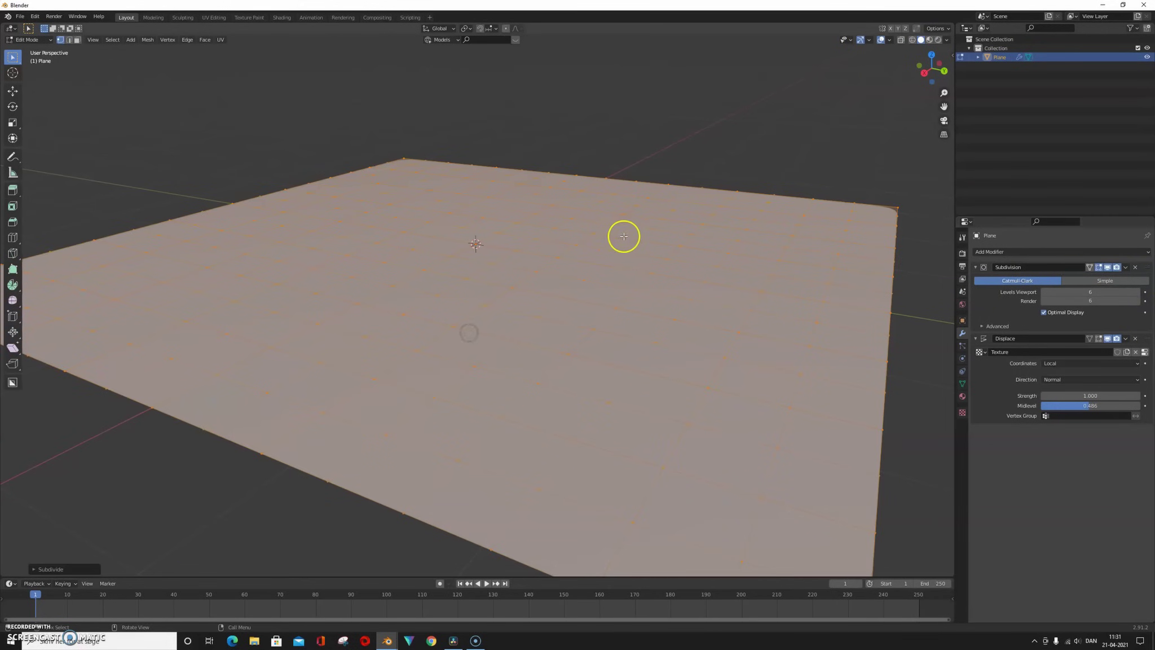
{"action": "key", "text": "Tab"}
{"action": "mouse_move", "coordinate": [399, 172]}
{"action": "middle_mouse_down"}
{"action": "mouse_move", "coordinate": [515, 356]}
{"action": "mouse_move", "coordinate": [350, 337]}
{"action": "mouse_move", "coordinate": [549, 330]}
{"action": "mouse_move", "coordinate": [513, 335]}
{"action": "mouse_move", "coordinate": [544, 345]}
{"action": "middle_mouse_up"}
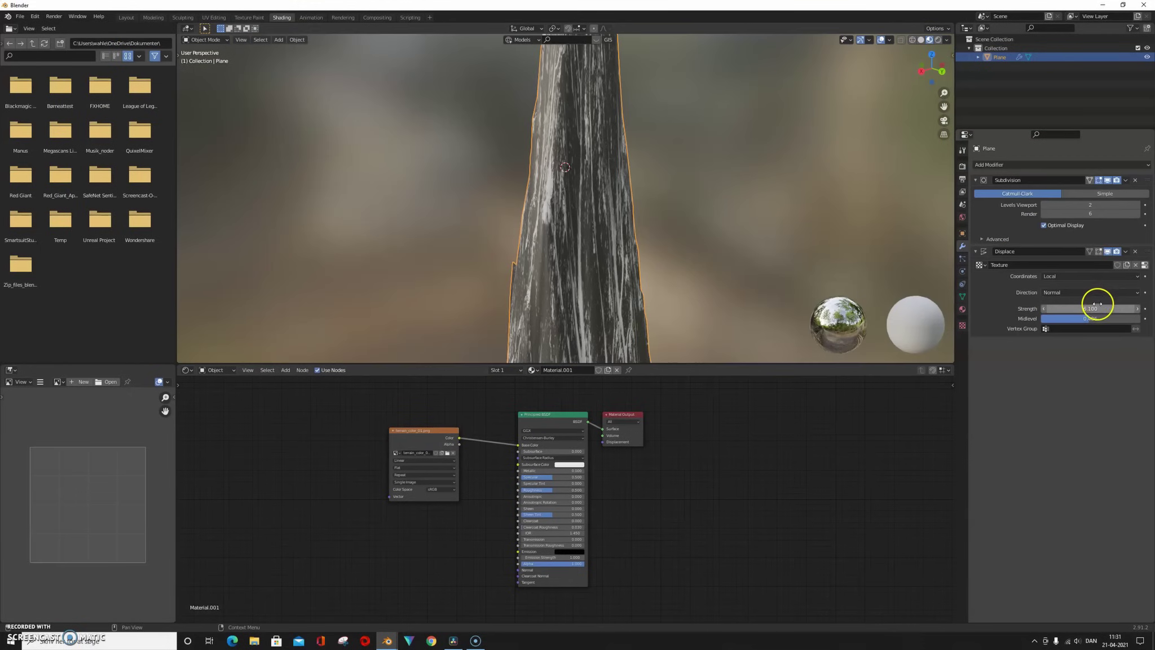
{"action": "left_click_drag", "start_coordinate": [1093, 309], "coordinate": [1078, 313]}
{"action": "mouse_move", "coordinate": [636, 228]}
{"action": "middle_mouse_down"}
{"action": "mouse_move", "coordinate": [690, 227]}
{"action": "mouse_move", "coordinate": [636, 228]}
{"action": "middle_mouse_up"}
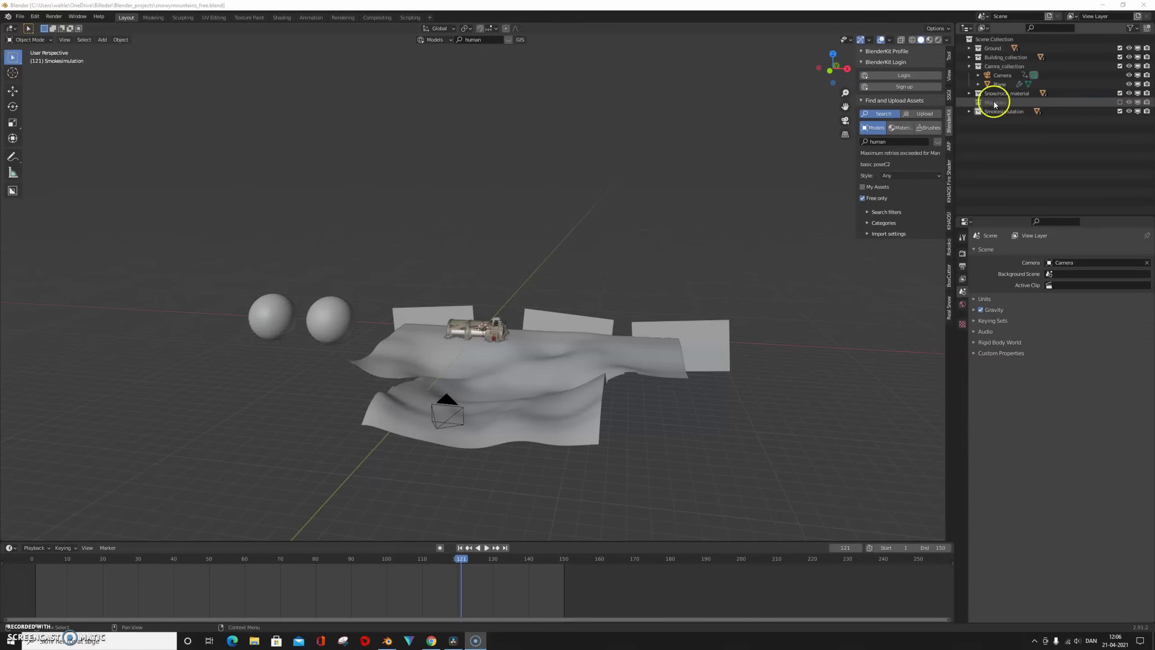
Show the Mountain collection and duplicate the mountain along Y as a second peak.
{"action": "left_click", "coordinate": [1119, 102]}
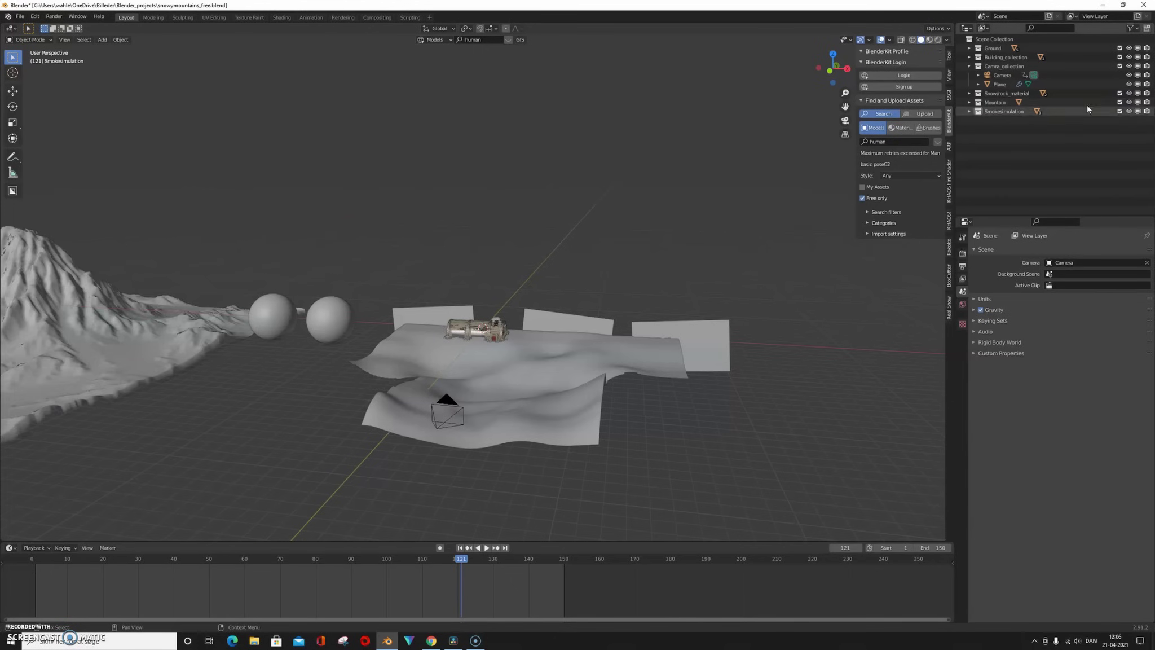
{"action": "scroll", "coordinate": [389, 185], "scroll_direction": "down", "scroll_amount": 3}
{"action": "left_click", "coordinate": [240, 299]}
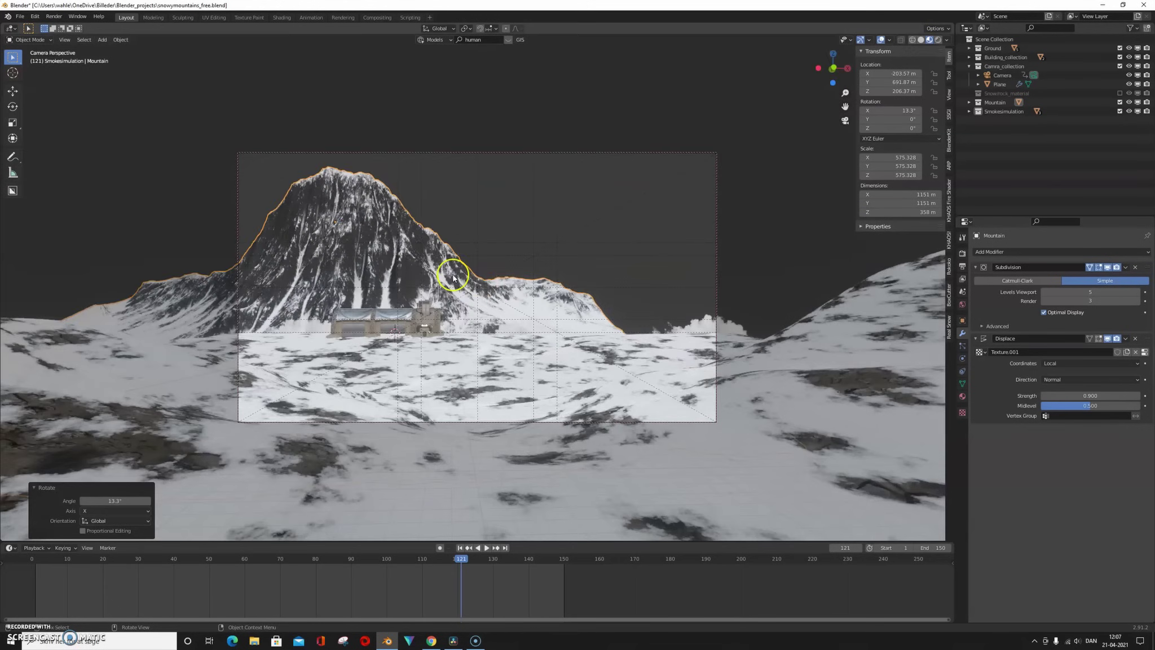
{"action": "key", "text": "shift+d"}
{"action": "key", "text": "y"}
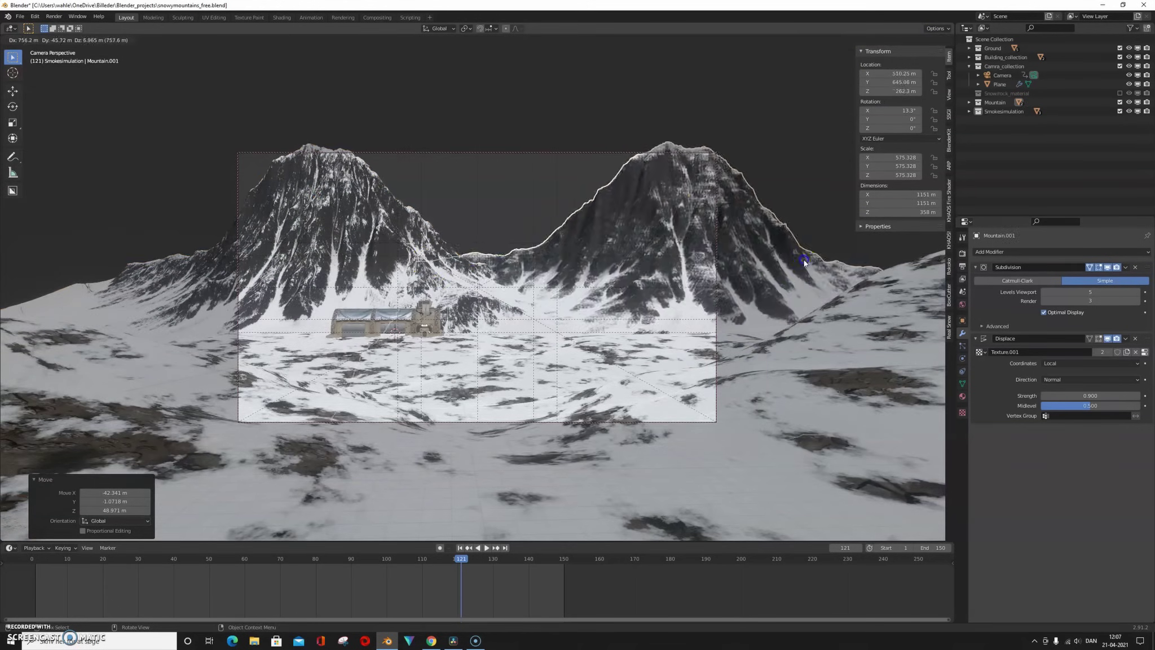
{"action": "left_click", "coordinate": [750, 316]}
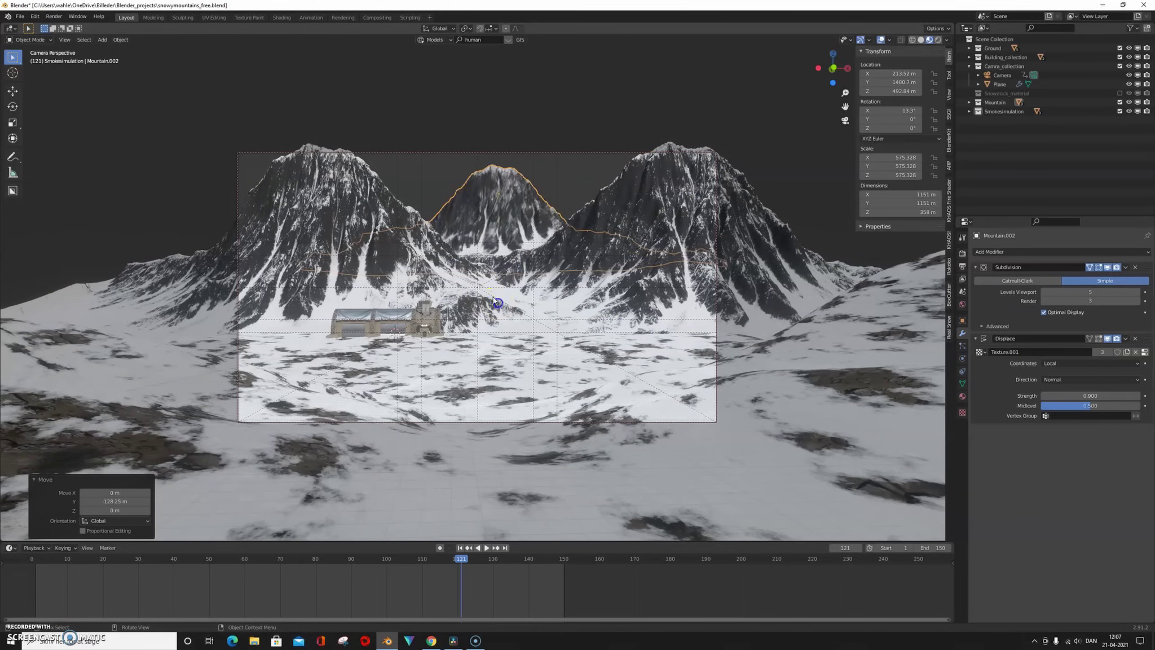
Place a third peak between the others, tilt it on X, and test render.
{"action": "left_click", "coordinate": [504, 192]}
{"action": "key", "text": "r"}
{"action": "key", "text": "x"}
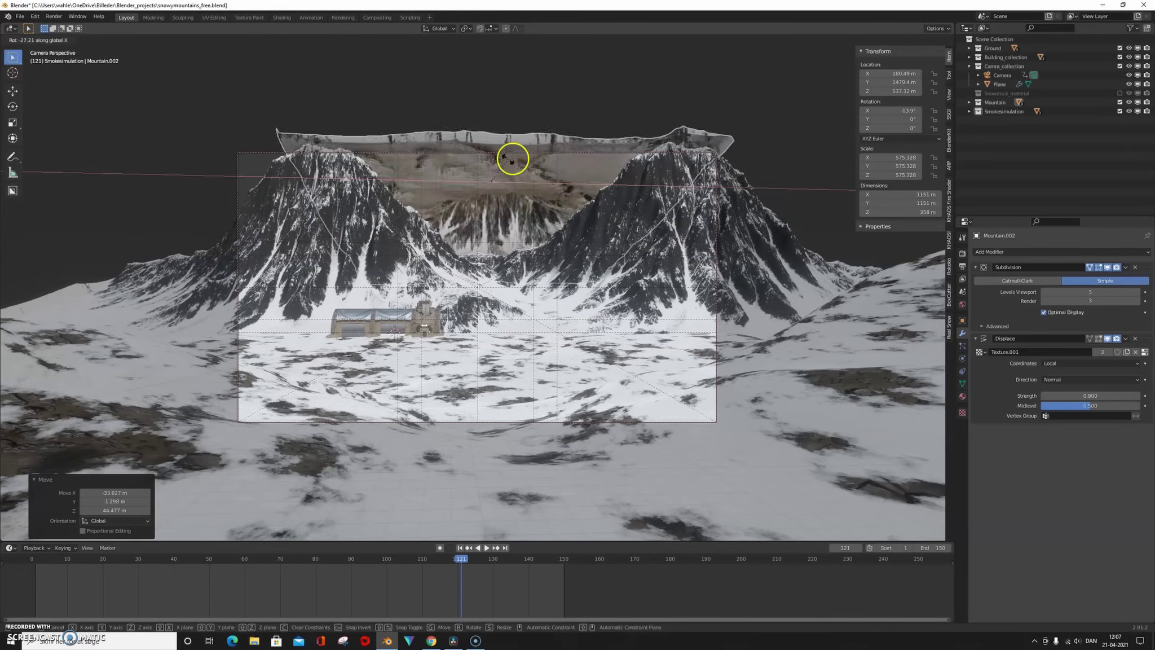
{"action": "left_click", "coordinate": [506, 203]}
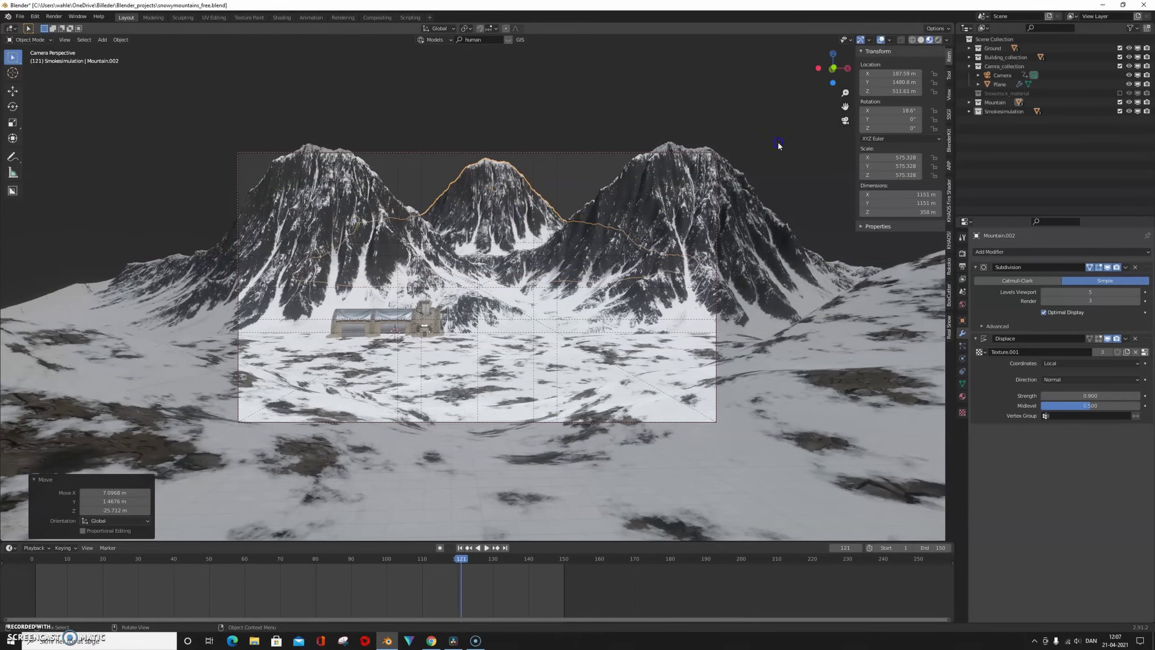
{"action": "key", "text": "F12"}
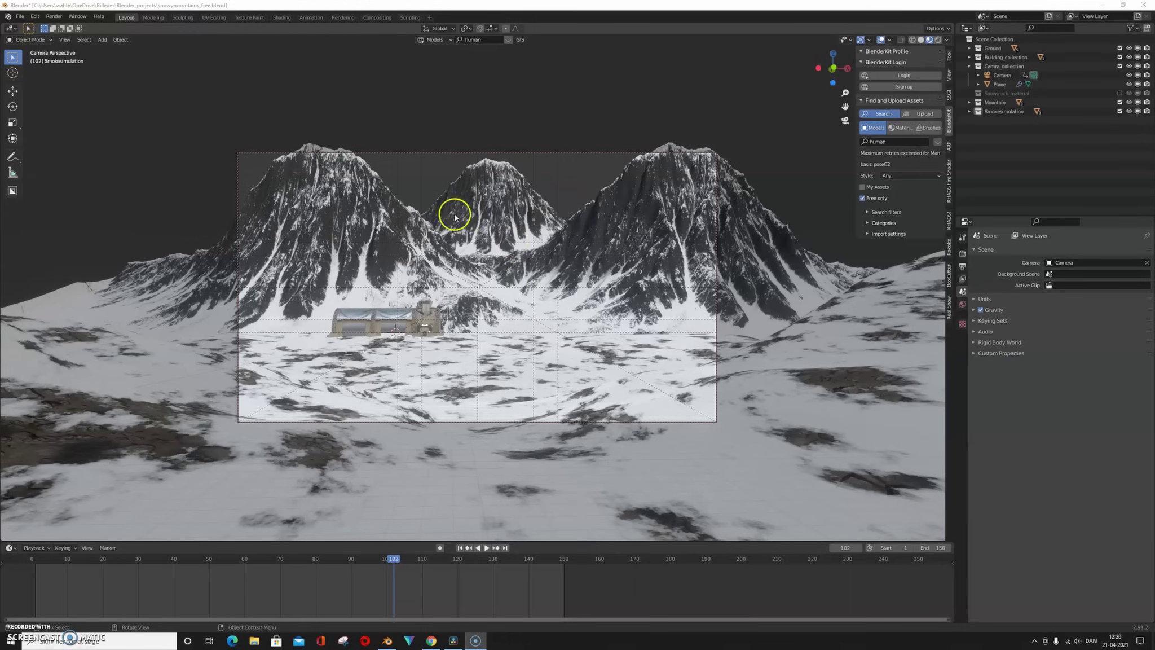
Duplicate Mountain.001 and shrink the copy into a small hill.
{"action": "left_click", "coordinate": [1119, 102]}
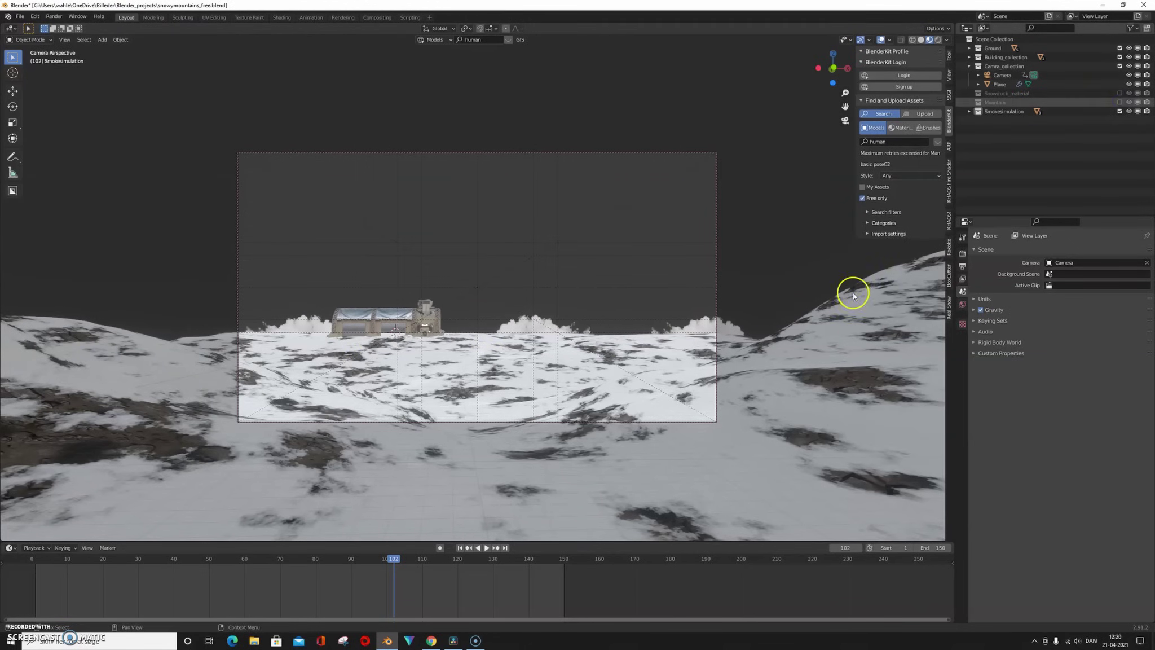
{"action": "left_click", "coordinate": [1120, 102]}
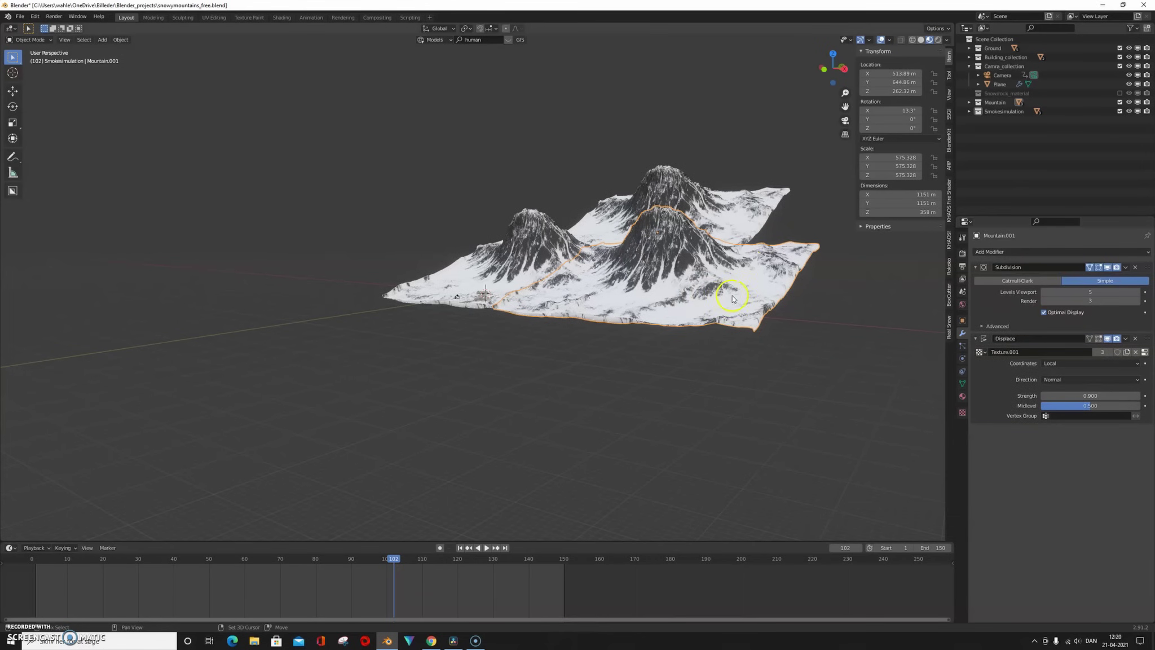
{"action": "key", "text": "shift+d"}
{"action": "left_click", "coordinate": [684, 305]}
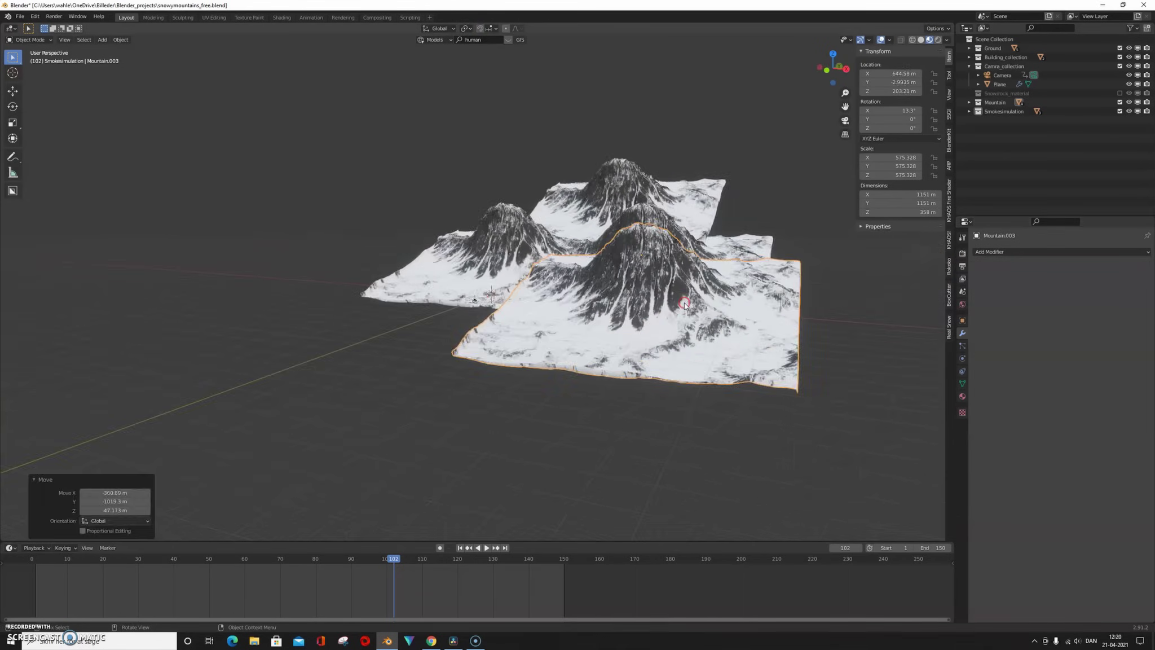
{"action": "scroll", "coordinate": [624, 338], "scroll_direction": "up", "scroll_amount": 5}
{"action": "key", "text": "g"}
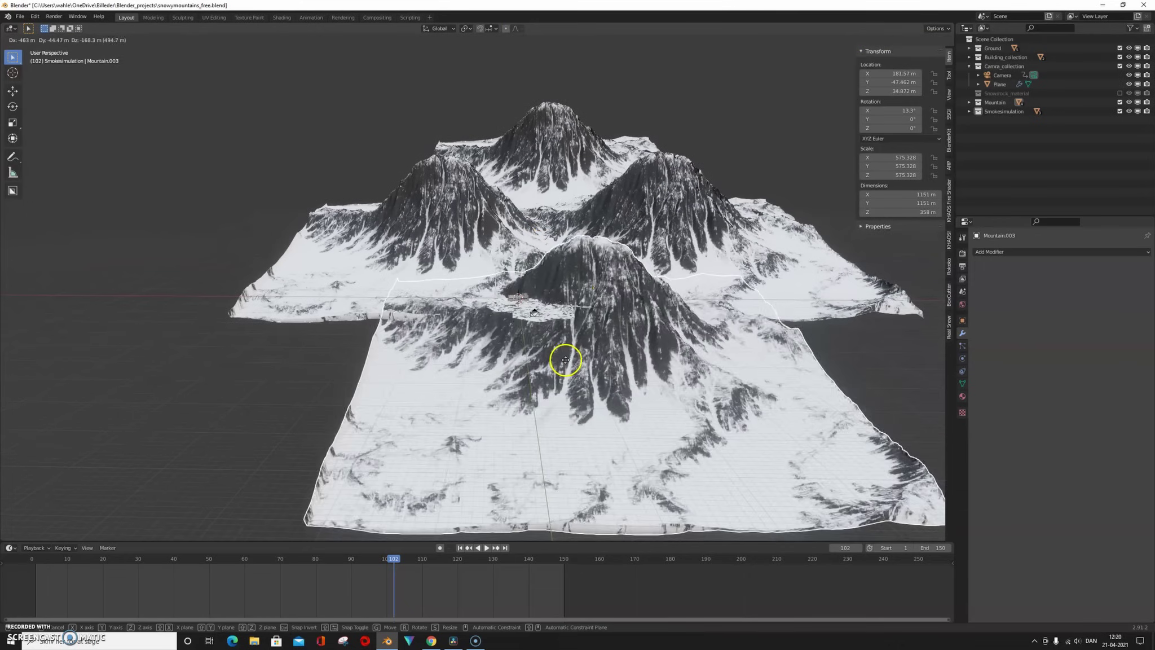
{"action": "key", "text": "s"}
{"action": "left_click", "coordinate": [615, 307]}
{"action": "mouse_move", "coordinate": [615, 308]}
{"action": "middle_mouse_down"}
{"action": "mouse_move", "coordinate": [649, 315]}
{"action": "mouse_move", "coordinate": [823, 300]}
{"action": "middle_mouse_up"}
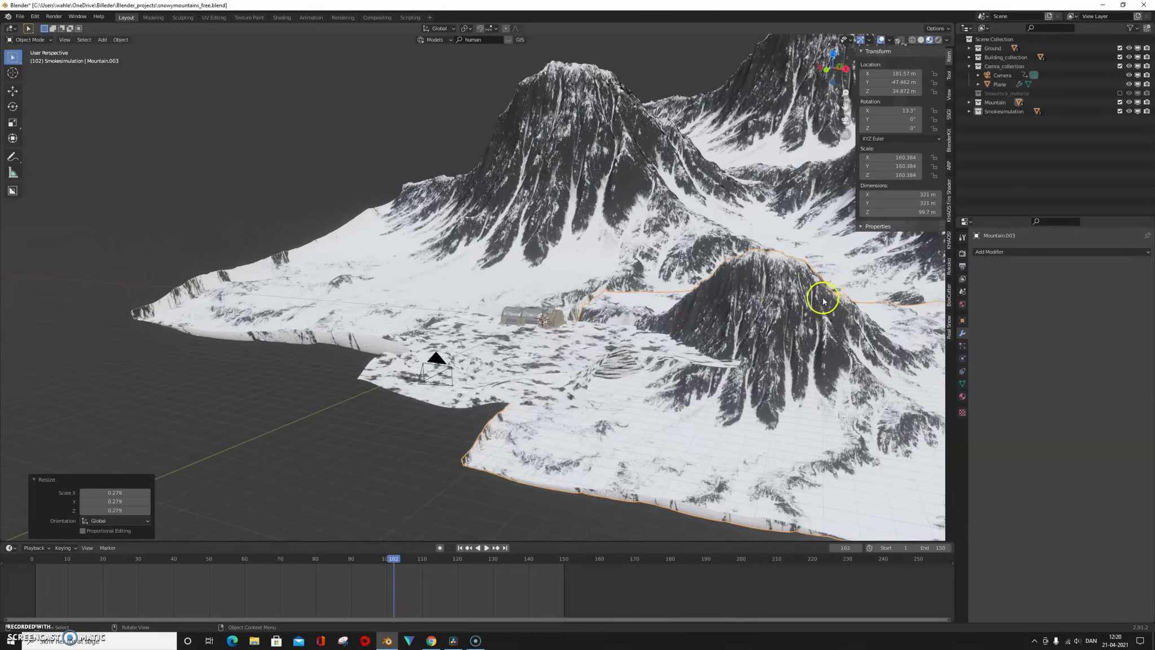
Move the small hill beside the bunker in camera view.
{"action": "key", "text": "g"}
{"action": "left_click", "coordinate": [711, 335]}
{"action": "middle_click_drag", "start_coordinate": [712, 335], "coordinate": [590, 361]}
{"action": "key", "text": "g"}
{"action": "left_click", "coordinate": [596, 316]}
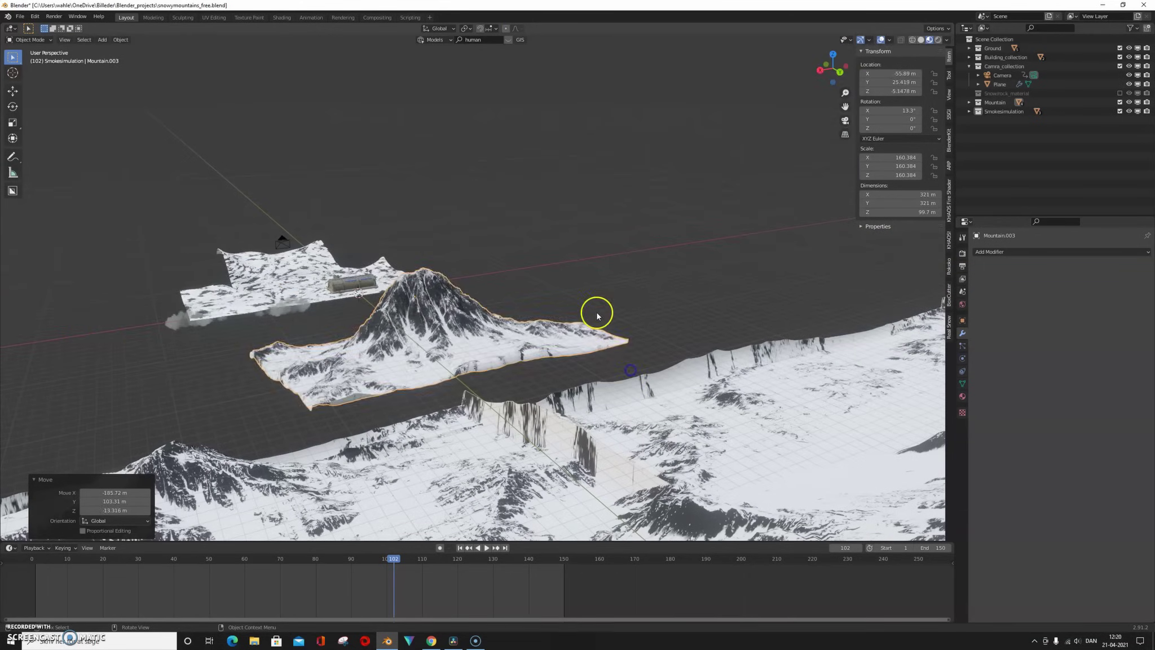
{"action": "key", "text": "KP_0"}
{"action": "key", "text": "g"}
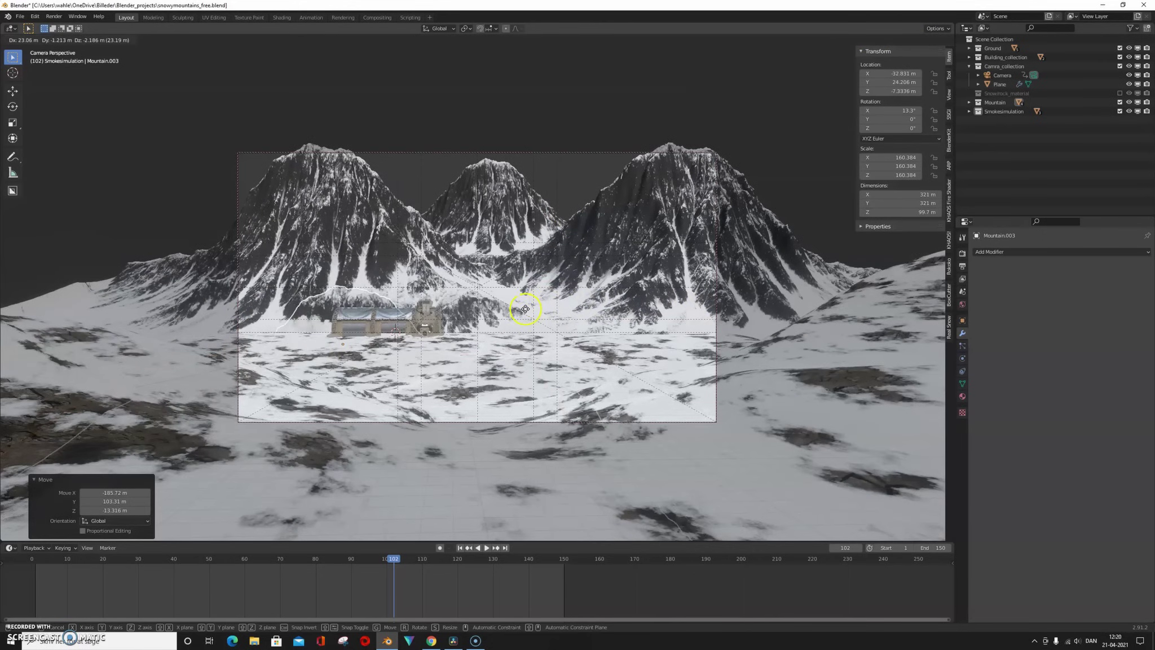
{"action": "left_click", "coordinate": [526, 317]}
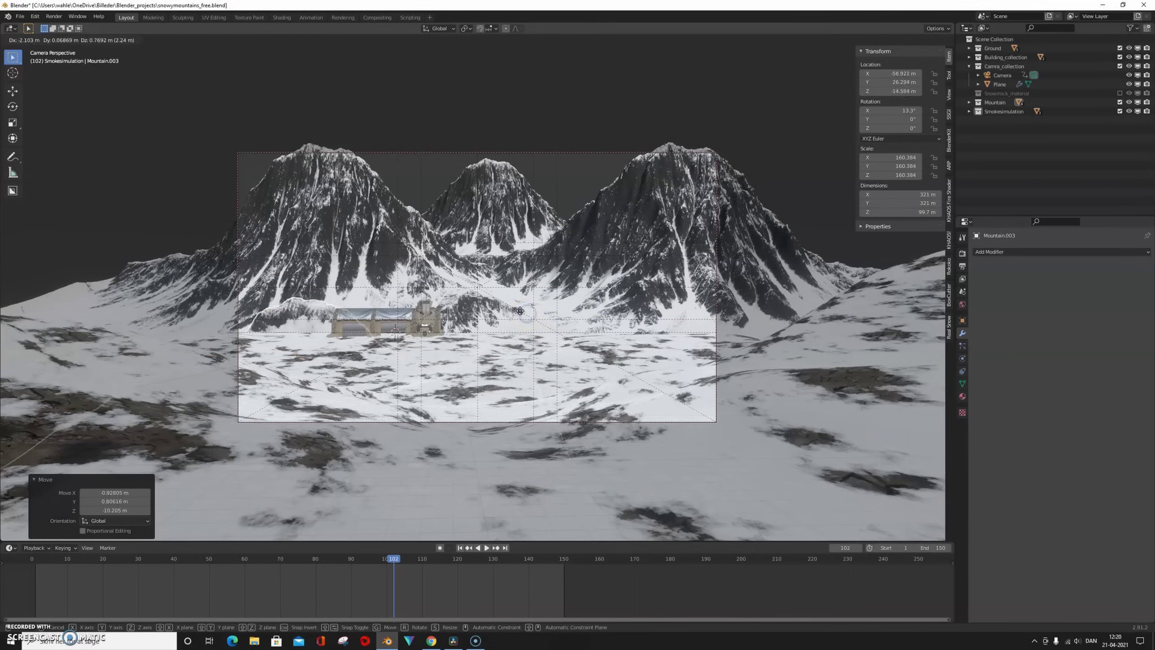
Duplicate the hill, rotate it about 93° around Z, and push it back along Y.
{"action": "key", "text": "shift+d"}
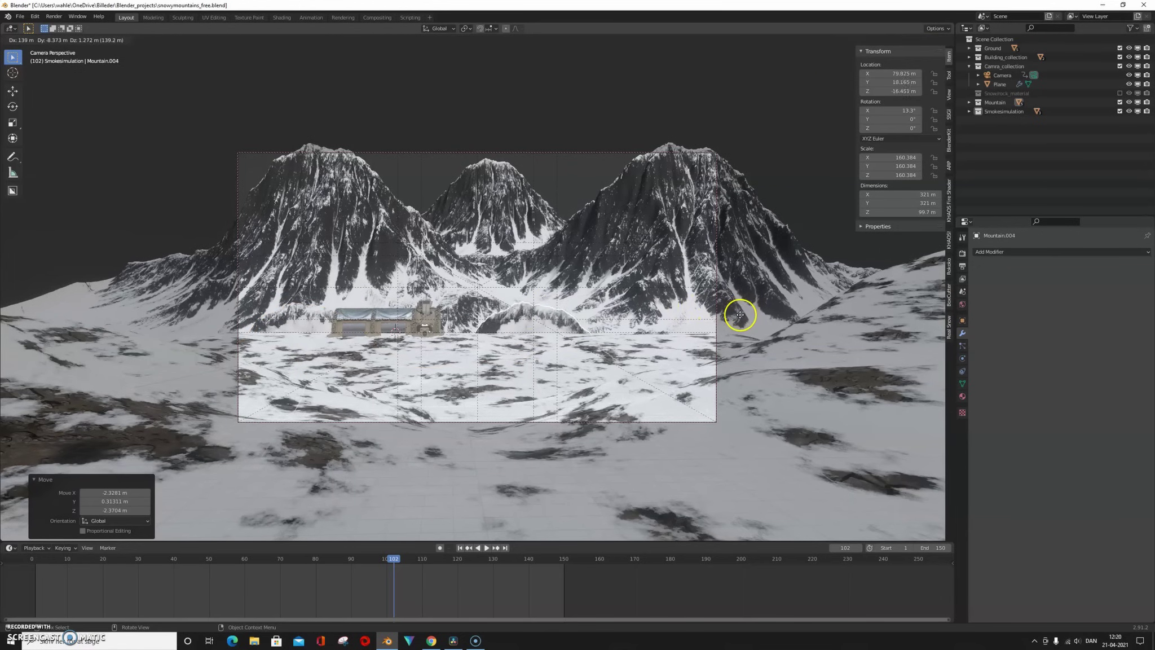
{"action": "left_click", "coordinate": [736, 313]}
{"action": "key", "text": "r"}
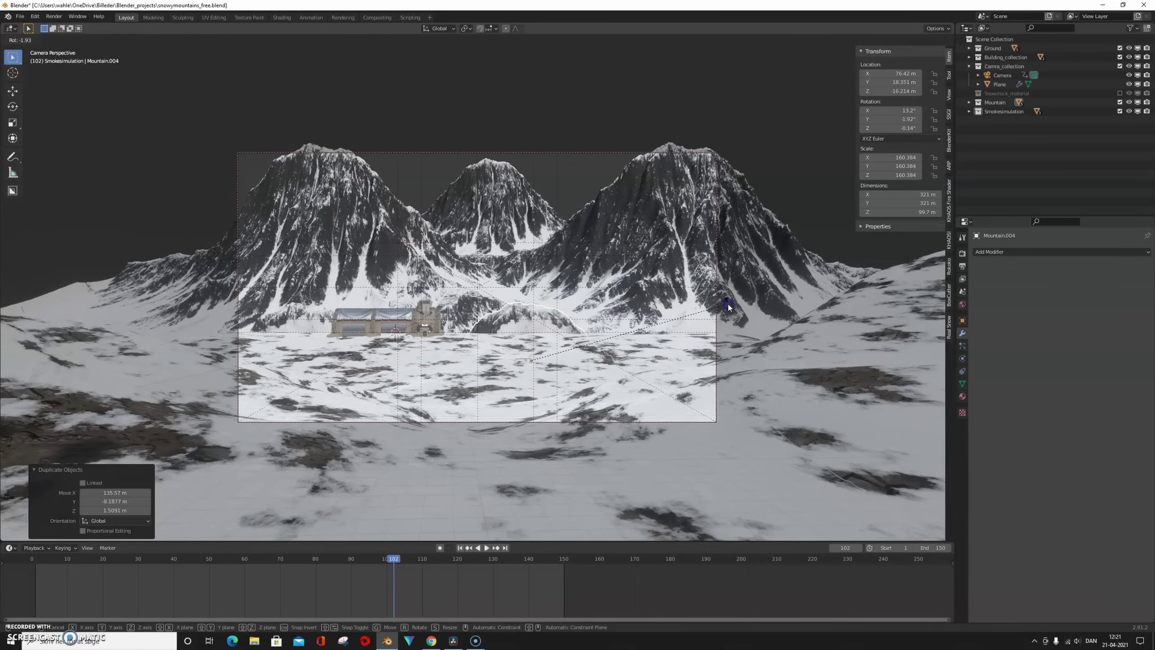
{"action": "left_click", "coordinate": [728, 306]}
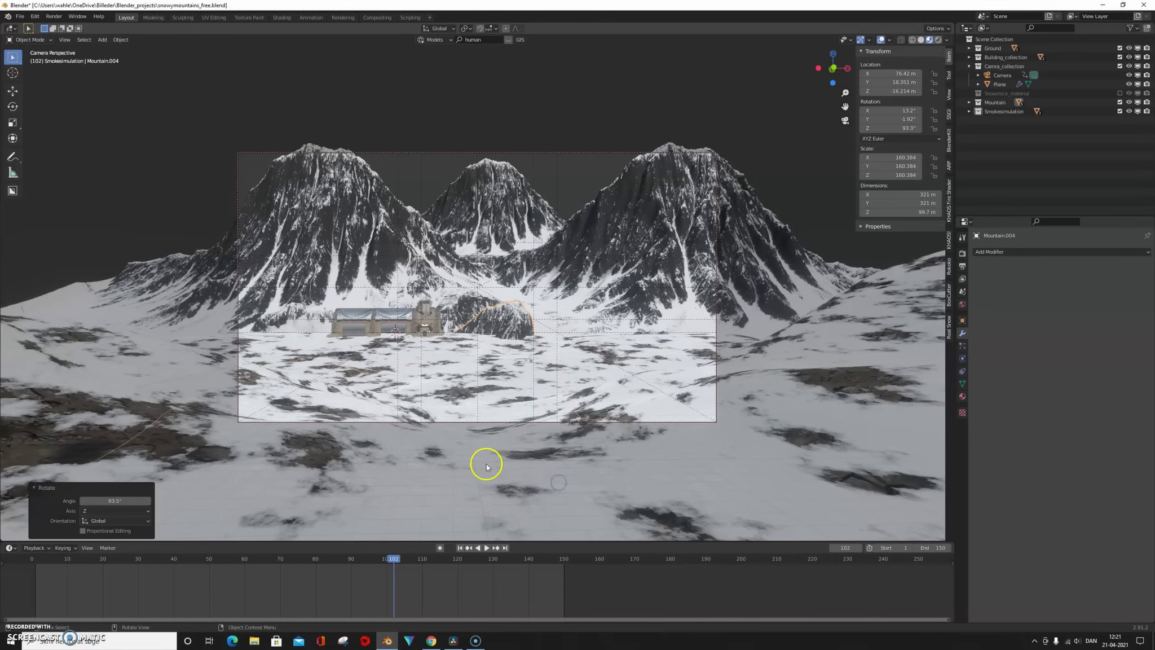
{"action": "key", "text": "g"}
{"action": "key", "text": "y"}
{"action": "left_click", "coordinate": [550, 427]}
Enlarge and reposition that hill, then add a third hill in the right foreground.
{"action": "key", "text": "g"}
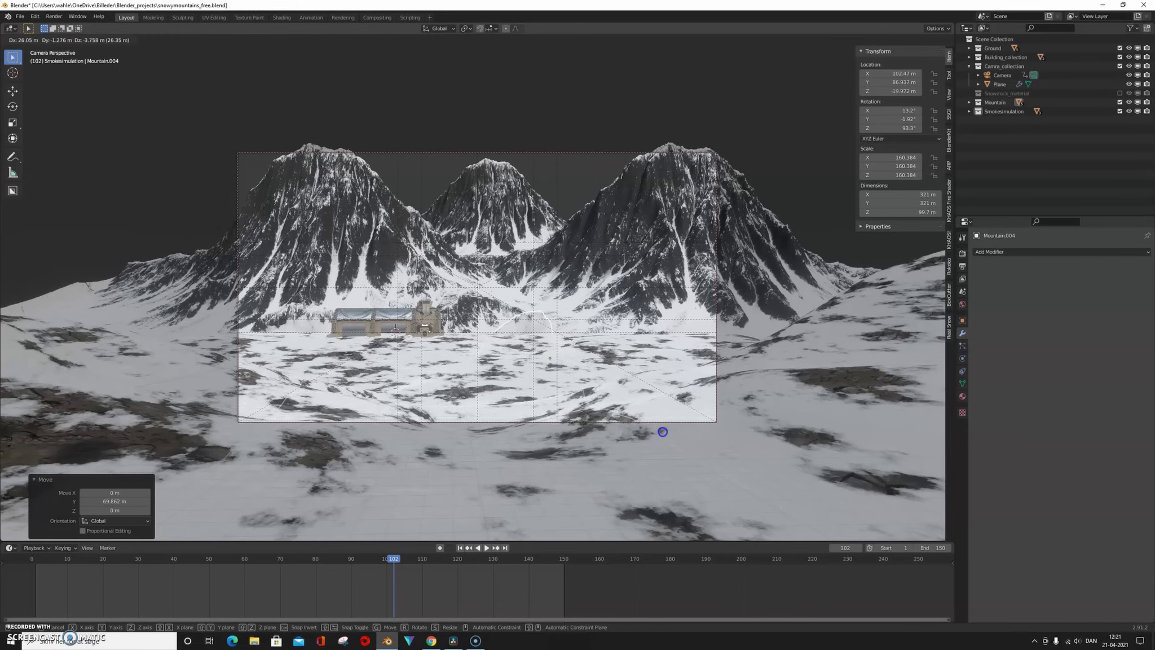
{"action": "left_click", "coordinate": [663, 431]}
{"action": "key", "text": "s"}
{"action": "left_click", "coordinate": [599, 400]}
{"action": "key", "text": "g"}
{"action": "left_click", "coordinate": [643, 403]}
{"action": "key", "text": "shift+d"}
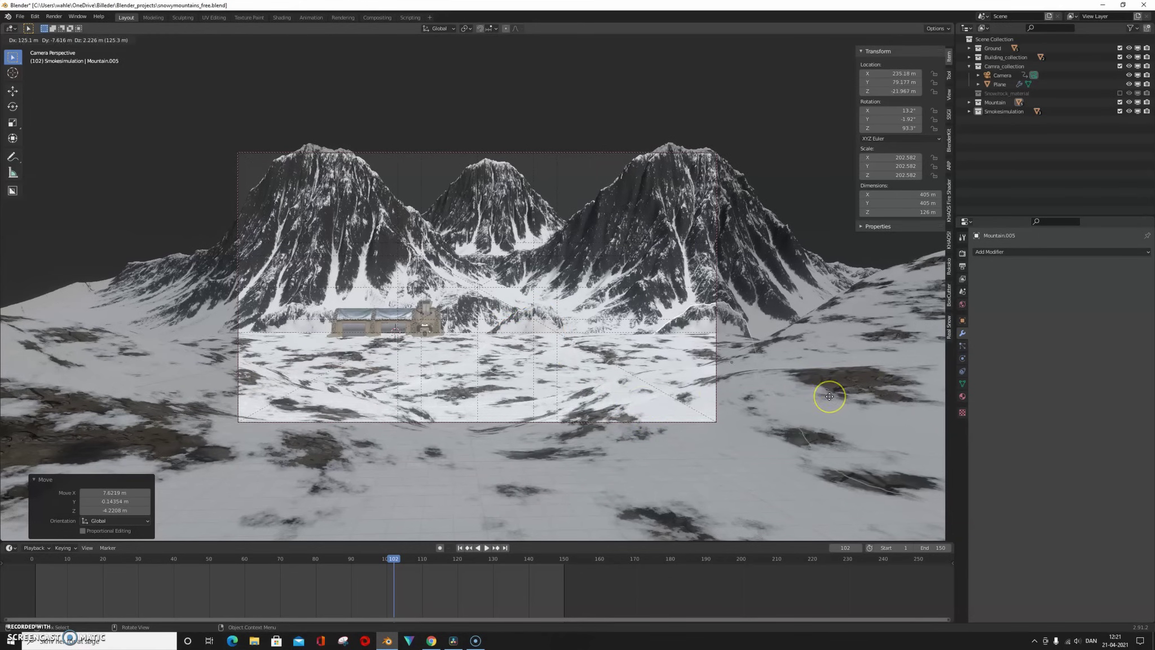
{"action": "left_click", "coordinate": [829, 396]}
{"action": "mouse_move", "coordinate": [601, 244]}
{"action": "middle_mouse_down"}
{"action": "mouse_move", "coordinate": [574, 263]}
{"action": "mouse_move", "coordinate": [490, 244]}
{"action": "mouse_move", "coordinate": [520, 235]}
{"action": "mouse_move", "coordinate": [495, 291]}
{"action": "middle_mouse_up"}
Make Mountain.003 the active object alongside Mountain.005 and save the blend file.
{"action": "left_click", "coordinate": [451, 309]}
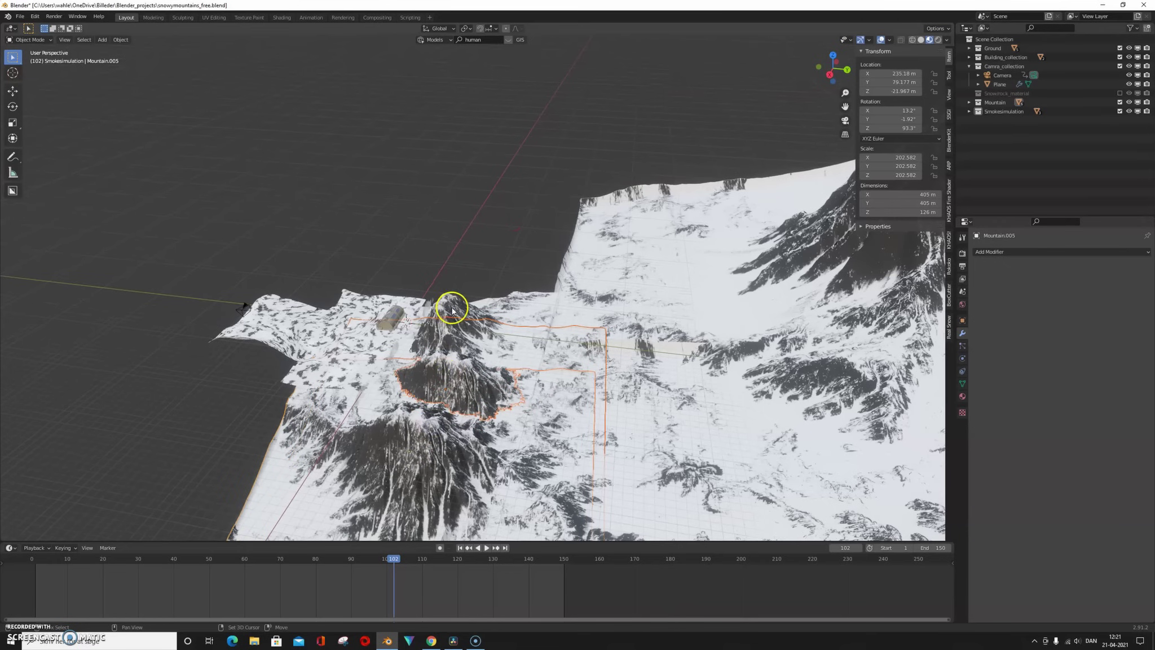
{"action": "left_click", "coordinate": [452, 309], "text": "ctrl"}
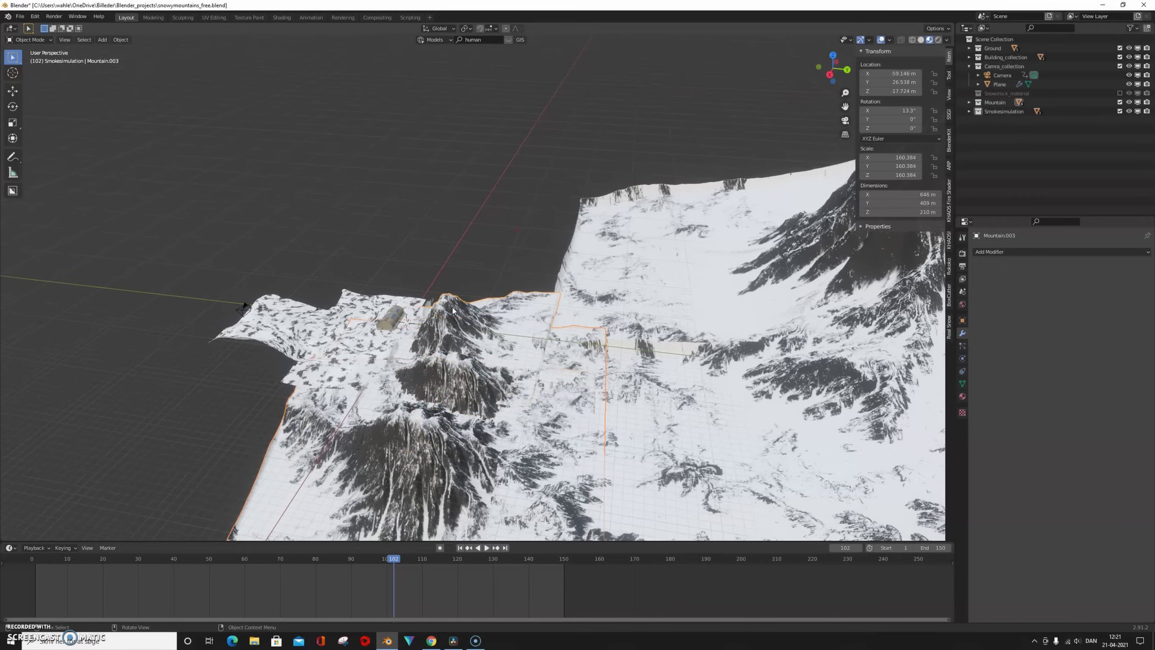
{"action": "key", "text": "ctrl+s"}
{"action": "middle_click_drag", "start_coordinate": [446, 296], "coordinate": [495, 244]}
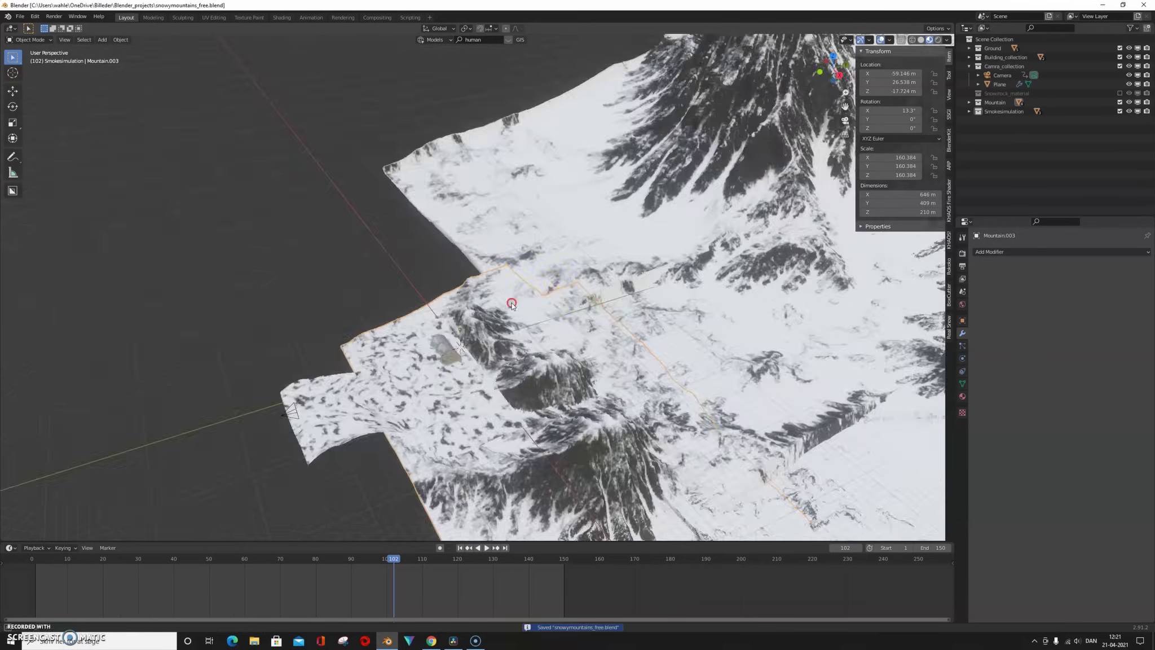
Add a cube, enlarge it and stretch it along X to cover the hills.
{"action": "key", "text": "Tab"}
{"action": "key", "text": "Tab"}
{"action": "scroll", "coordinate": [638, 254], "scroll_direction": "down", "scroll_amount": 3}
{"action": "key", "text": "shift+a"}
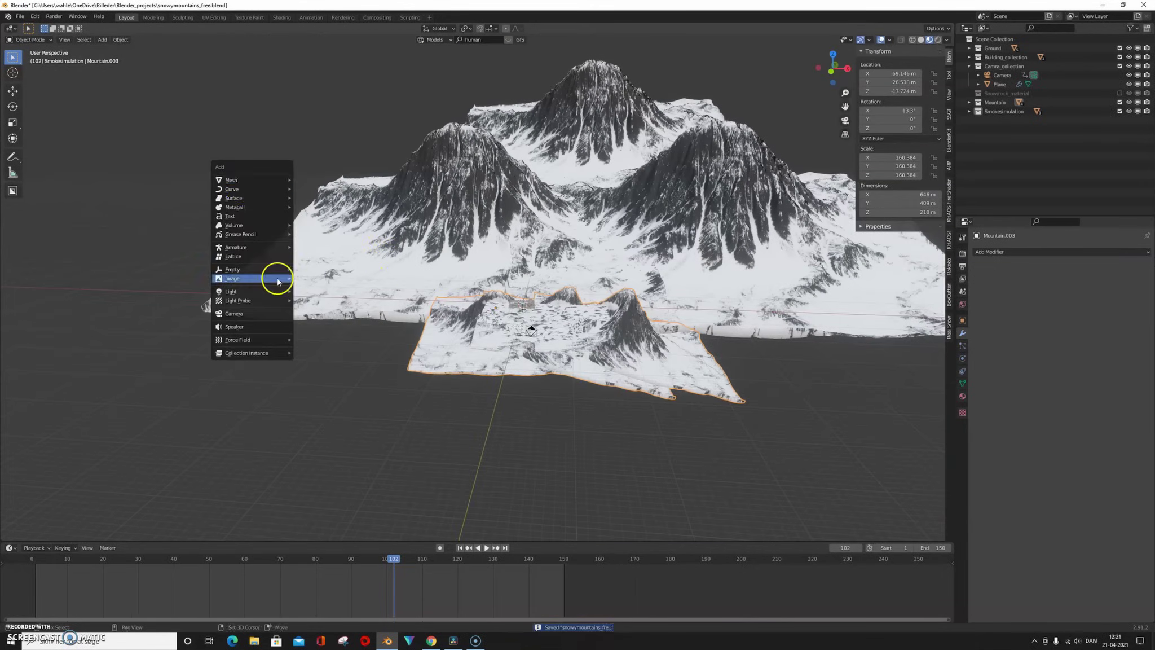
{"action": "left_click", "coordinate": [316, 288]}
{"action": "key", "text": "s"}
{"action": "left_click", "coordinate": [954, 304]}
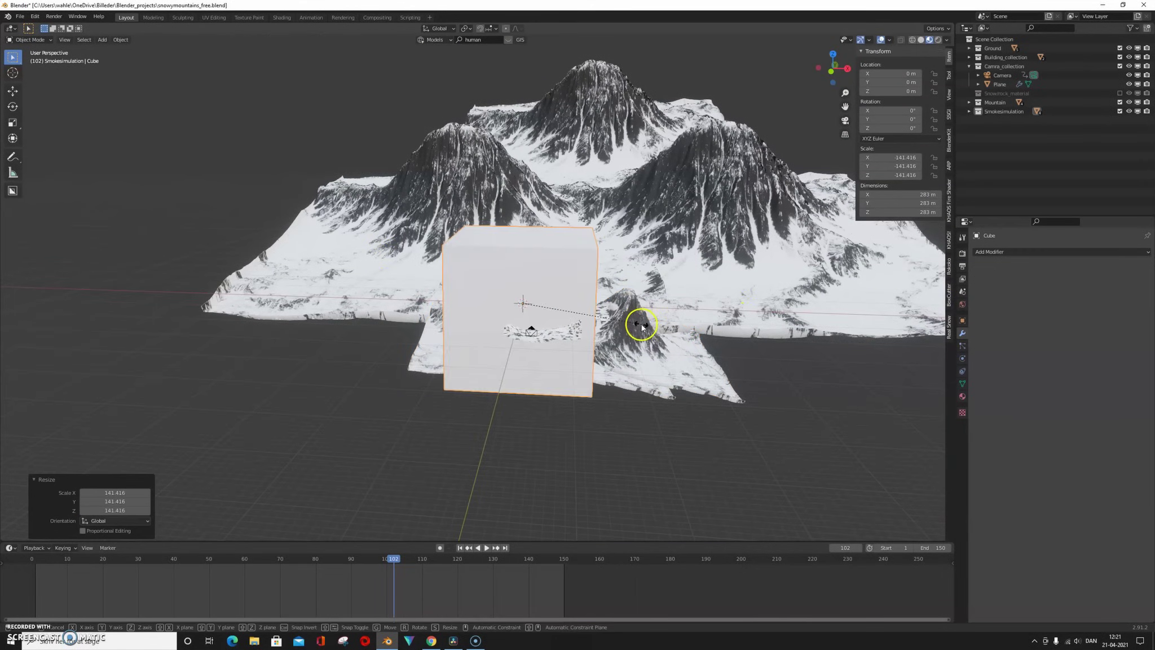
{"action": "key", "text": "s"}
{"action": "key", "text": "x"}
{"action": "left_click", "coordinate": [901, 323]}
{"action": "middle_click_drag", "start_coordinate": [852, 326], "coordinate": [691, 314]}
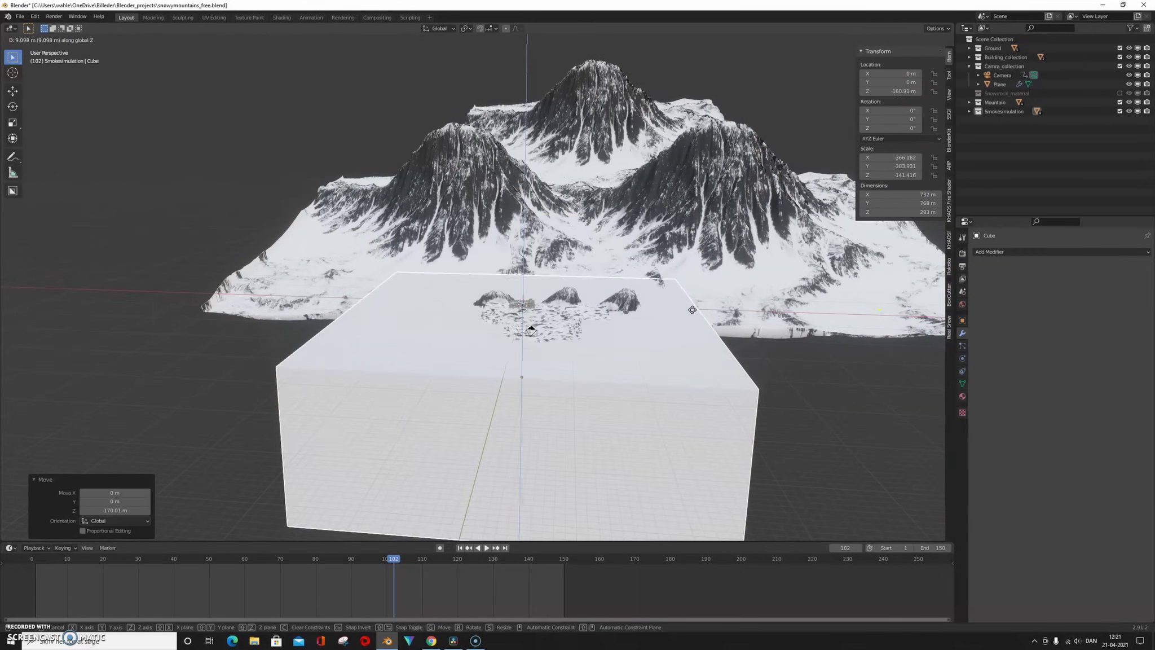
{"action": "scroll", "coordinate": [516, 304], "scroll_direction": "up", "scroll_amount": 3}
Give Mountain.003 a Boolean Difference modifier using the Cube as its cutting object.
{"action": "left_click", "coordinate": [569, 336]}
{"action": "left_click", "coordinate": [1021, 251]}
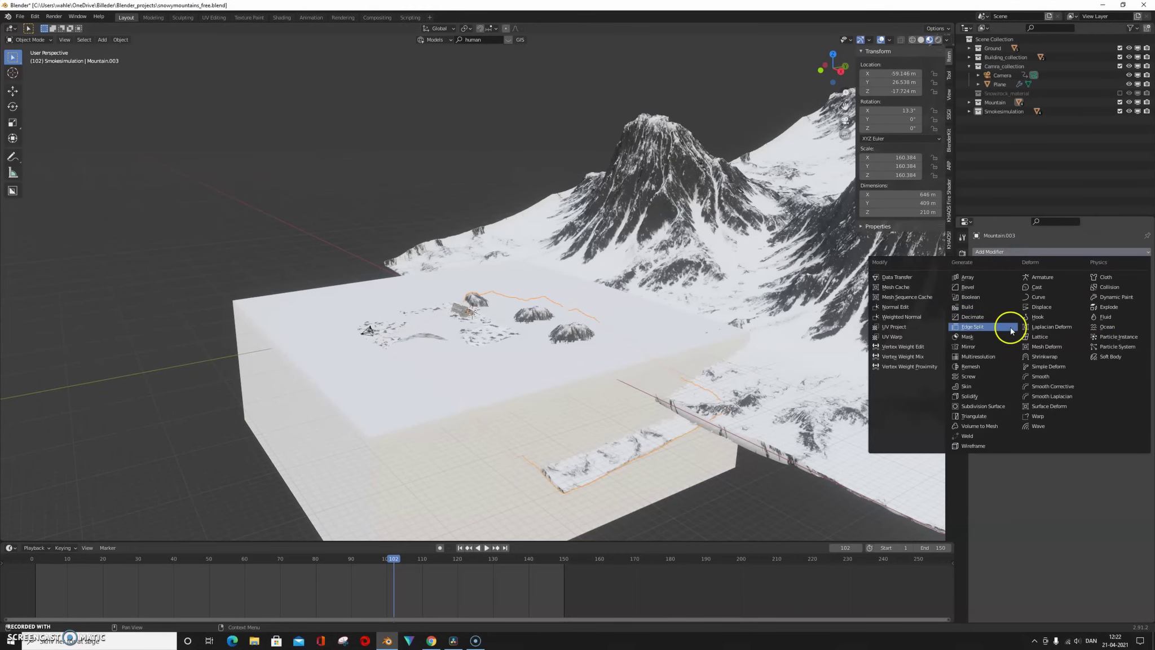
{"action": "left_click", "coordinate": [992, 302]}
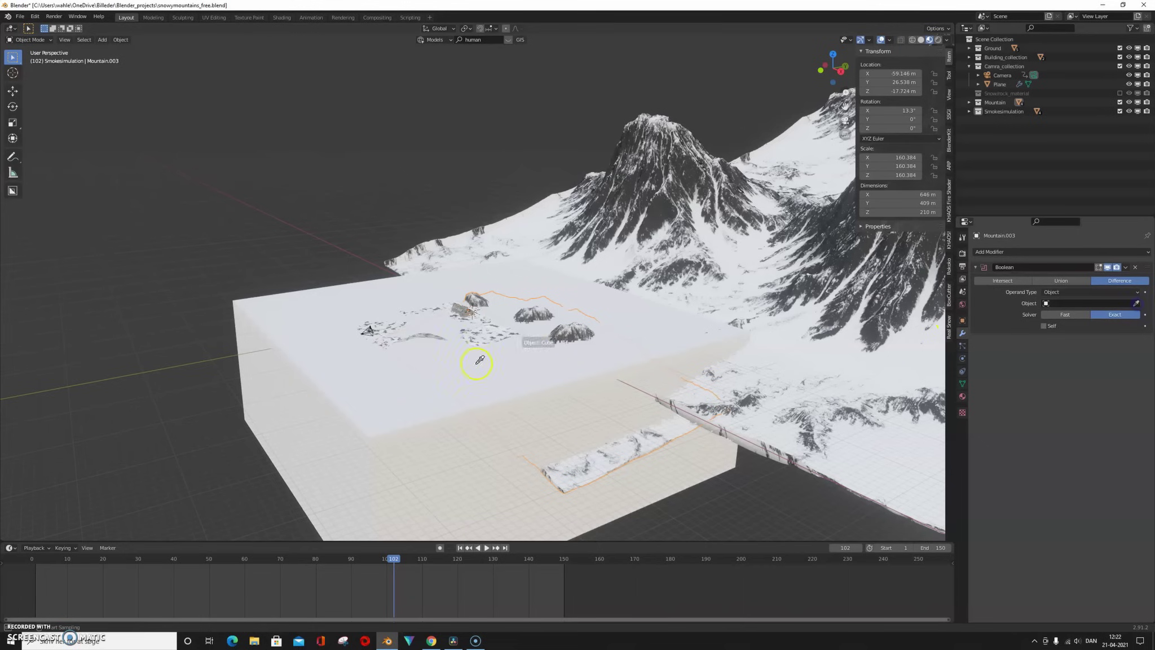
{"action": "left_click", "coordinate": [377, 405]}
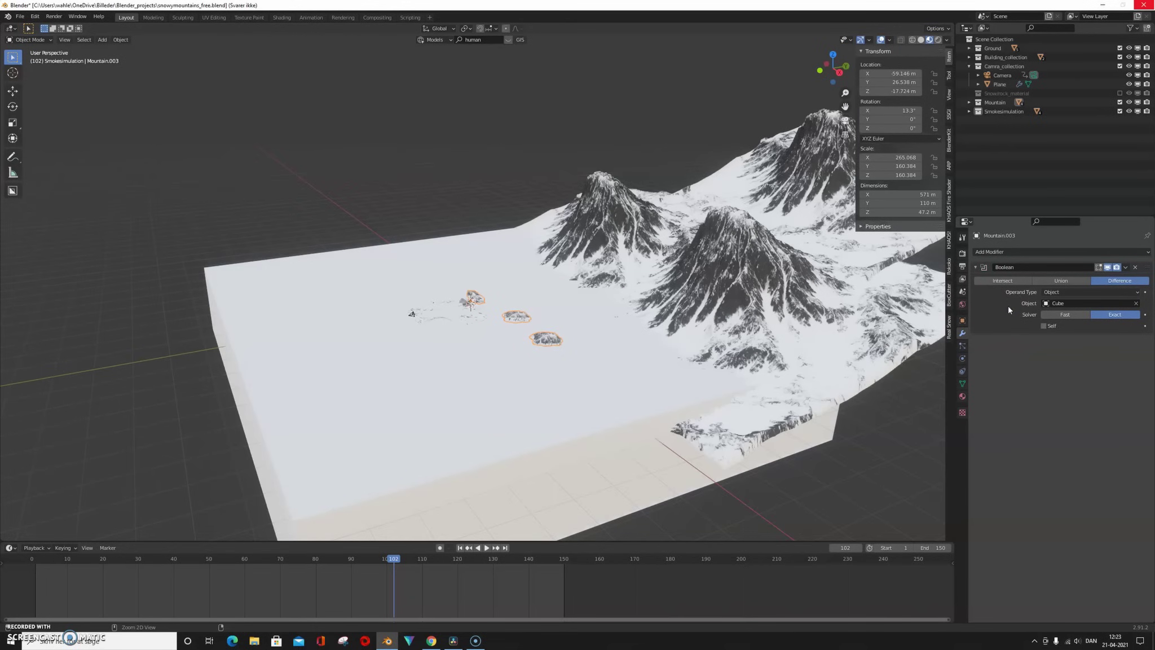
Delete the cutting box and inspect the trimmed mountain mesh in wireframe.
{"action": "key", "text": "ctrl+a"}
{"action": "key", "text": "x"}
{"action": "left_click", "coordinate": [531, 422]}
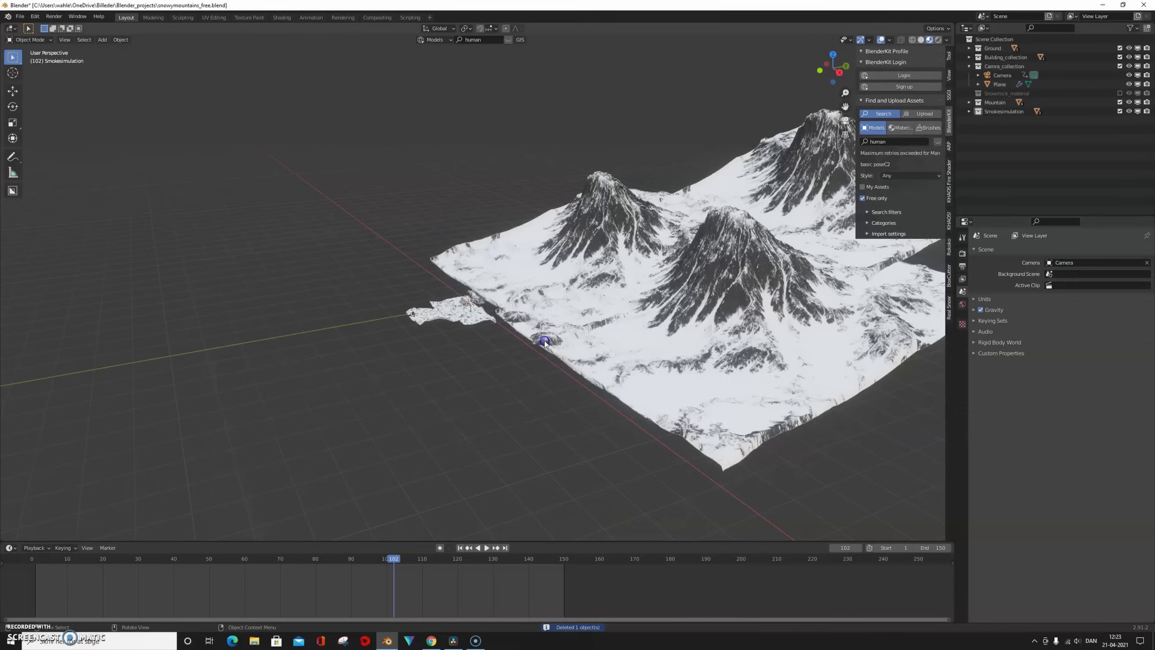
{"action": "left_click", "coordinate": [545, 342]}
{"action": "key", "text": "Tab"}
{"action": "key", "text": "shift+z"}
{"action": "middle_click_drag", "start_coordinate": [546, 338], "coordinate": [673, 359]}
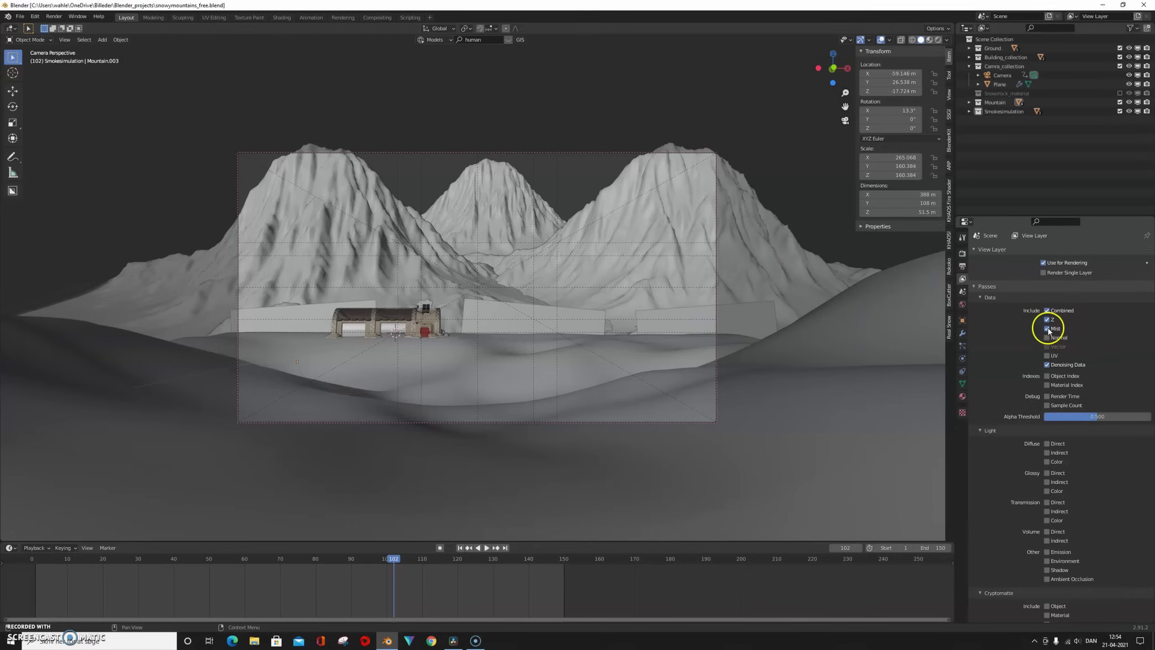
Preview the Mist pass in rendered viewport and drag the World mist depth down to 2739 m.
{"action": "left_click", "coordinate": [963, 306]}
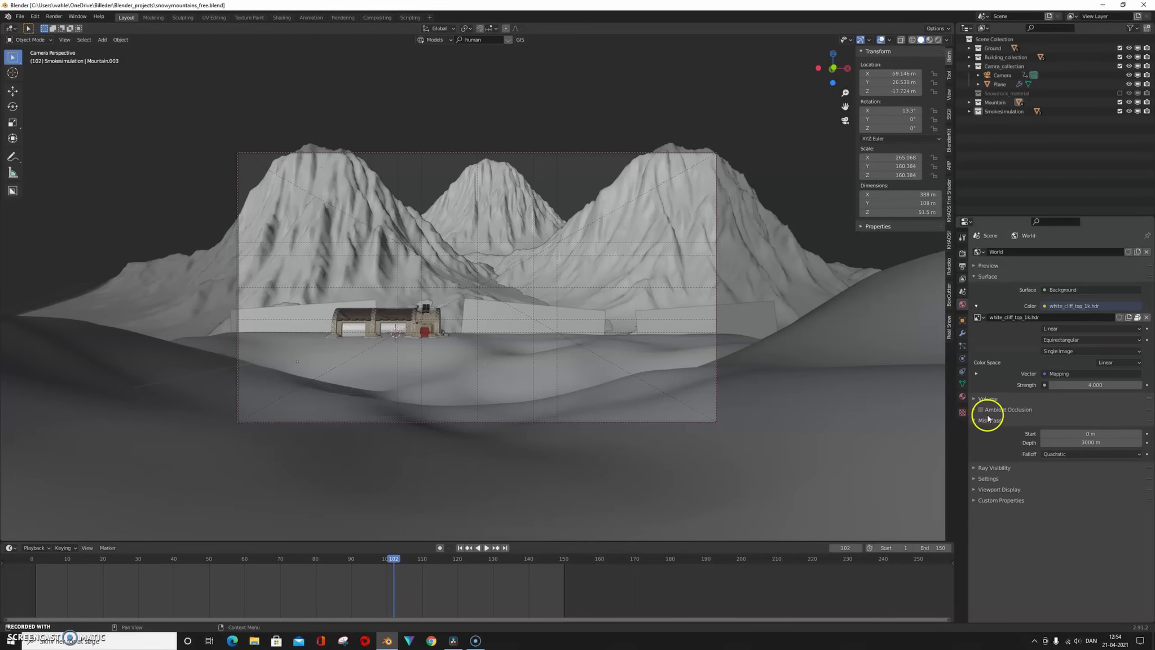
{"action": "left_click", "coordinate": [938, 39]}
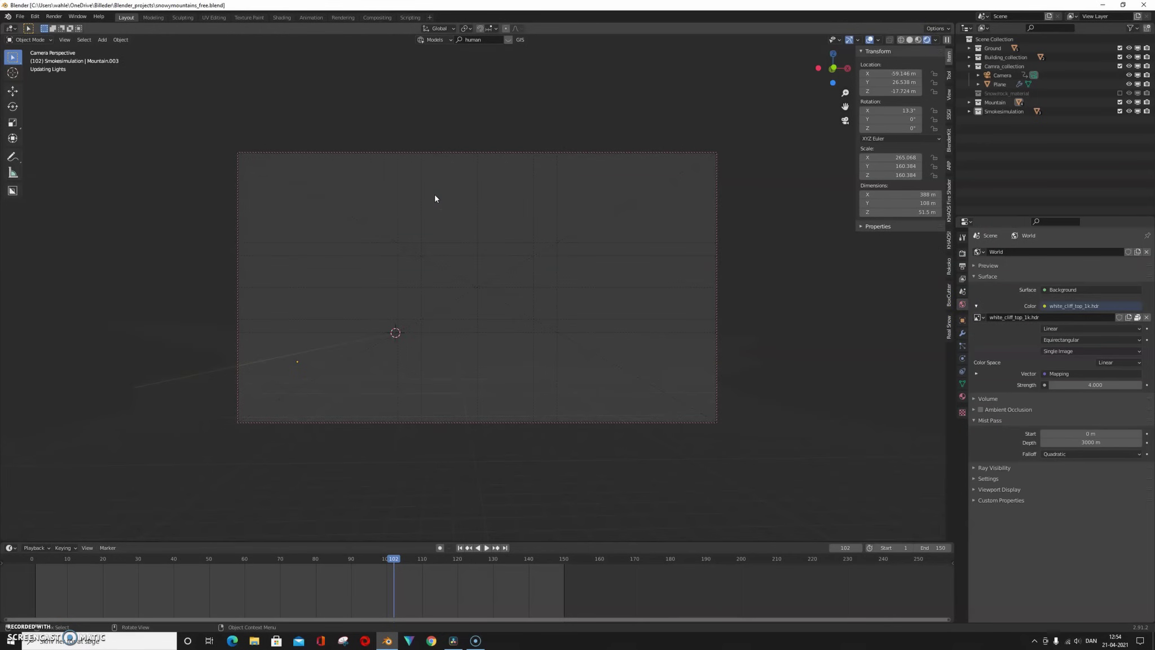
{"action": "left_click", "coordinate": [935, 39]}
{"action": "left_click", "coordinate": [900, 120]}
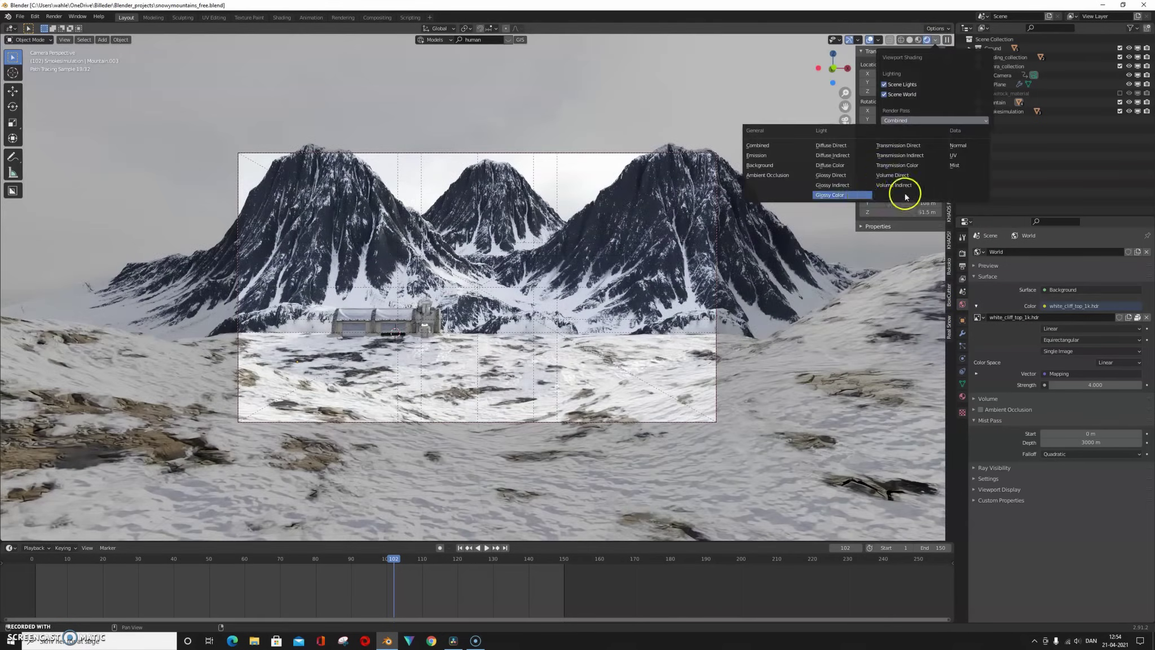
{"action": "left_click", "coordinate": [955, 165]}
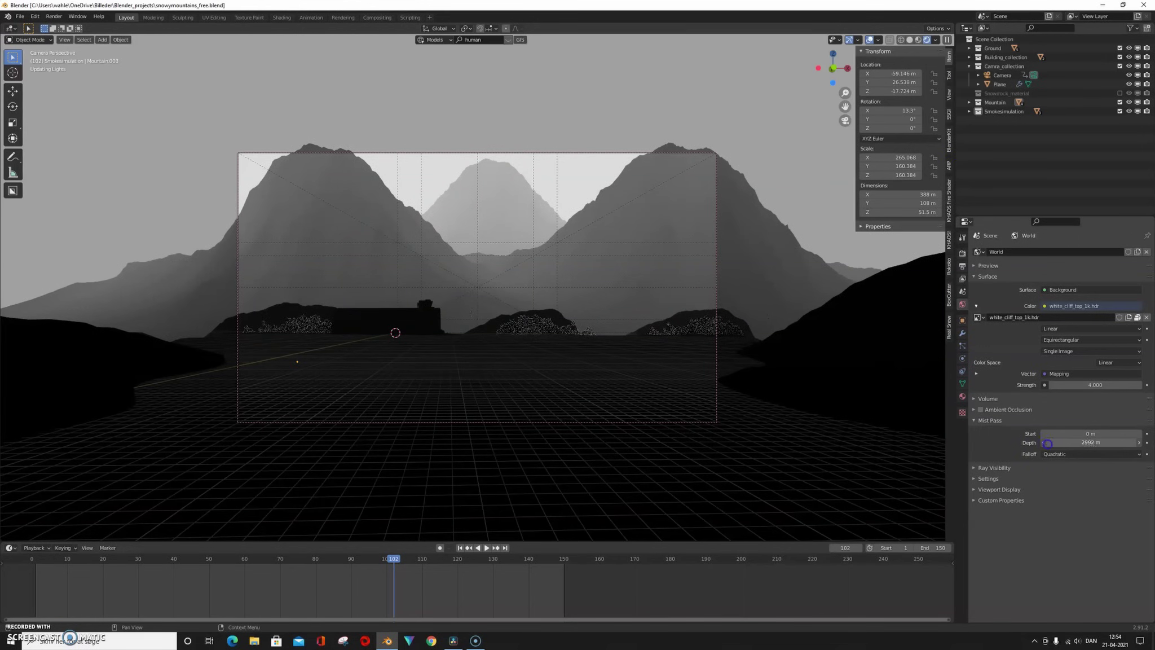
{"action": "left_click_drag", "start_coordinate": [1048, 443], "coordinate": [901, 436]}
{"action": "left_click_drag", "start_coordinate": [389, 426], "coordinate": [1111, 440]}
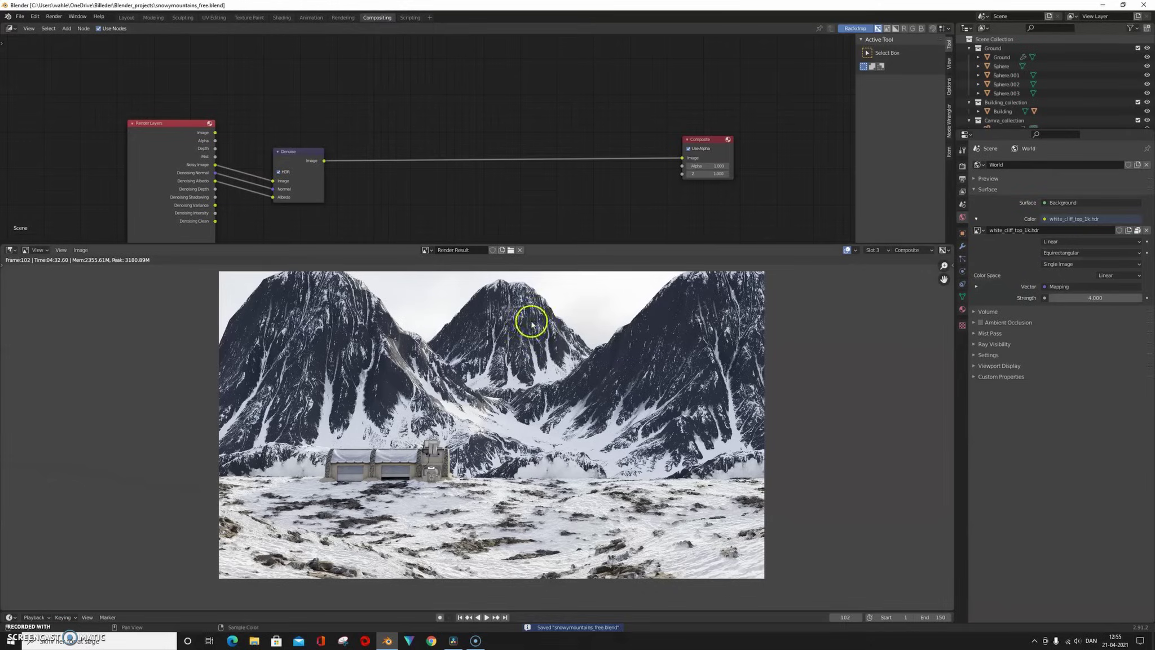
Render the frame and add a ColorRamp node fed by the Mist pass.
{"action": "key", "text": "F12"}
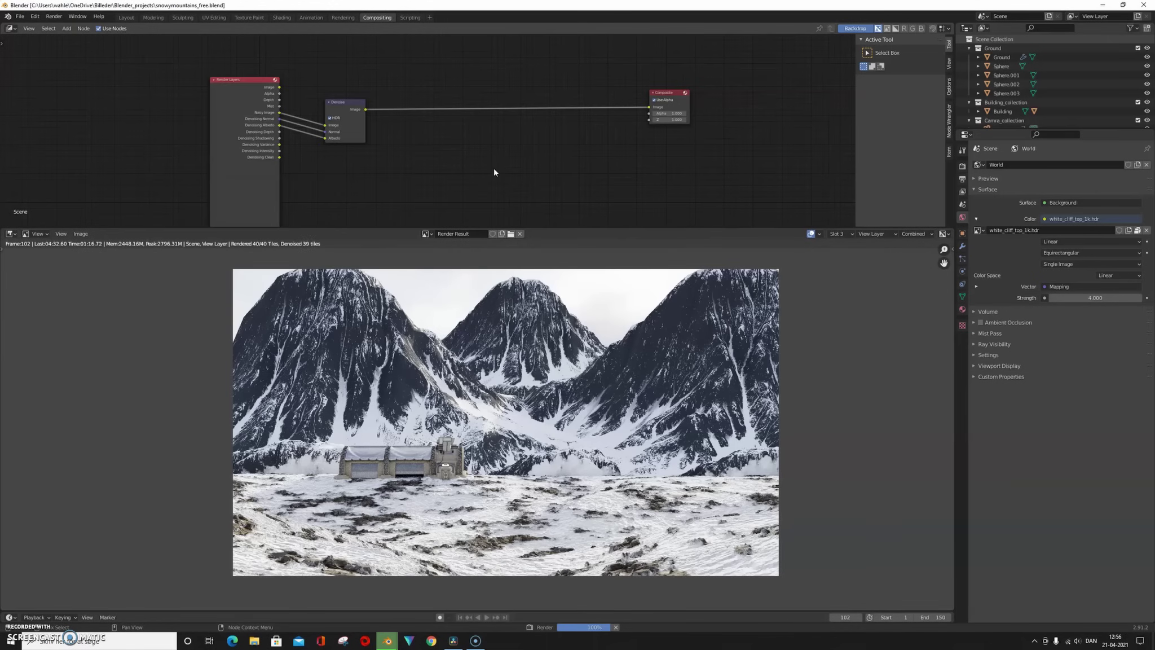
{"action": "key", "text": "shift+a"}
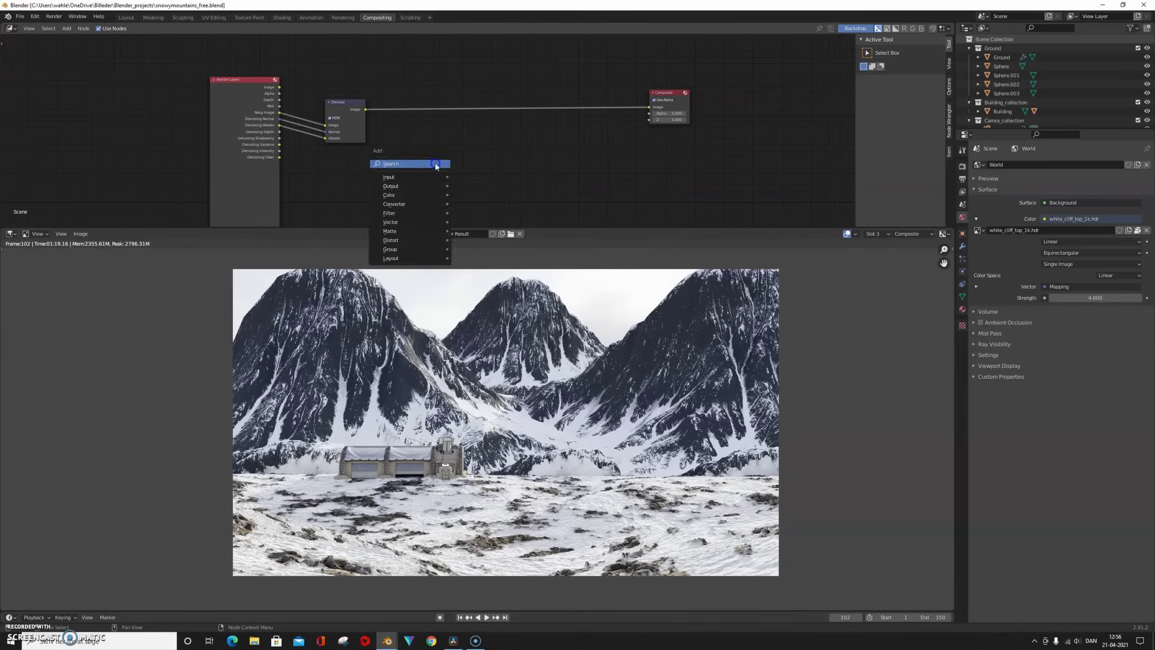
{"action": "mouse_move", "coordinate": [394, 204]}
{"action": "left_click", "coordinate": [478, 186]}
{"action": "left_click", "coordinate": [329, 56]}
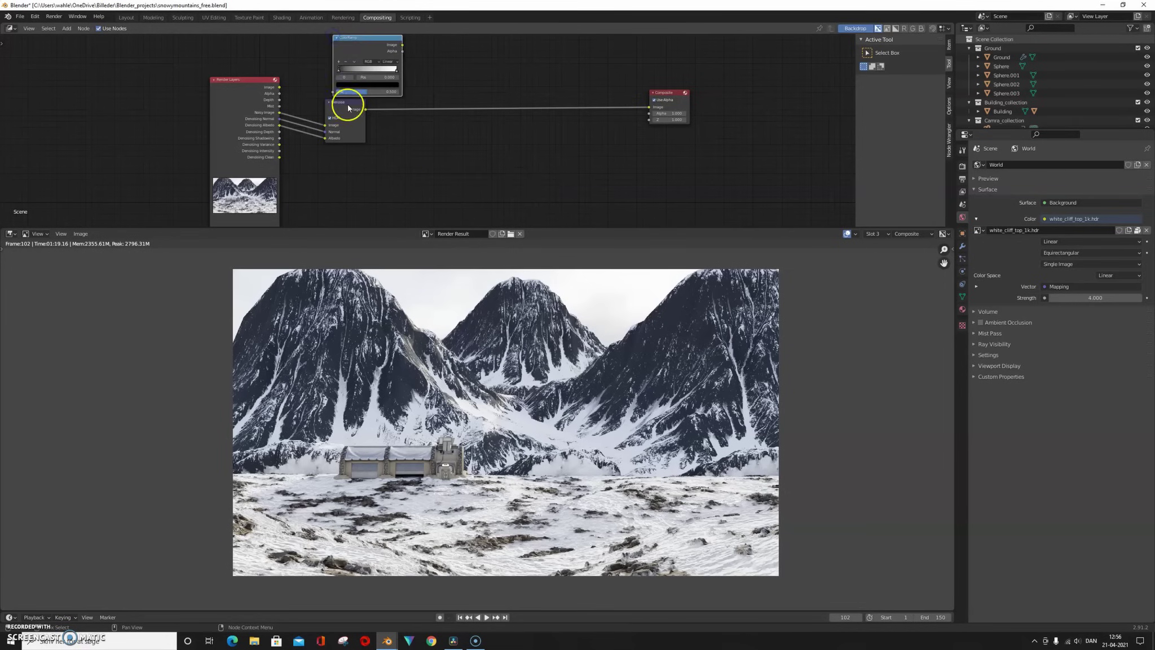
{"action": "left_click_drag", "start_coordinate": [331, 113], "coordinate": [280, 106]}
Insert a Mix node between Denoise and Composite, driven by the ColorRamp output.
{"action": "key", "text": "shift+a"}
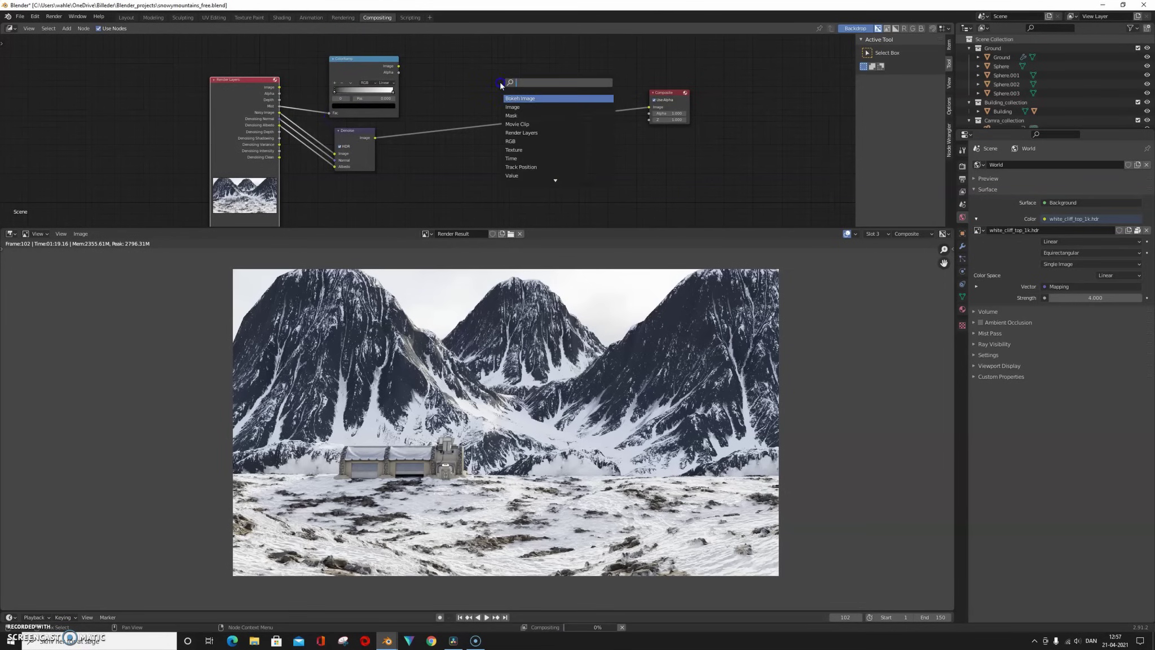
{"action": "type", "text": "mix"}
{"action": "key", "text": "Return"}
{"action": "left_click", "coordinate": [430, 84]}
{"action": "mouse_move", "coordinate": [399, 67]}
{"action": "left_mouse_down"}
{"action": "mouse_move", "coordinate": [437, 138]}
{"action": "mouse_move", "coordinate": [433, 122]}
{"action": "left_mouse_up"}
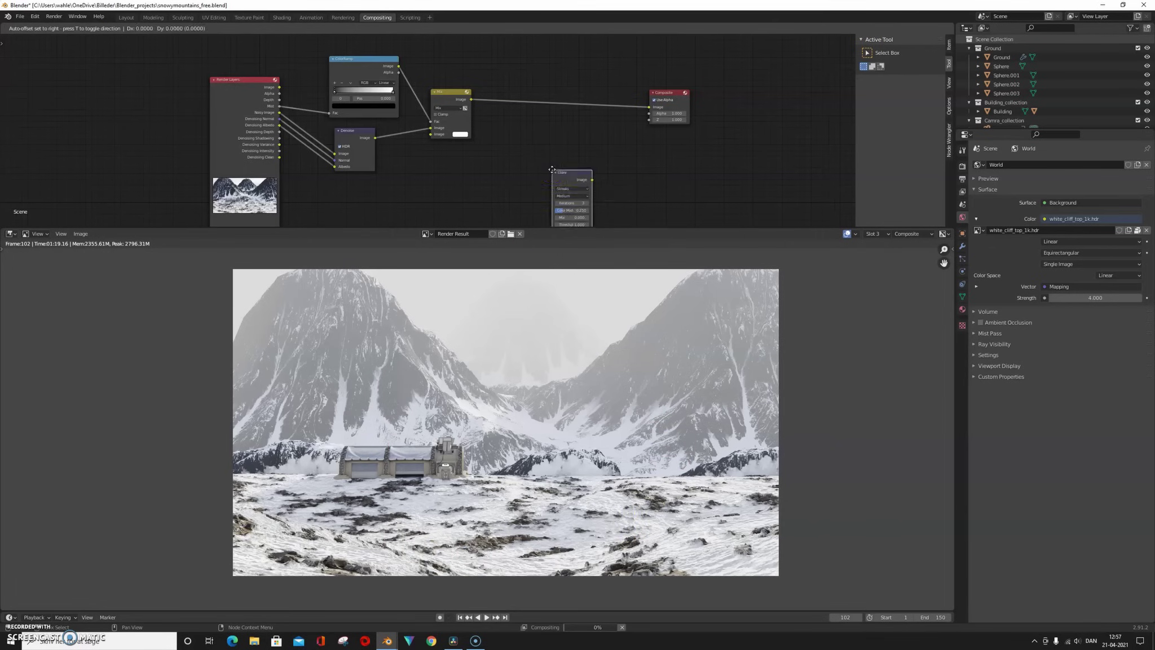
Insert a Glare node before Composite with threshold 0.900.
{"action": "left_click", "coordinate": [542, 115]}
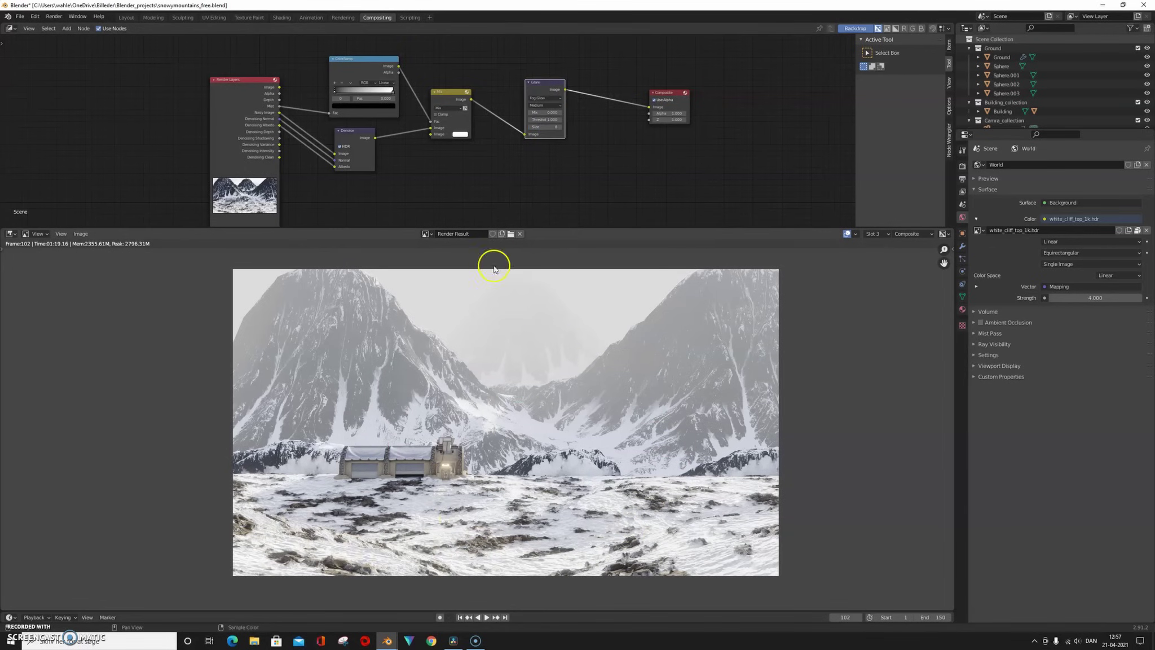
{"action": "left_click", "coordinate": [531, 120]}
{"action": "left_click", "coordinate": [523, 121]}
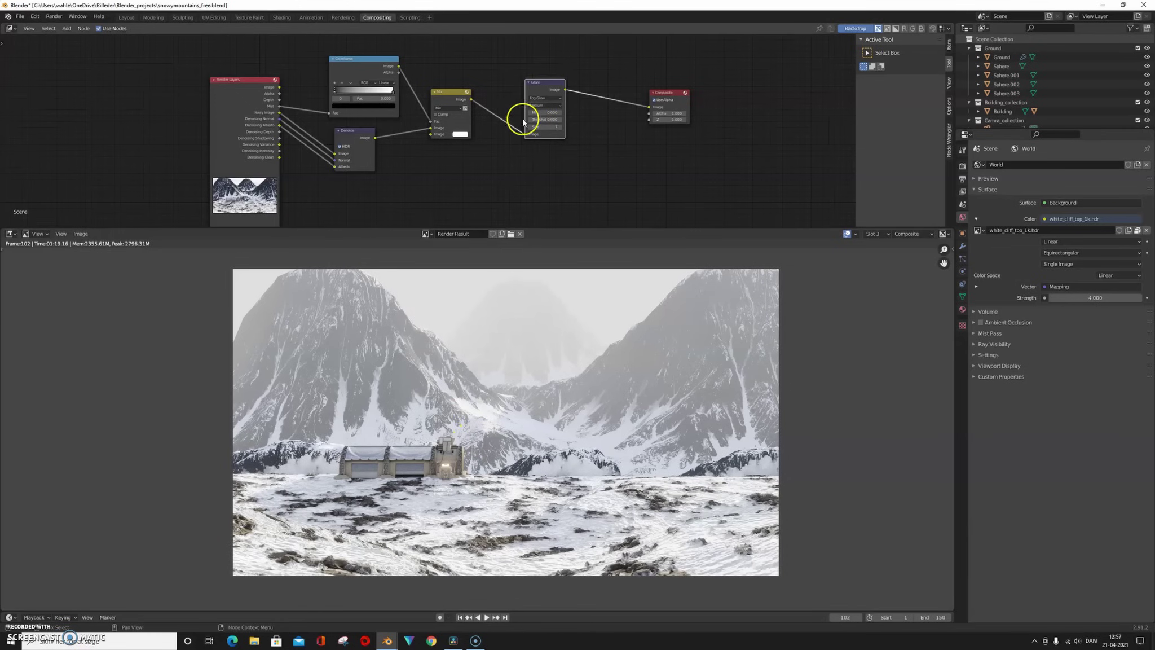
Add a Lens Distortion node between Glare and Composite with Fit enabled.
{"action": "right_click", "coordinate": [608, 156]}
{"action": "key", "text": "Return"}
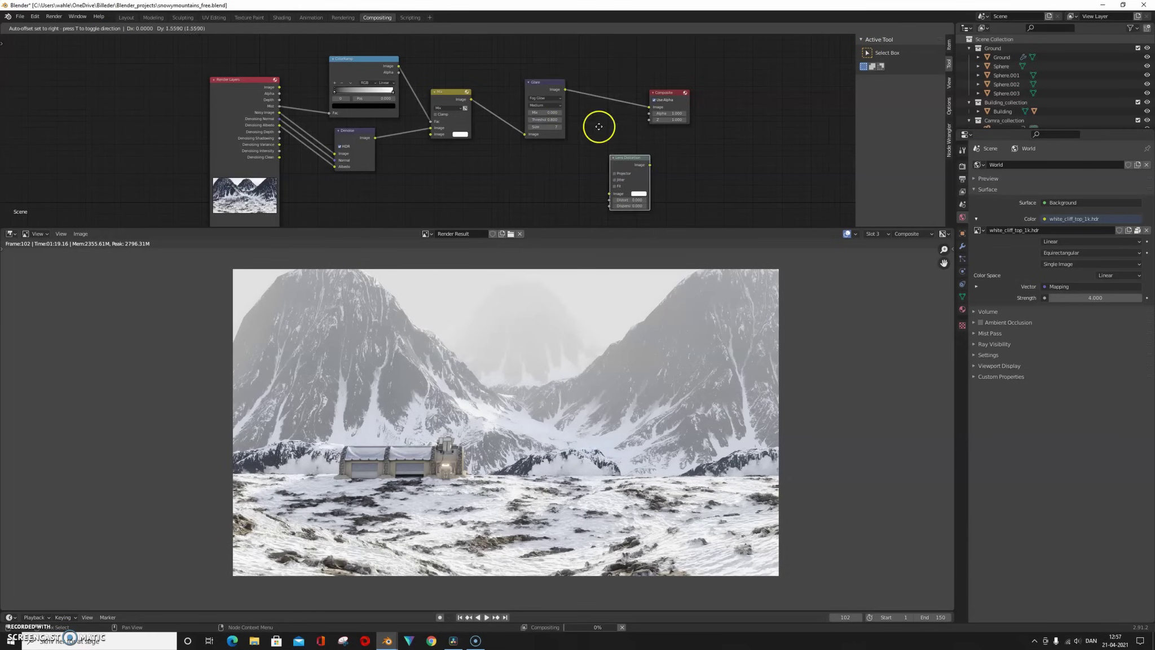
{"action": "left_click", "coordinate": [616, 137]}
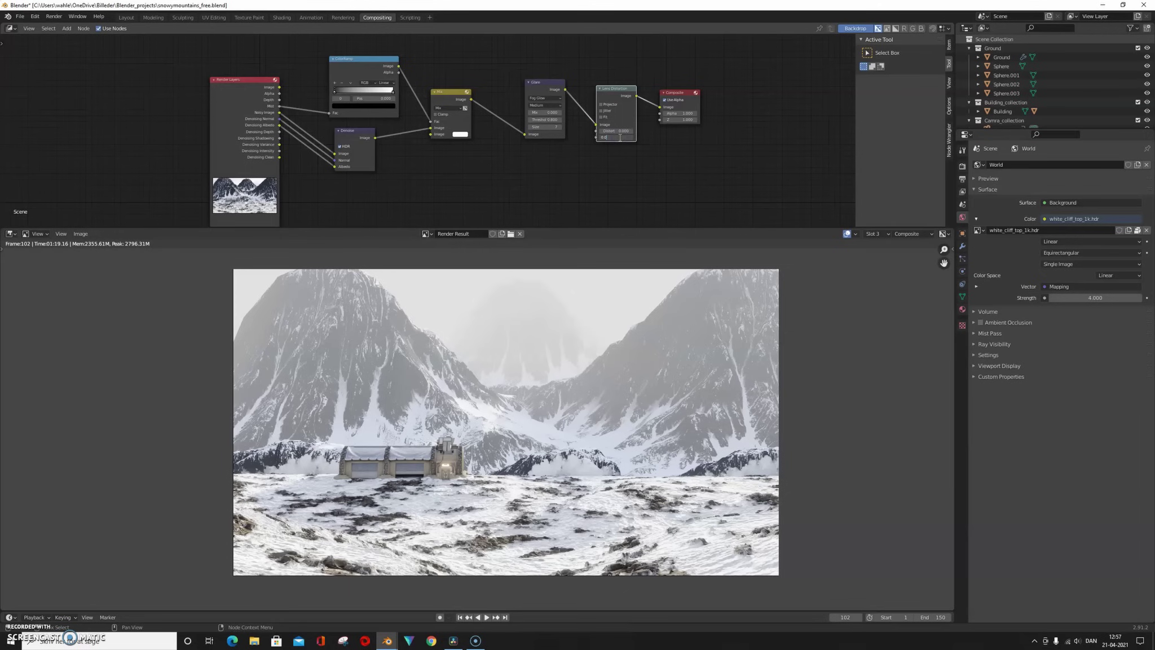
{"action": "left_click", "coordinate": [626, 130]}
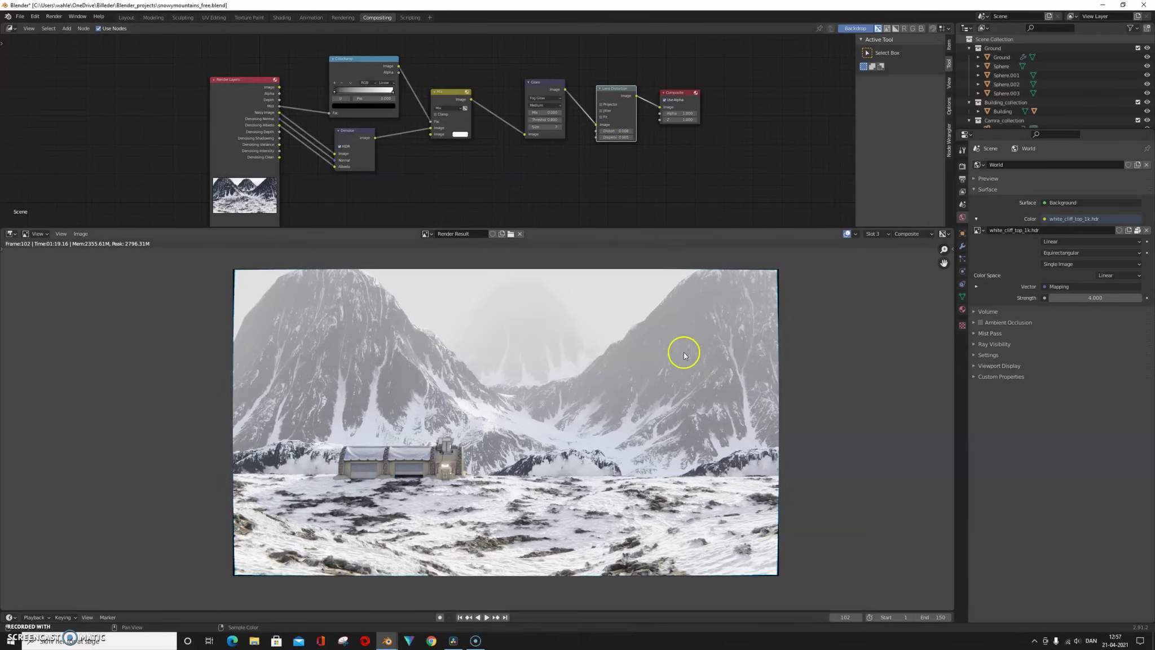
{"action": "left_click", "coordinate": [601, 117]}
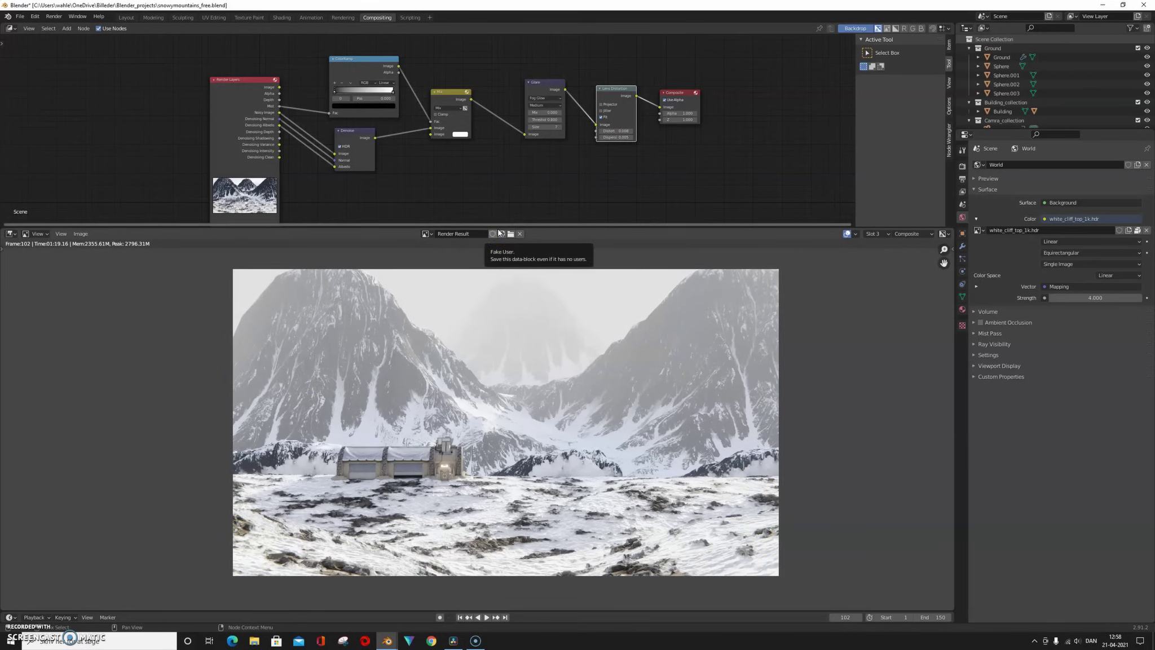
Box-select all the compositing nodes and move them to a new position.
{"action": "left_click_drag", "start_coordinate": [611, 85], "coordinate": [255, 195]}
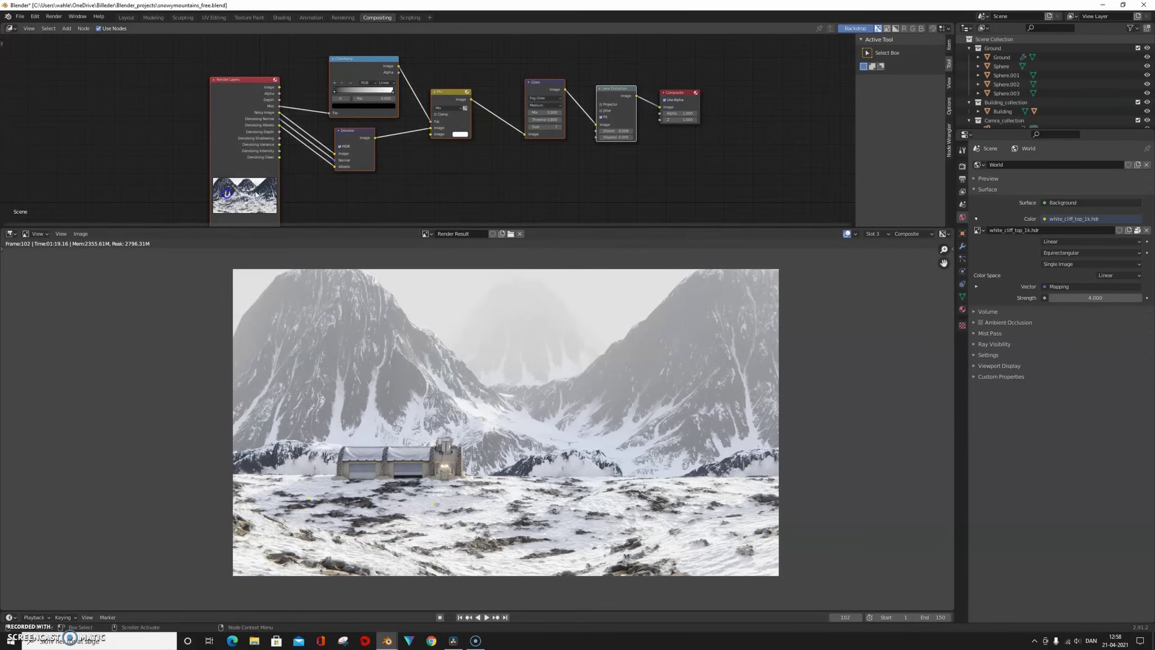
{"action": "key", "text": "g"}
{"action": "left_click", "coordinate": [504, 199]}
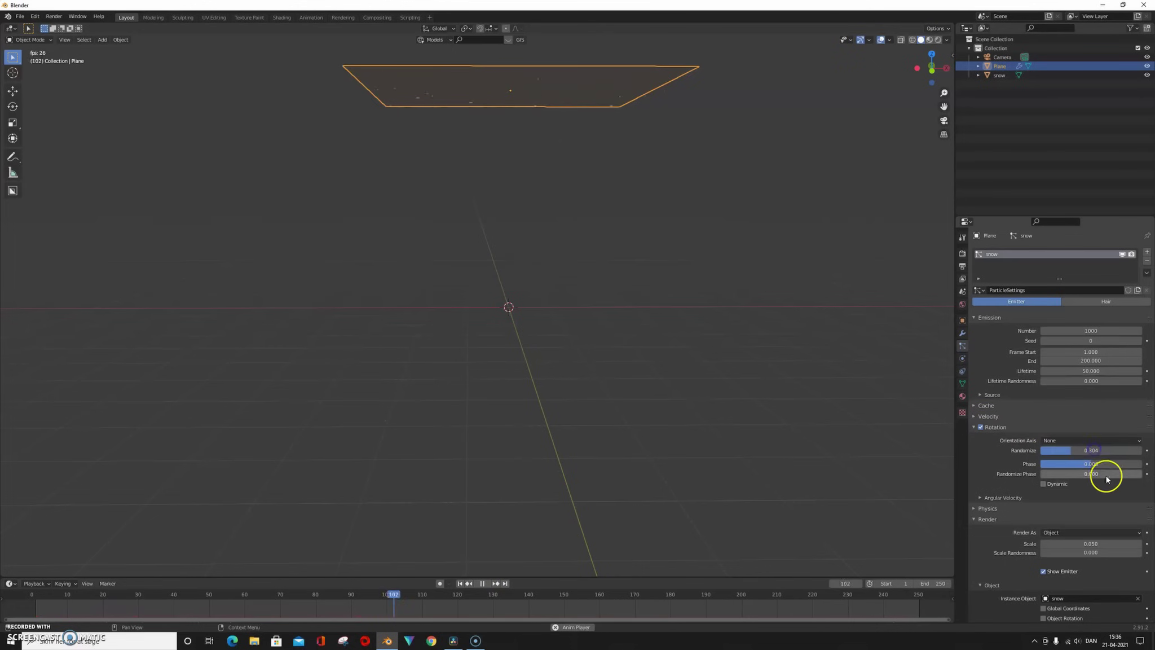
Add a Turbulence force field and move it into place in the snow scene.
{"action": "key", "text": "shift+a"}
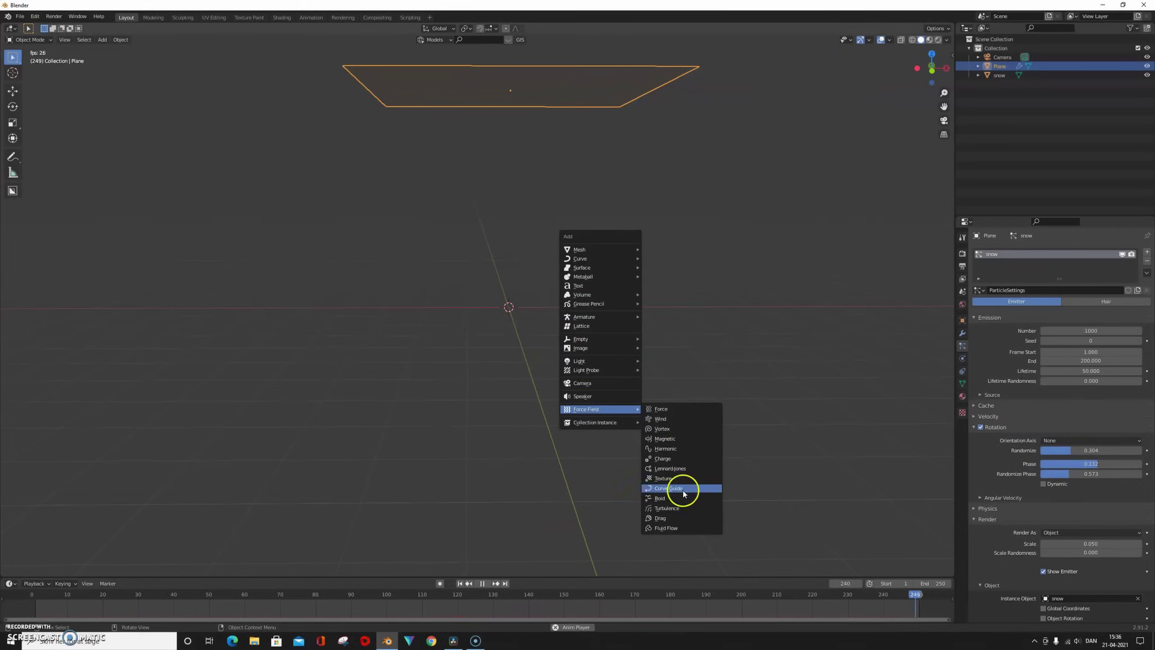
{"action": "left_click", "coordinate": [680, 518]}
{"action": "key", "text": "g"}
{"action": "left_click", "coordinate": [668, 278]}
{"action": "middle_click_drag", "start_coordinate": [692, 271], "coordinate": [585, 84]}
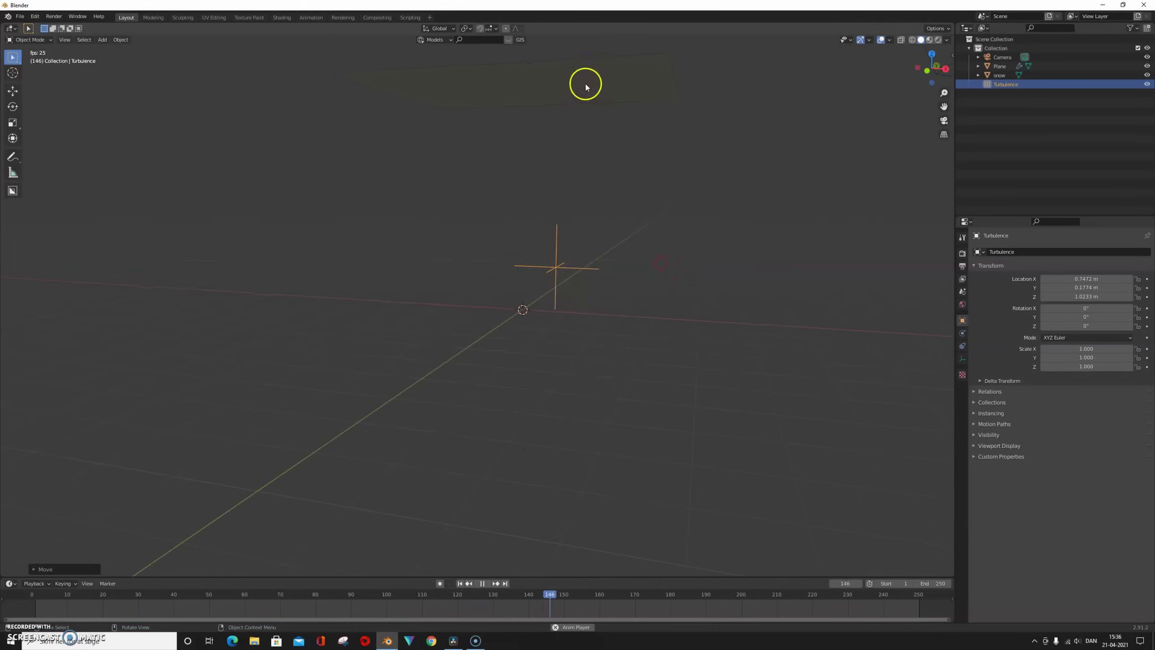
Duplicate and rotate the emitter plane, then add a Wind field off to the left.
{"action": "left_click", "coordinate": [585, 84]}
{"action": "key", "text": "shift+d"}
{"action": "left_click", "coordinate": [426, 201]}
{"action": "key", "text": "r"}
{"action": "left_click", "coordinate": [645, 153]}
{"action": "key", "text": "shift+a"}
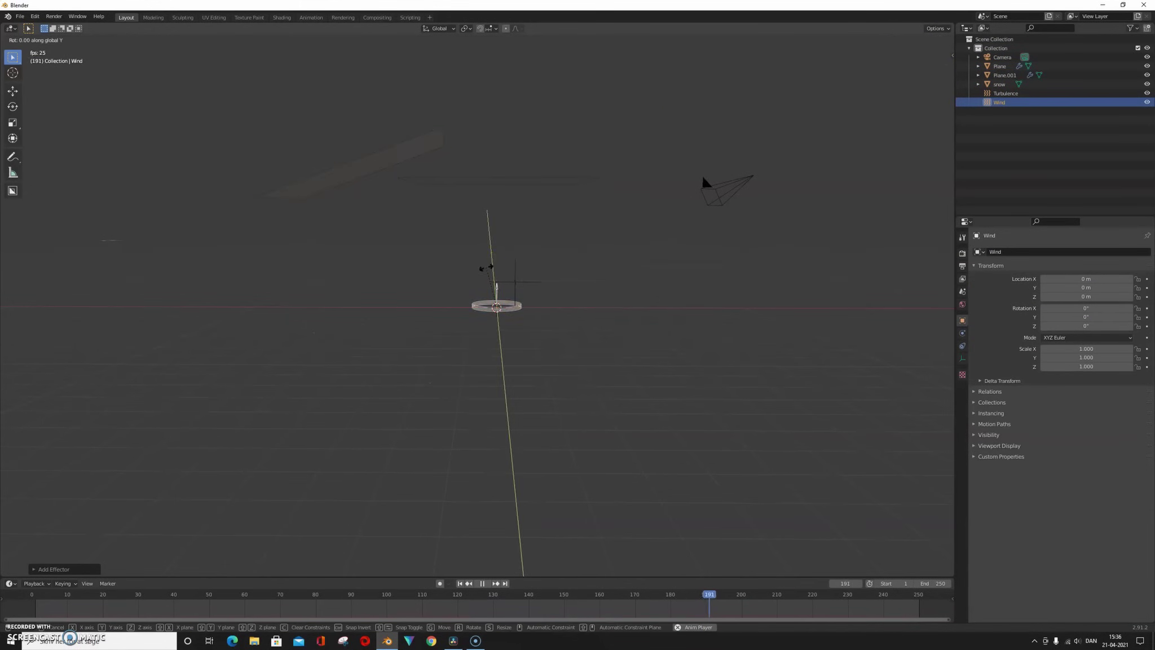
{"action": "middle_click_drag", "start_coordinate": [276, 235], "coordinate": [417, 536]}
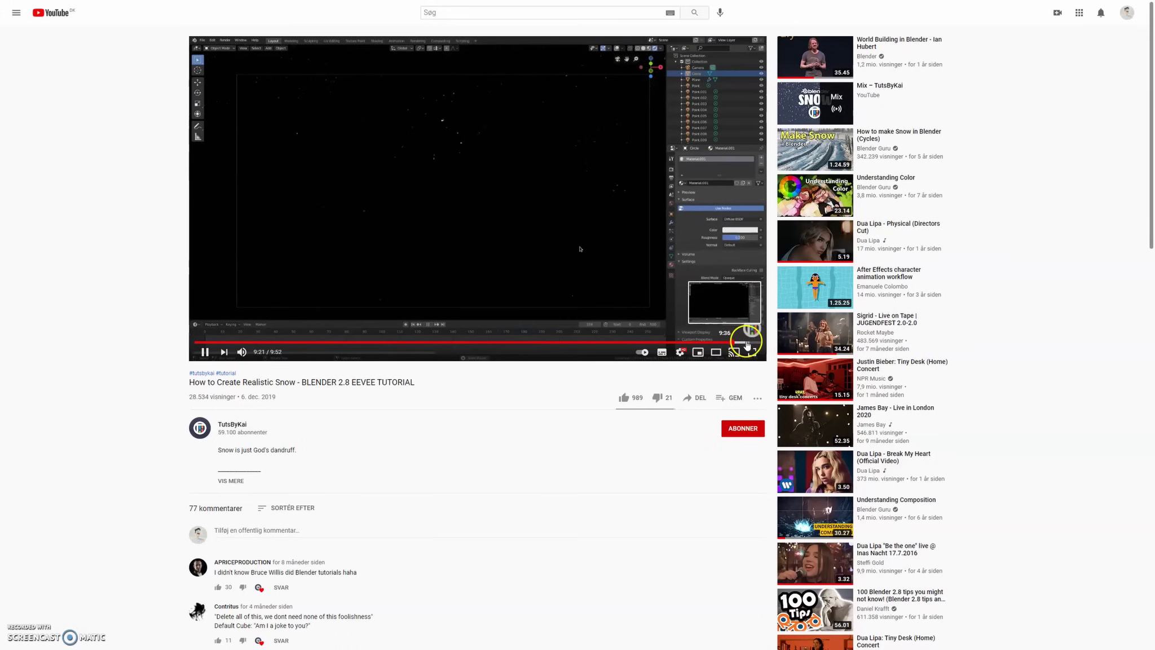
Seek the realistic-snow tutorial forward to about 9:37.
{"action": "left_click", "coordinate": [746, 342]}
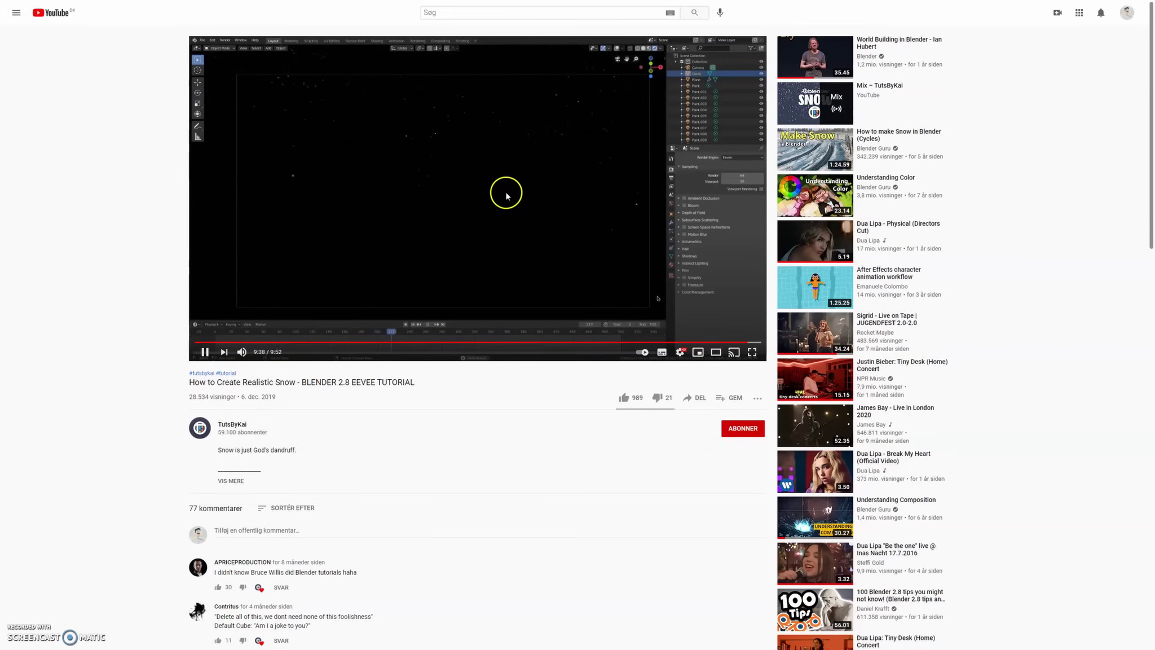